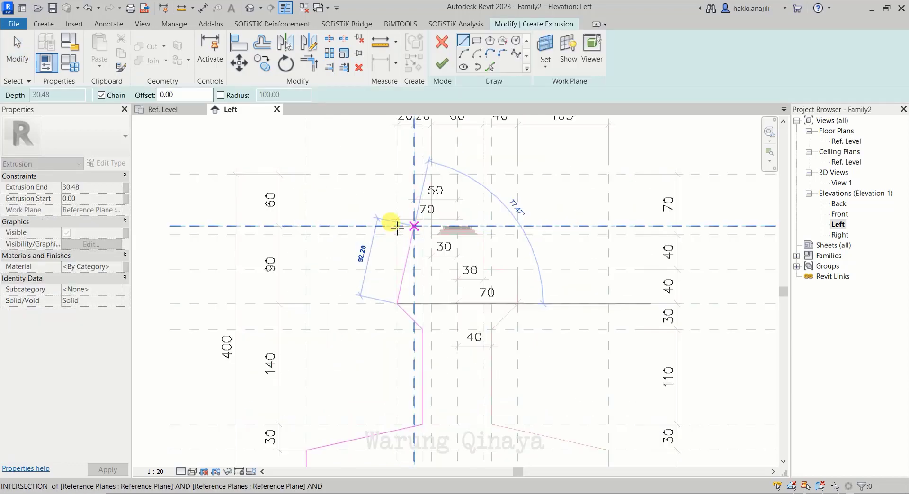
Scroll the Revit Home page to check the empty Recent Files list
scroll(398, 227, "up", 2)
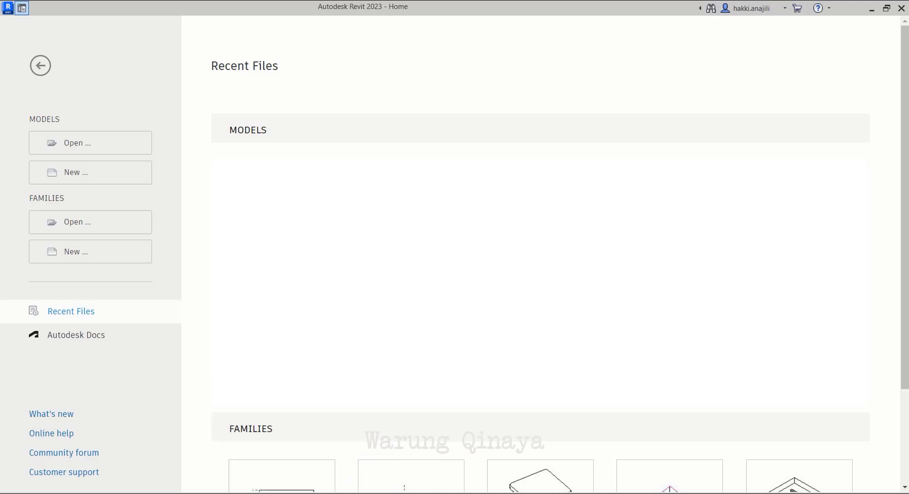
Bring up the Civil 3D bridge drawing and zoom out to the full sheet layout
left_click(193, 464)
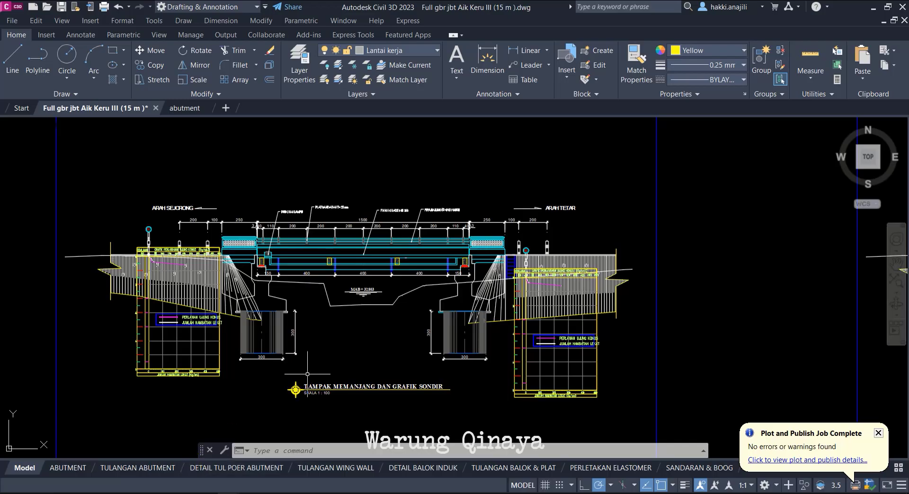
scroll(347, 340, "down", 5)
scroll(648, 267, "down", 4)
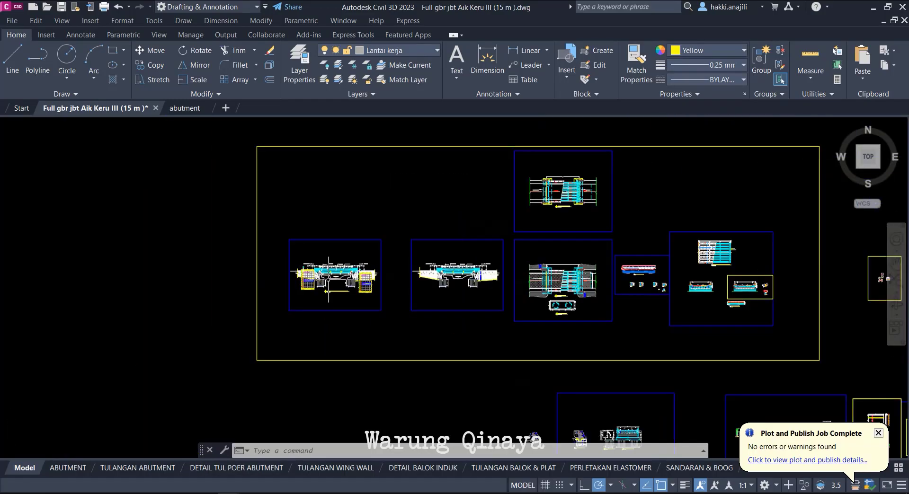
middle_click_drag(648, 267, 510, 194)
scroll(332, 171, "up", 1)
scroll(327, 166, "up", 3)
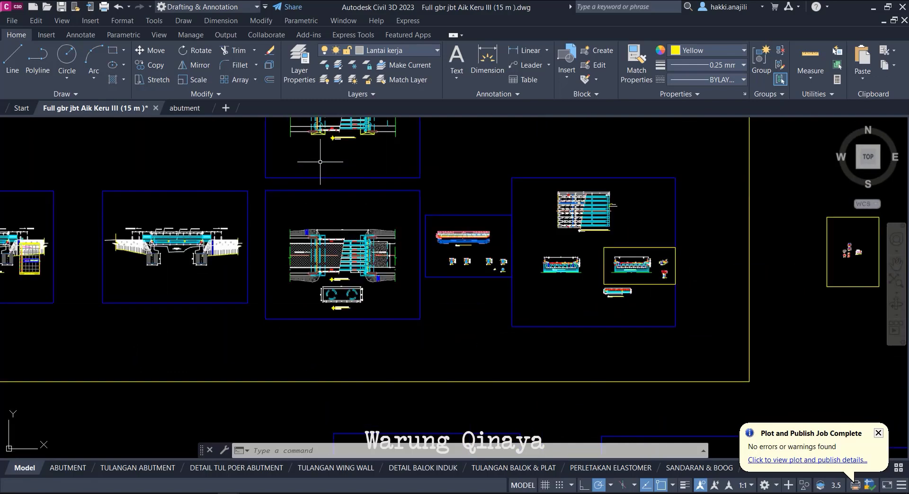
scroll(321, 163, "up", 1)
scroll(336, 199, "up", 1)
scroll(361, 301, "up", 3)
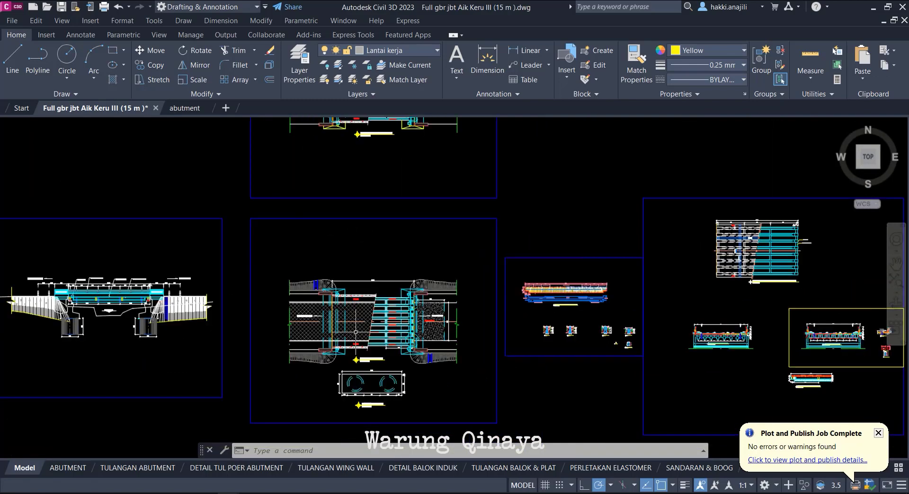
scroll(362, 302, "up", 2)
scroll(474, 298, "down", 3)
scroll(496, 296, "down", 2)
Pan and zoom to centre the abutment side-view section details
middle_click_drag(495, 297, 372, 246)
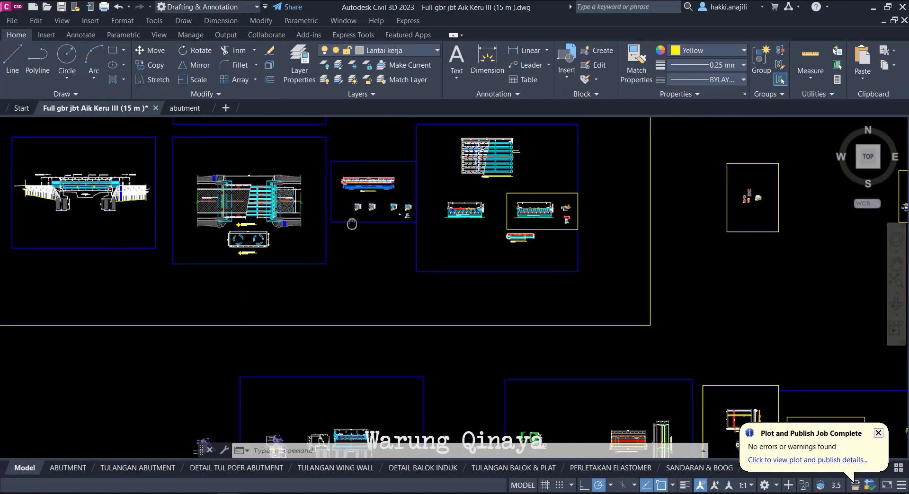
scroll(377, 221, "up", 6)
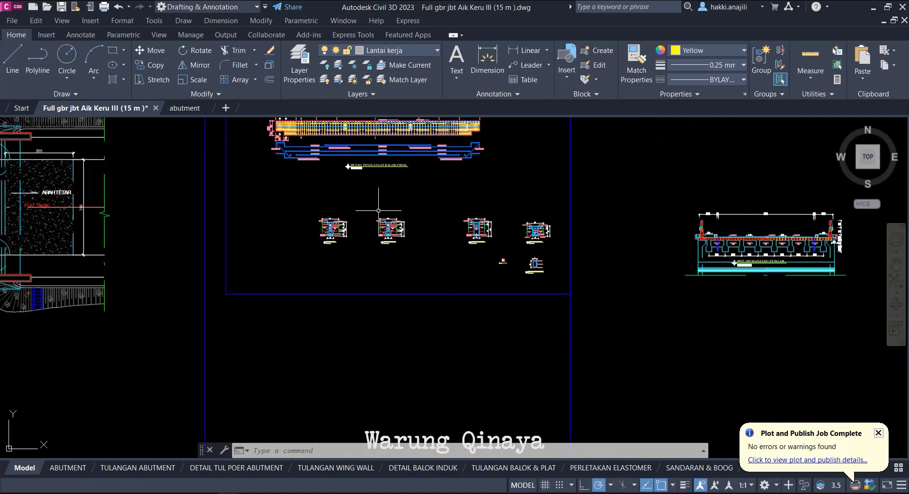
scroll(372, 220, "down", 3)
scroll(422, 290, "down", 2)
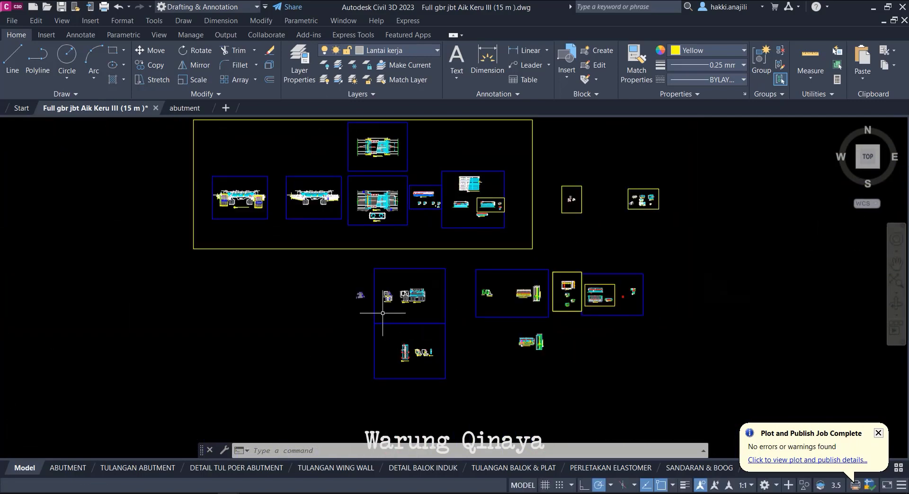
scroll(383, 313, "up", 2)
scroll(398, 303, "up", 2)
scroll(433, 254, "up", 2)
scroll(474, 256, "up", 2)
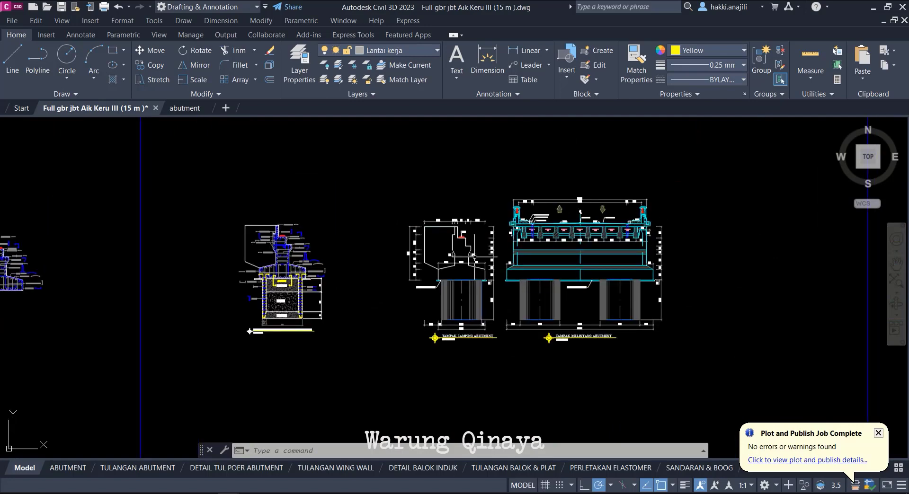
scroll(474, 256, "up", 5)
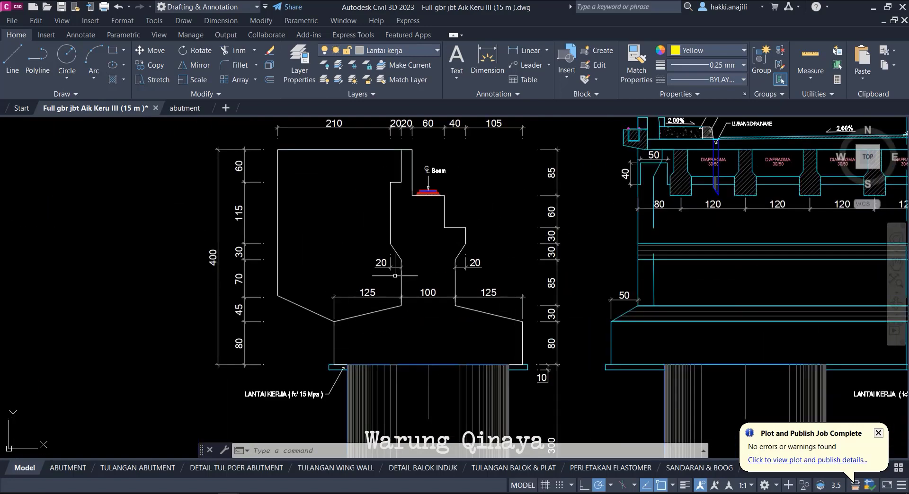
middle_click_drag(452, 241, 507, 215)
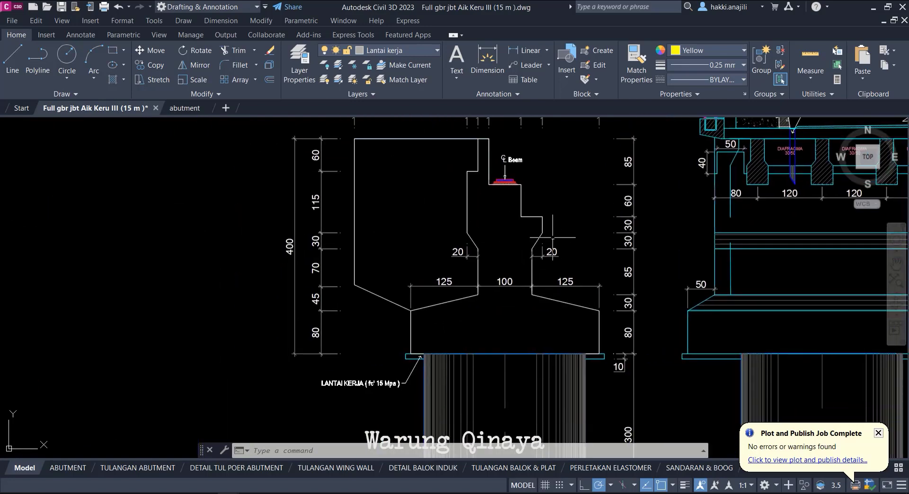
scroll(552, 238, "down", 3)
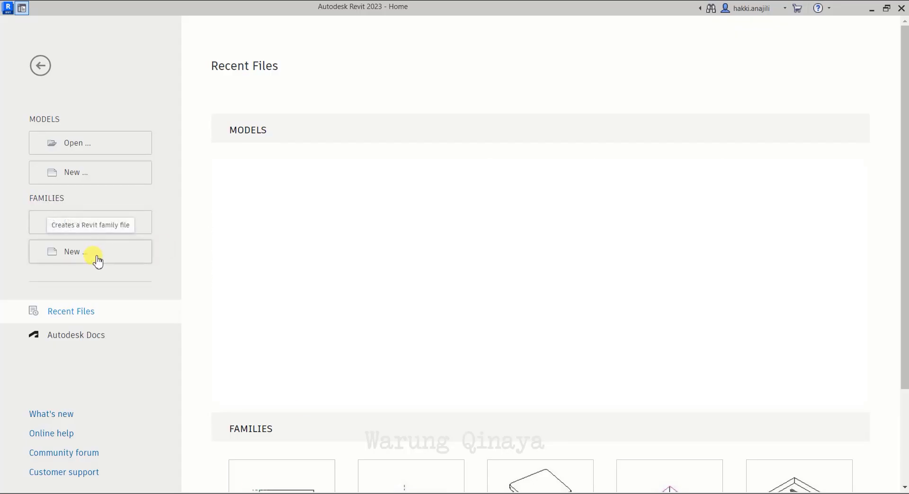
Create a new family from the Metric Structural Foundation.rft template
left_click(96, 261)
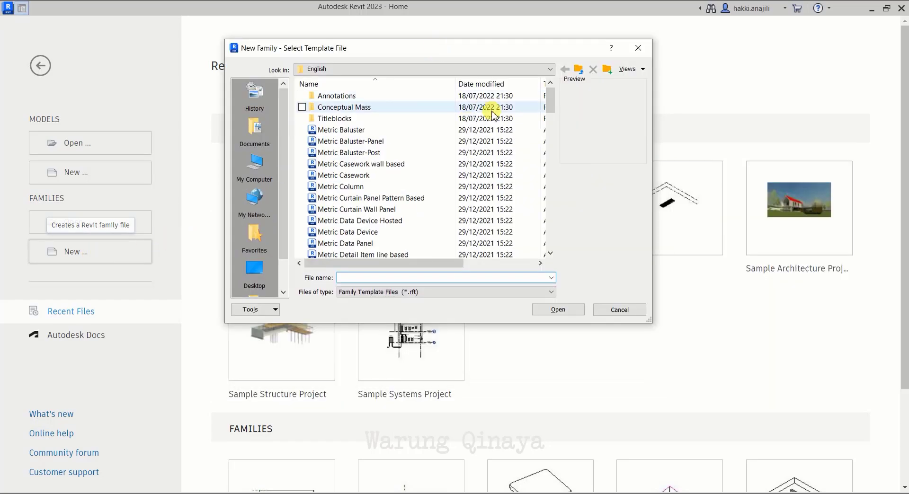
left_click_drag(549, 111, 551, 178)
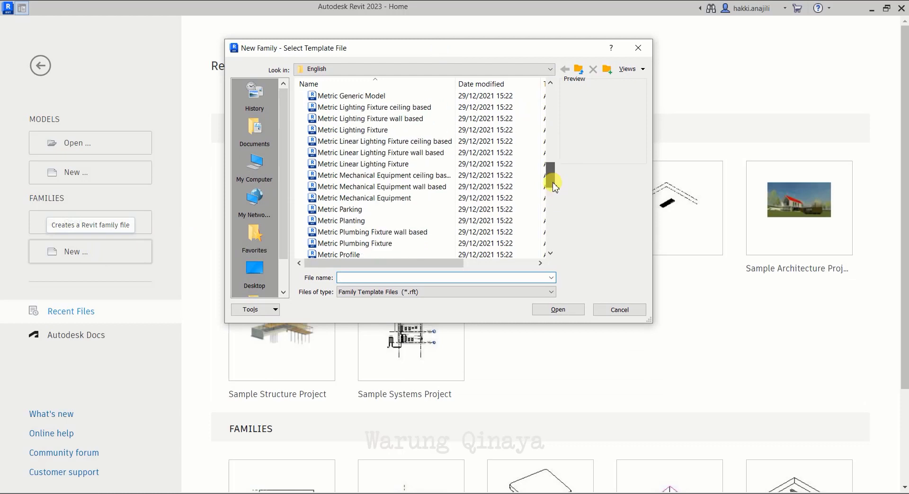
left_click(346, 221)
scroll(346, 226, "down", 7)
scroll(348, 227, "down", 6)
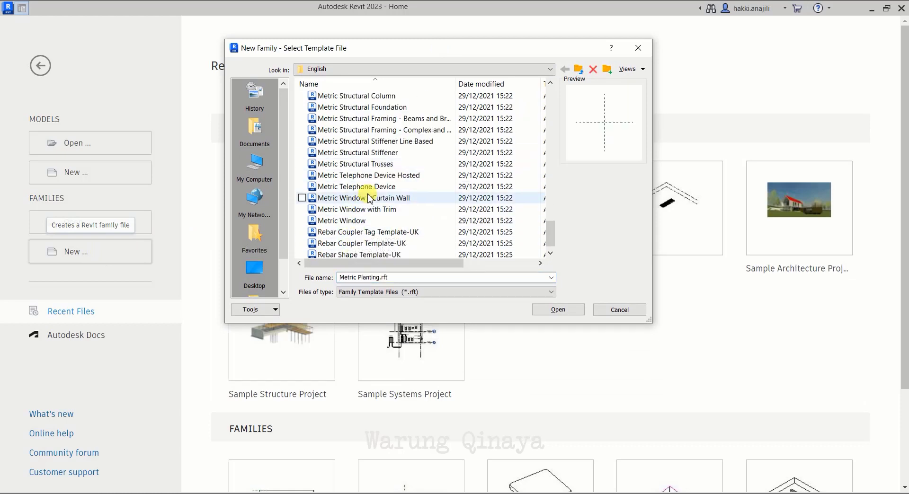
left_click(378, 109)
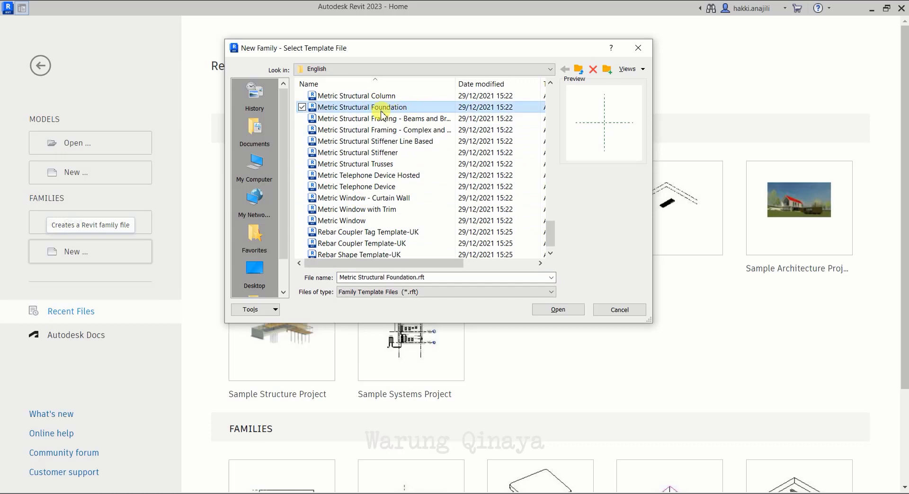
left_click(555, 310)
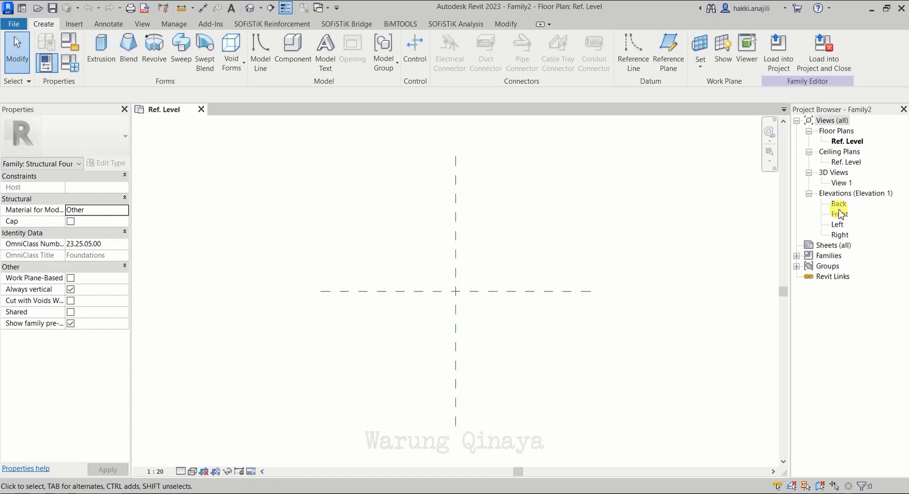
Open the family's Left elevation view, then return to the Civil 3D bridge drawing
left_click(838, 225)
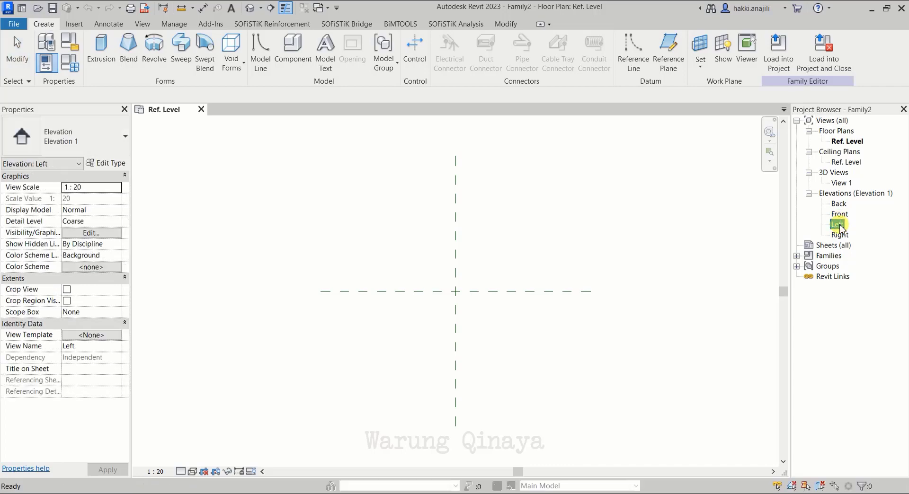
double_click(838, 225)
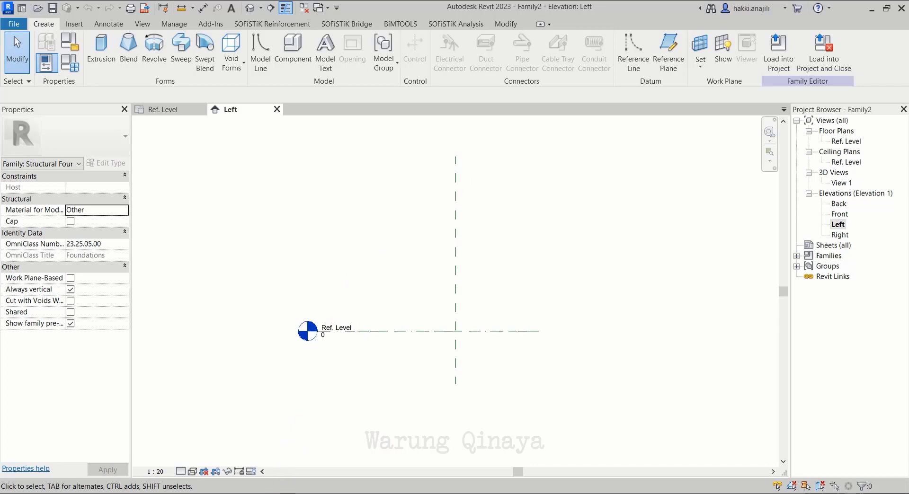
left_click(161, 445)
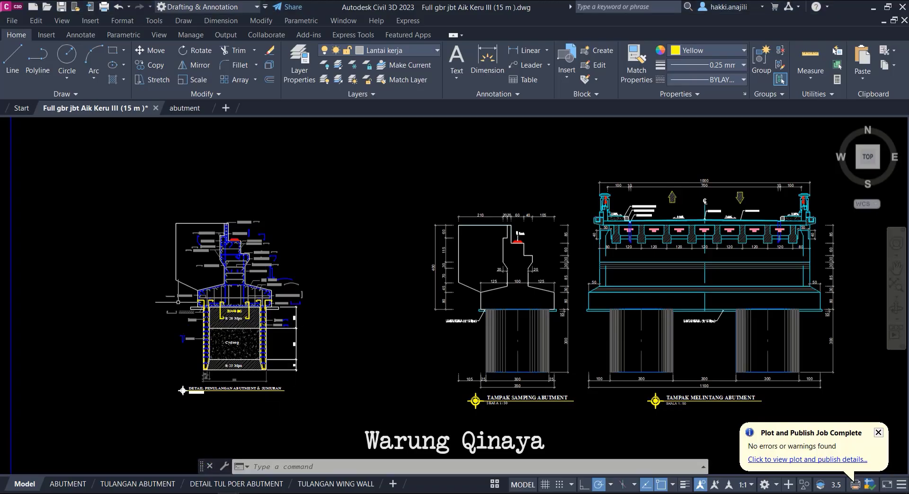
Zoom and pan to the abutment side elevation to review its dimensions
scroll(178, 301, "up", 5)
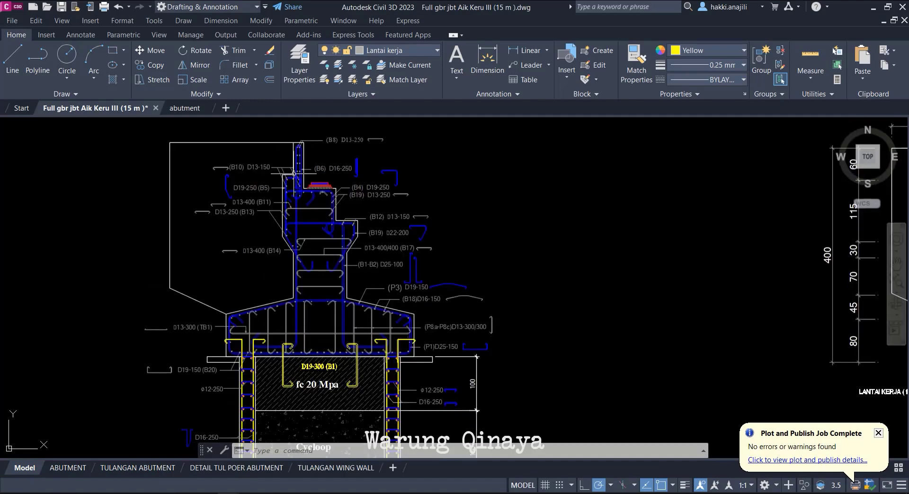
middle_click_drag(641, 326, 255, 375)
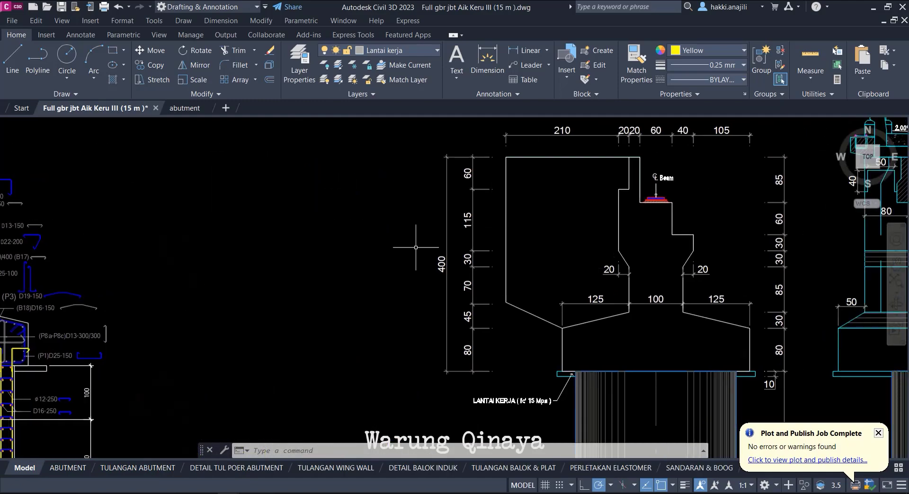
scroll(416, 247, "down", 5)
scroll(547, 248, "up", 5)
middle_click_drag(534, 222, 526, 275)
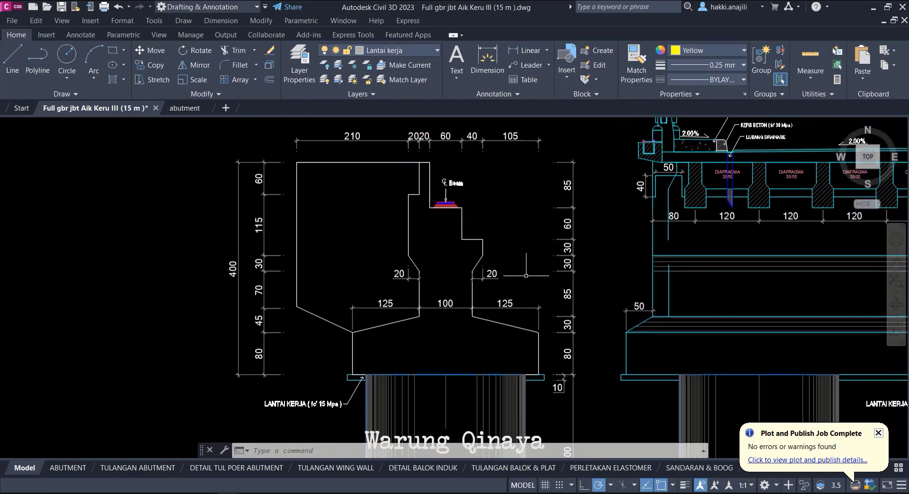
scroll(419, 229, "down", 2)
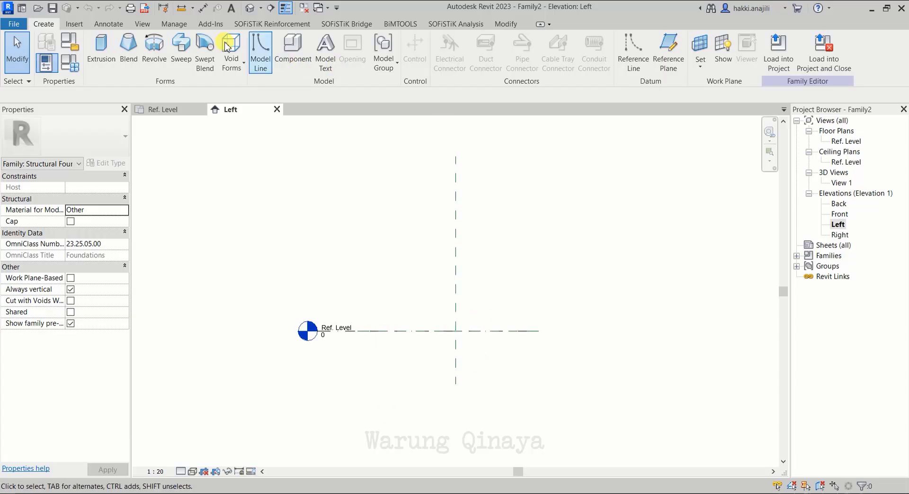
left_click(73, 29)
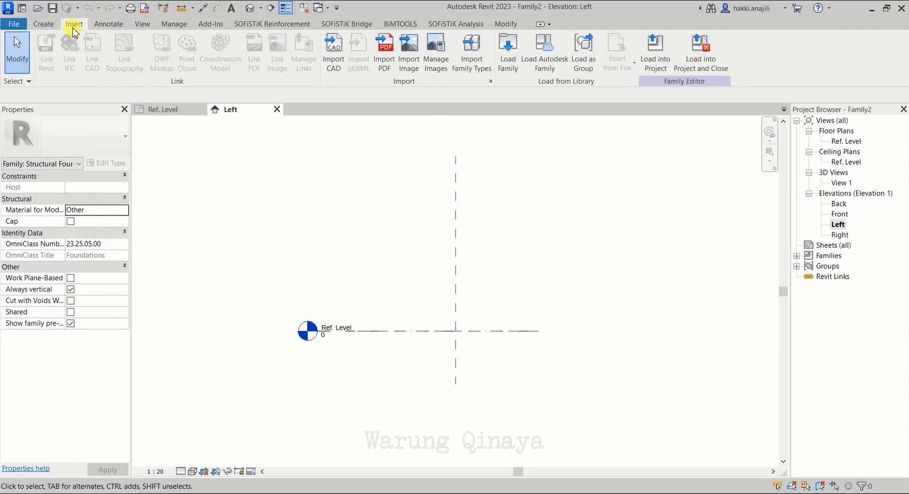
left_click(332, 52)
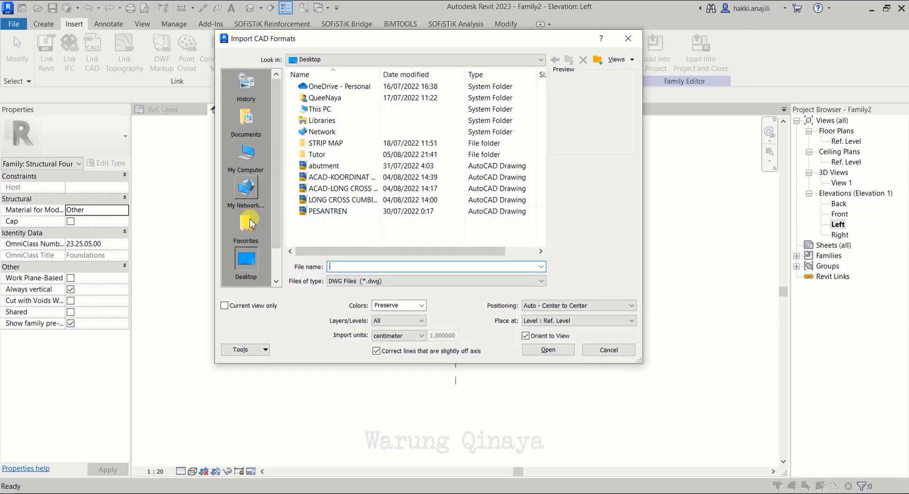
left_click(324, 166)
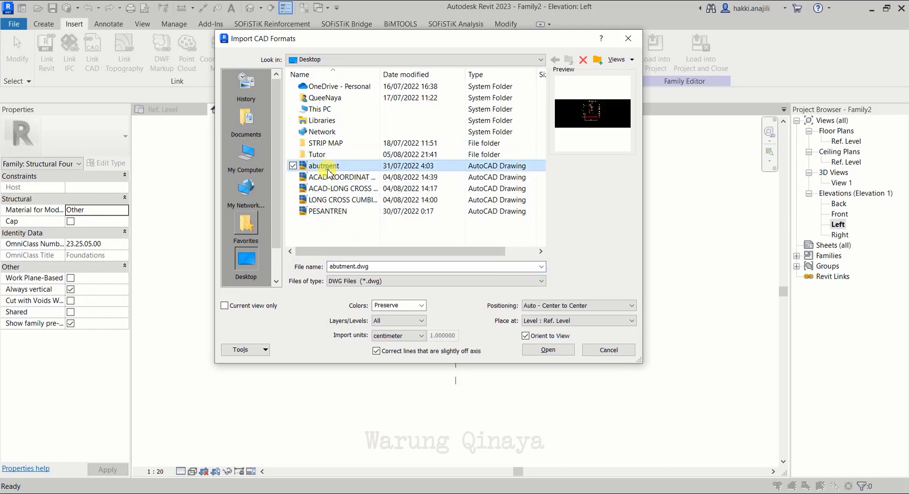
left_click(387, 336)
left_click(387, 336)
left_click(387, 336)
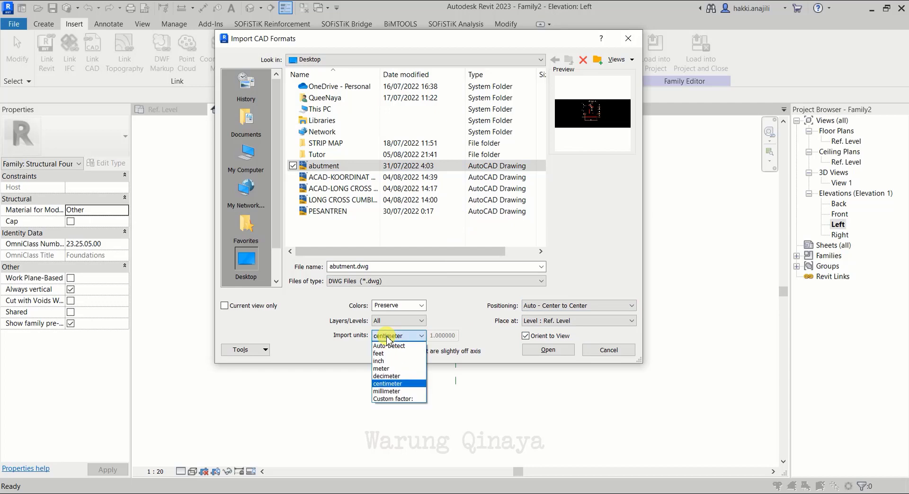
left_click(388, 338)
left_click(609, 349)
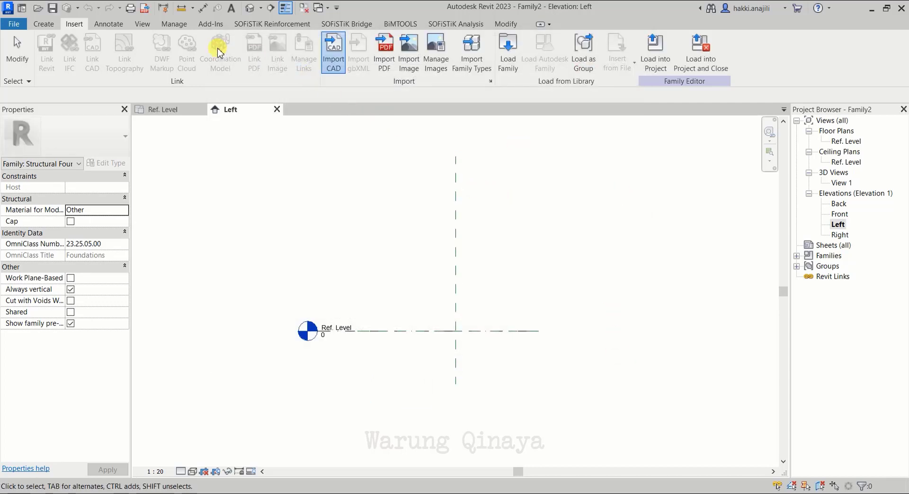
Set the family's Length units to Centimeters in Project Units
left_click(173, 25)
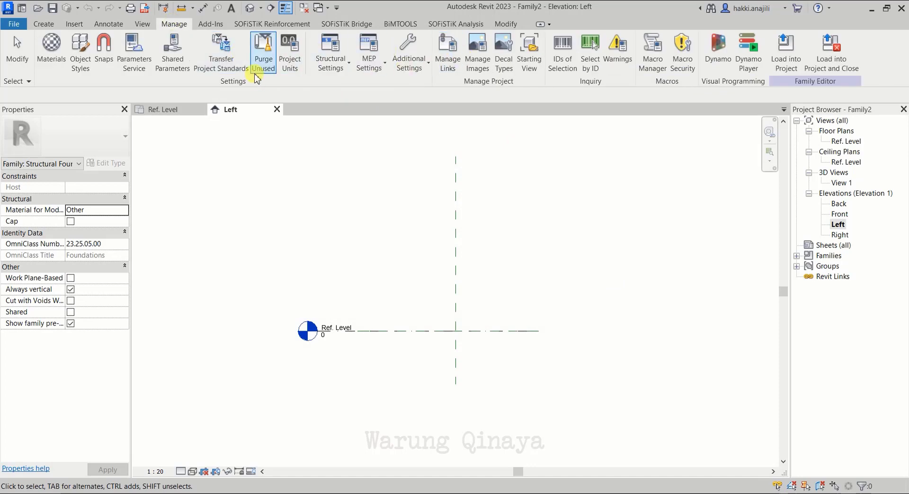
left_click(289, 62)
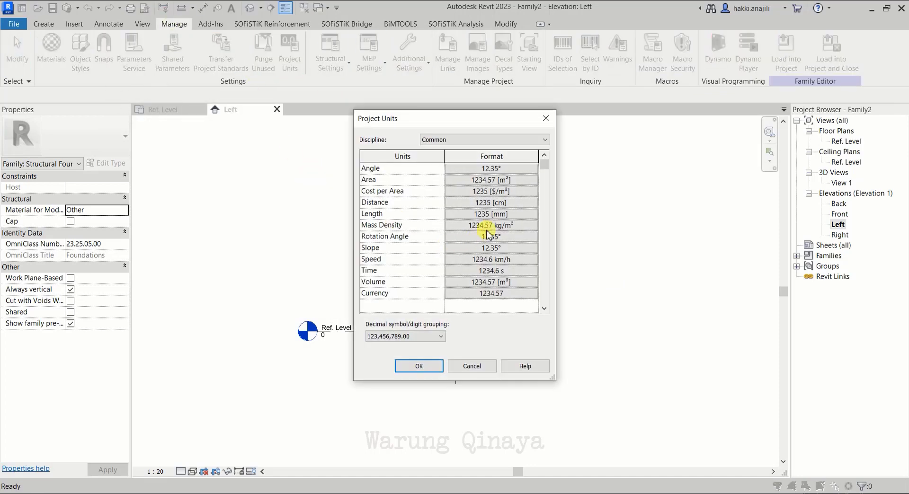
left_click(501, 214)
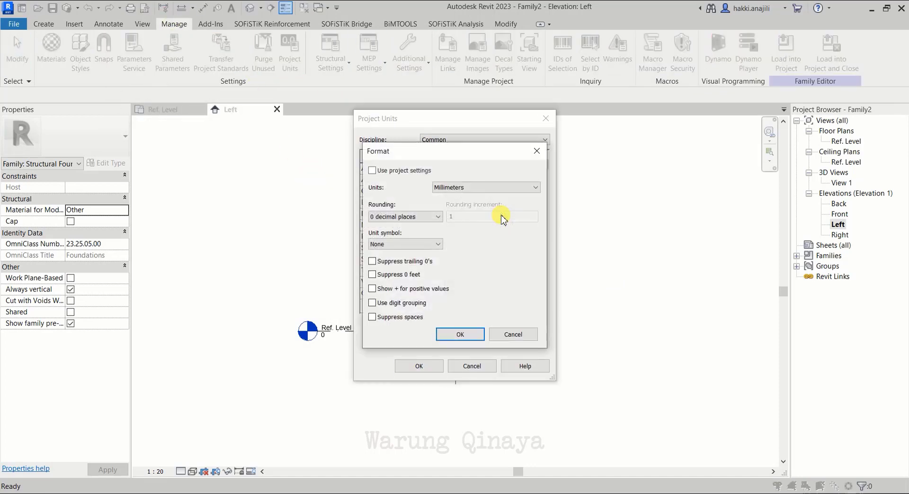
left_click(483, 186)
left_click(478, 198)
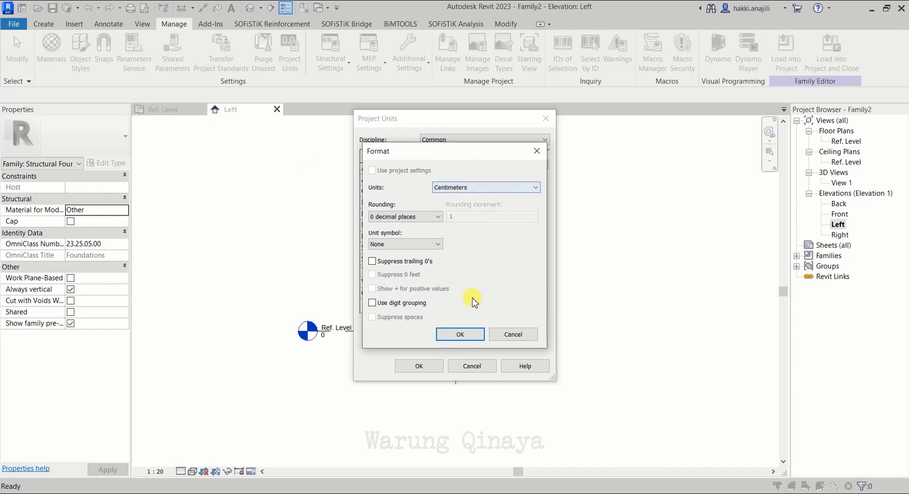
left_click(465, 338)
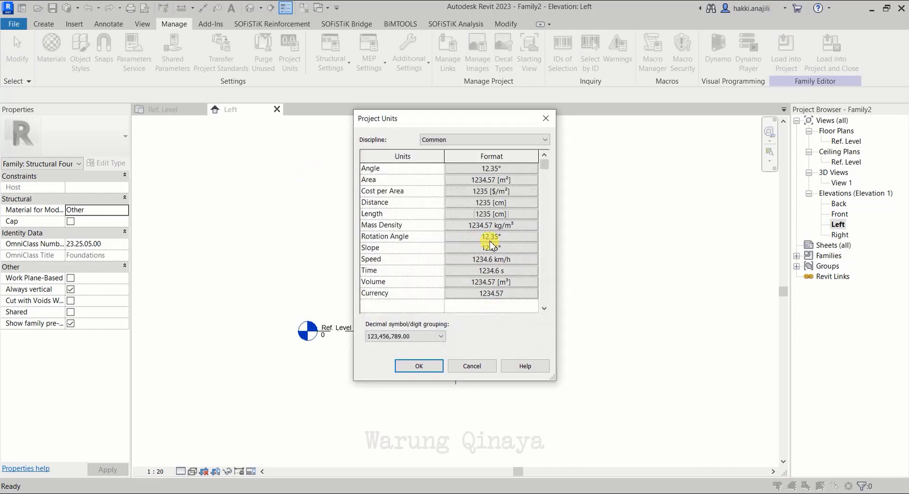
left_click(430, 368)
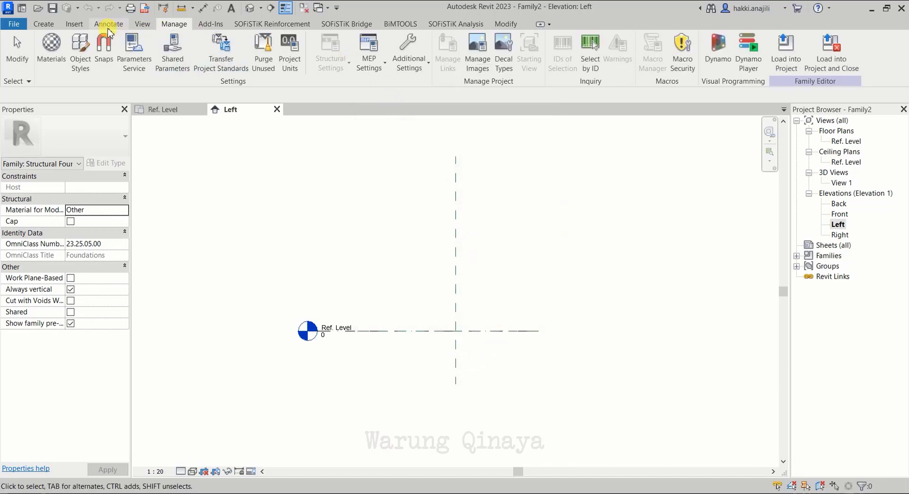
Import abutment.dwg in centimeters, Auto - Center to Center, placed at Ref. Level
left_click(74, 24)
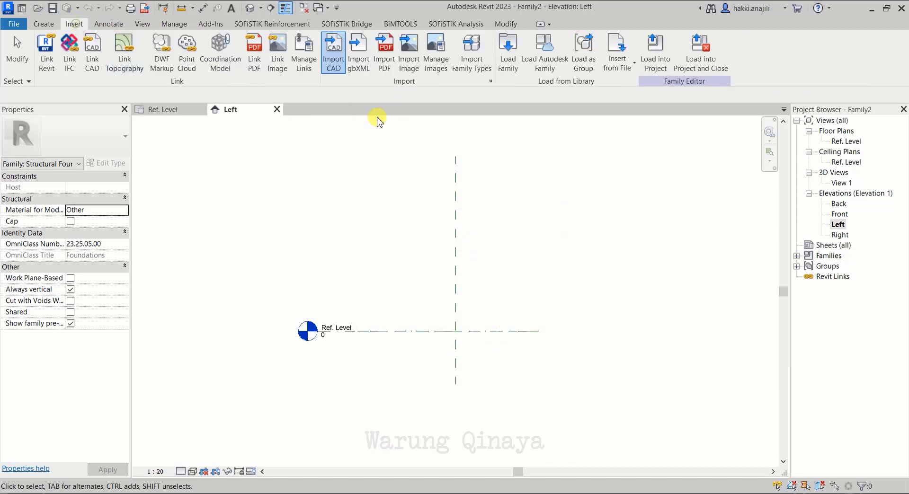
left_click(336, 56)
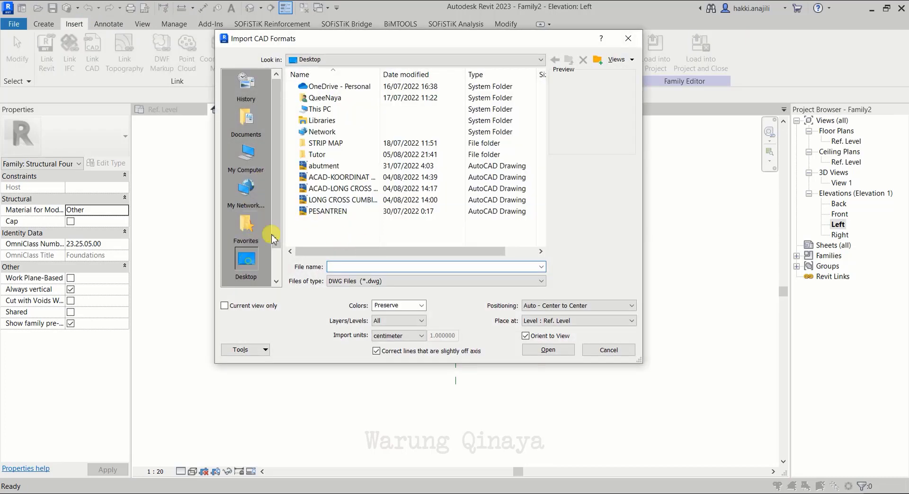
left_click(323, 166)
left_click(420, 336)
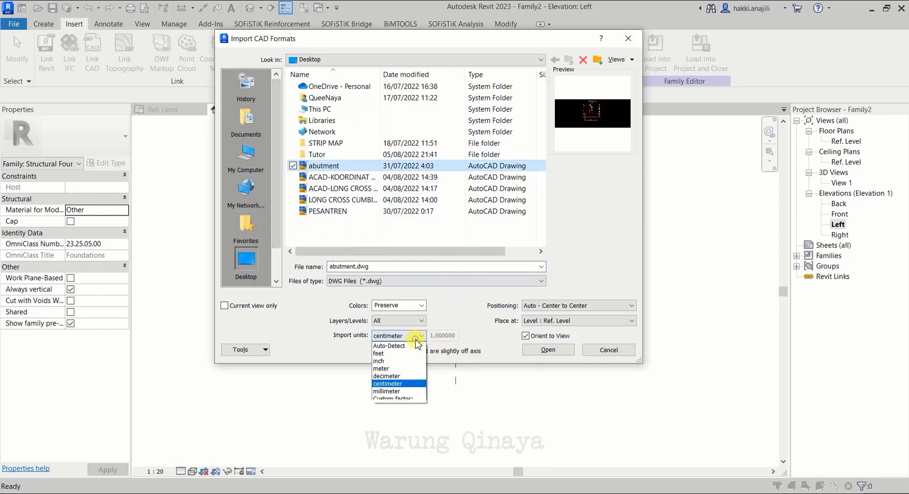
left_click(402, 384)
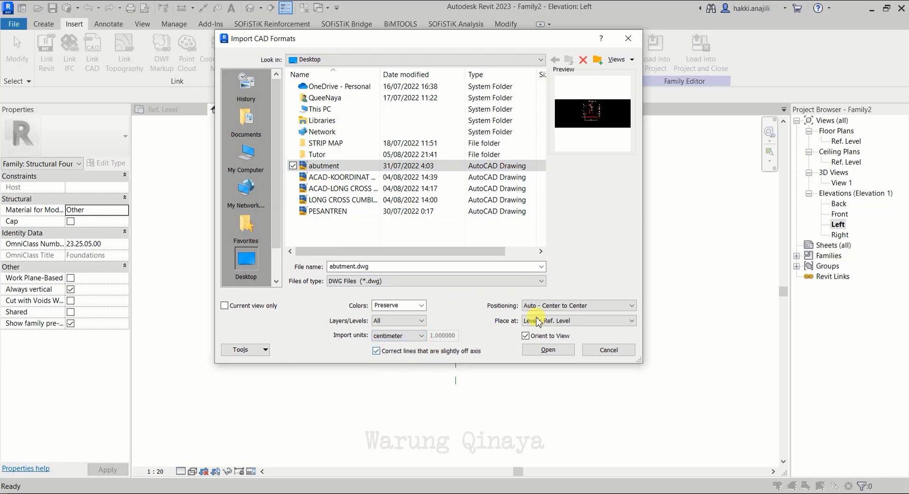
left_click(557, 305)
left_click(563, 314)
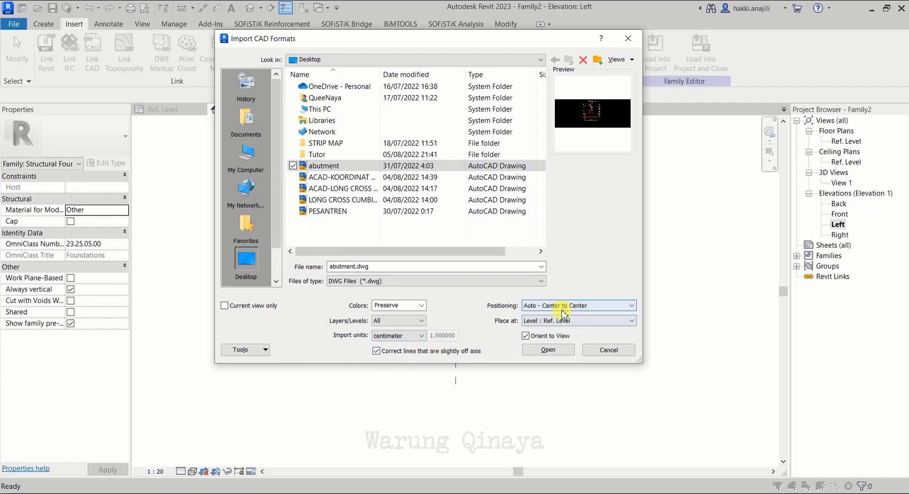
left_click(565, 321)
left_click(563, 330)
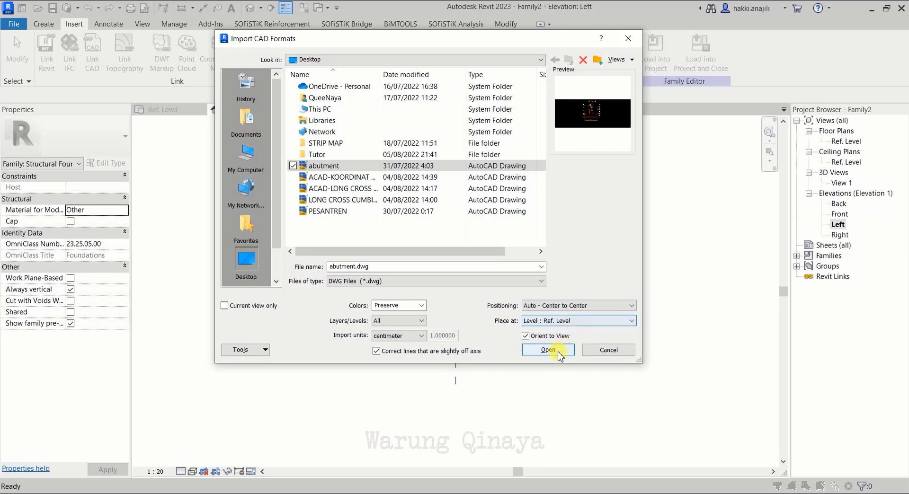
left_click(549, 350)
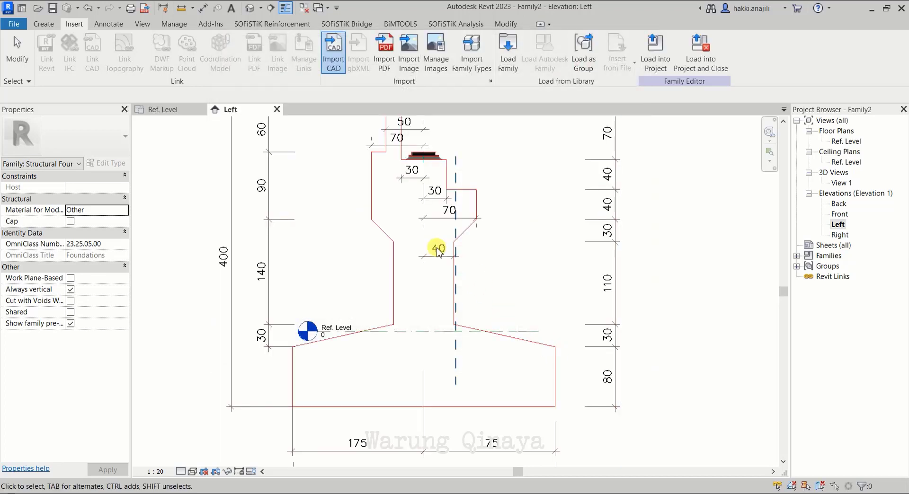
Draw a vertical reference plane from the bottom-centre dimension point straight up through the section
scroll(420, 347, "down", 3)
scroll(421, 347, "up", 1)
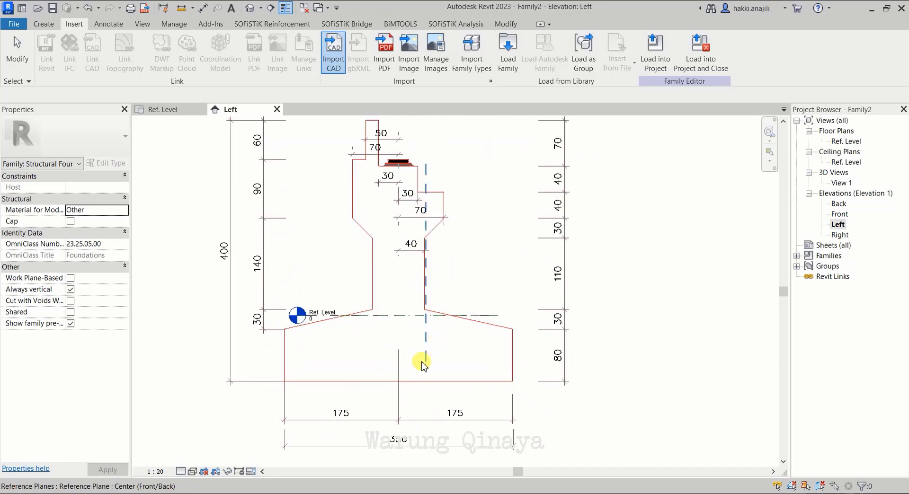
scroll(400, 381, "up", 2)
scroll(398, 382, "up", 1)
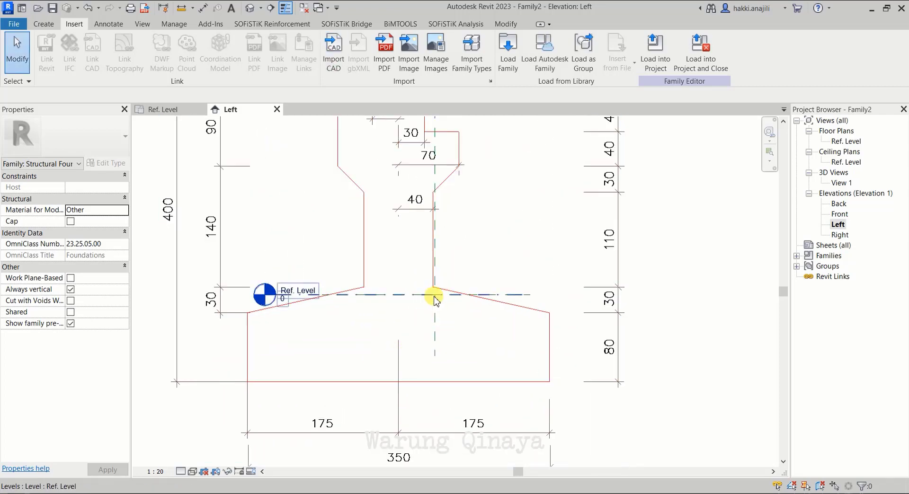
scroll(408, 332, "down", 2)
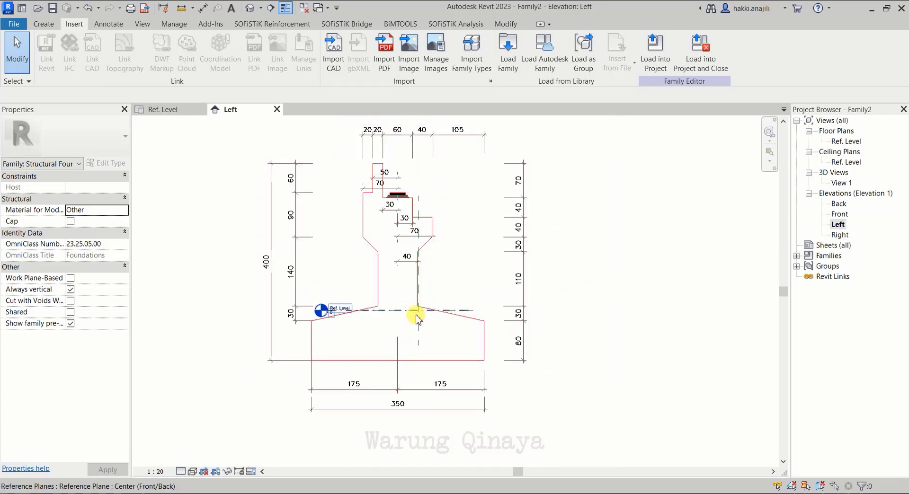
scroll(412, 351, "up", 1)
scroll(498, 331, "down", 2)
scroll(495, 226, "up", 1)
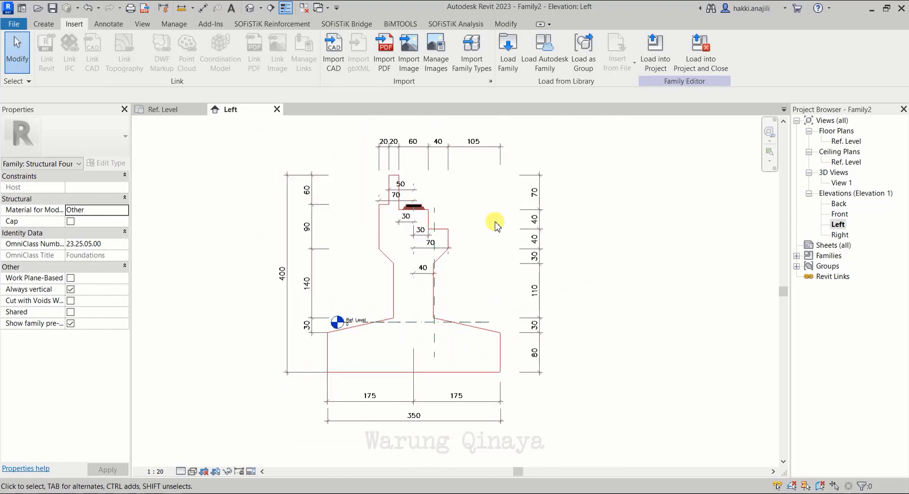
left_click(48, 28)
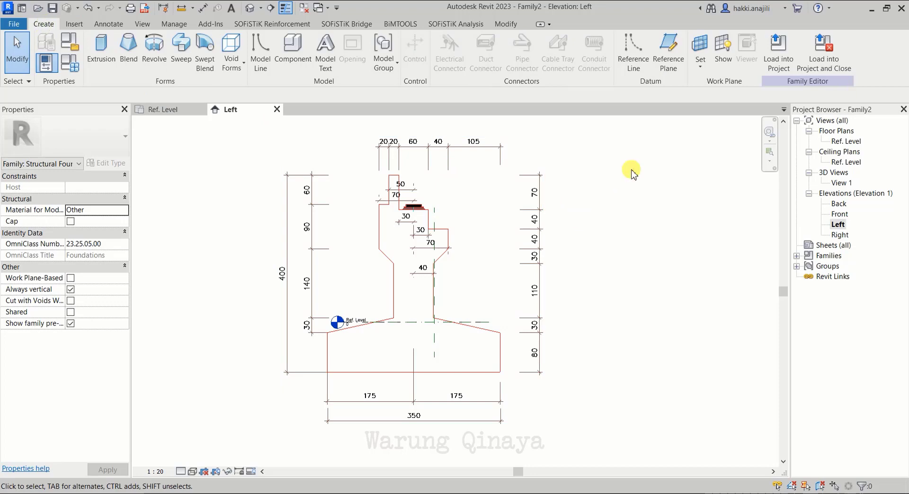
left_click(668, 53)
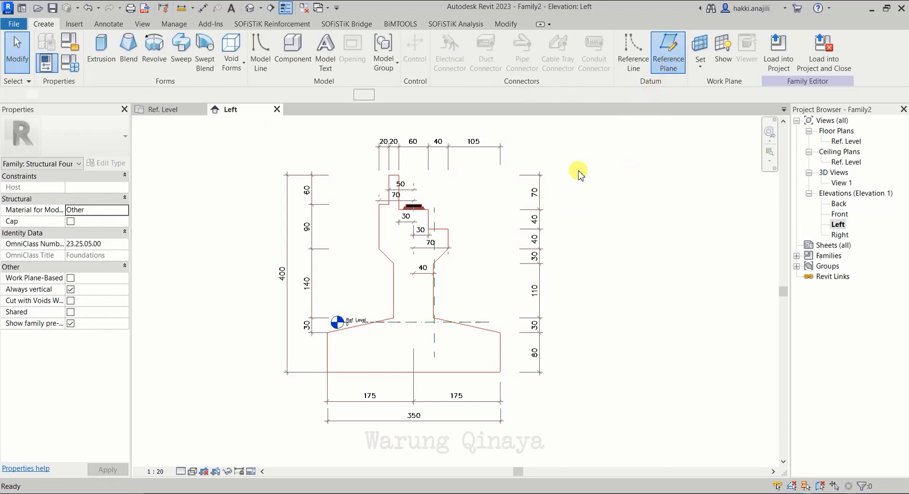
scroll(410, 417, "up", 1)
left_click(414, 404)
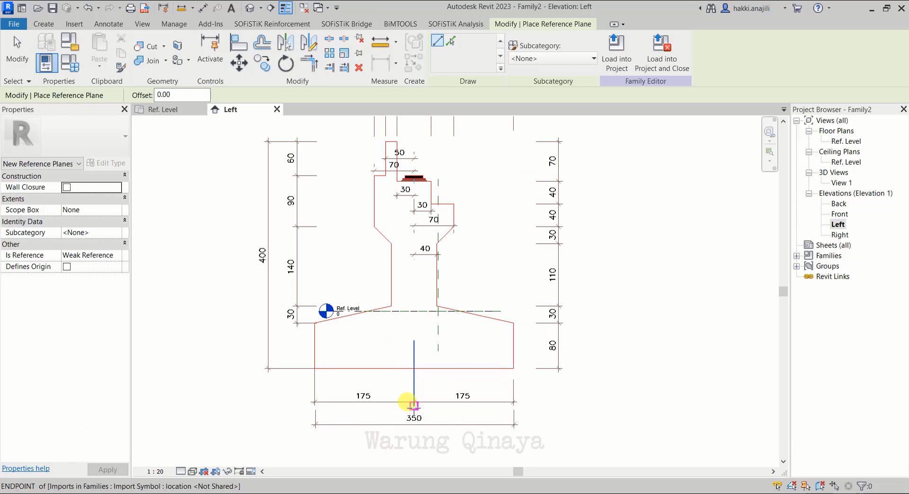
scroll(412, 357, "down", 2)
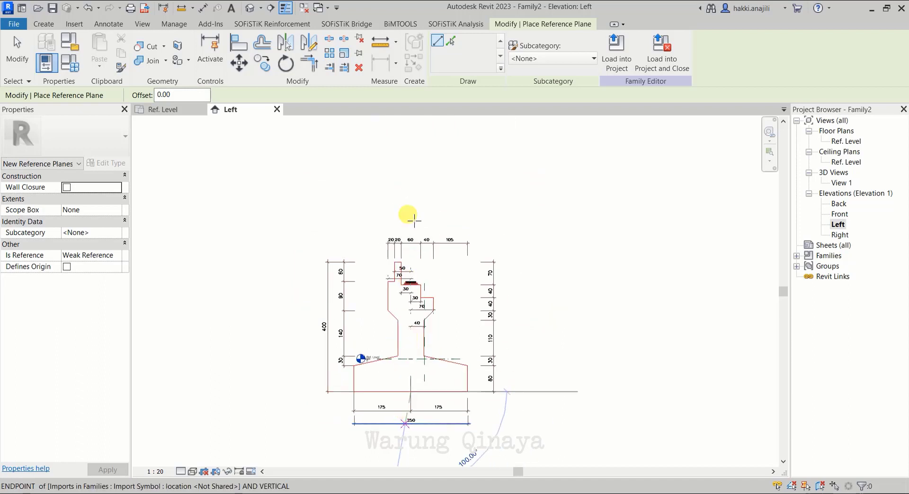
left_click(412, 191)
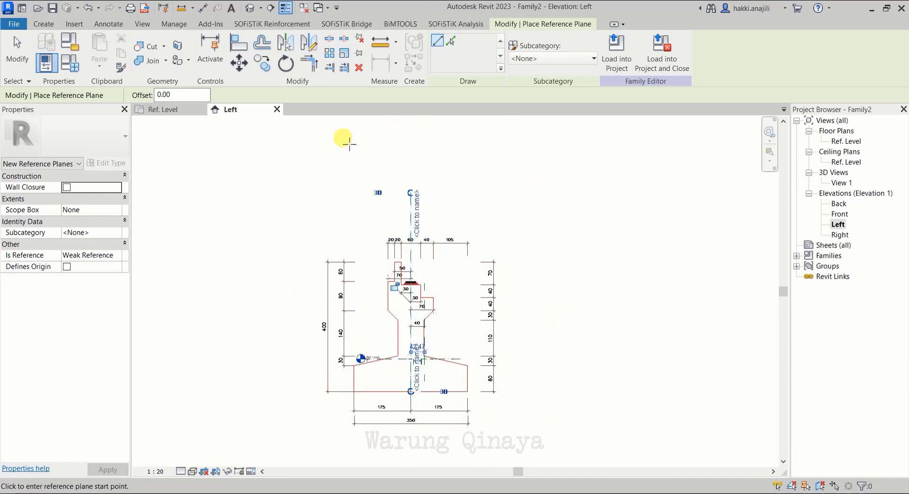
left_click(15, 58)
scroll(407, 407, "up", 3)
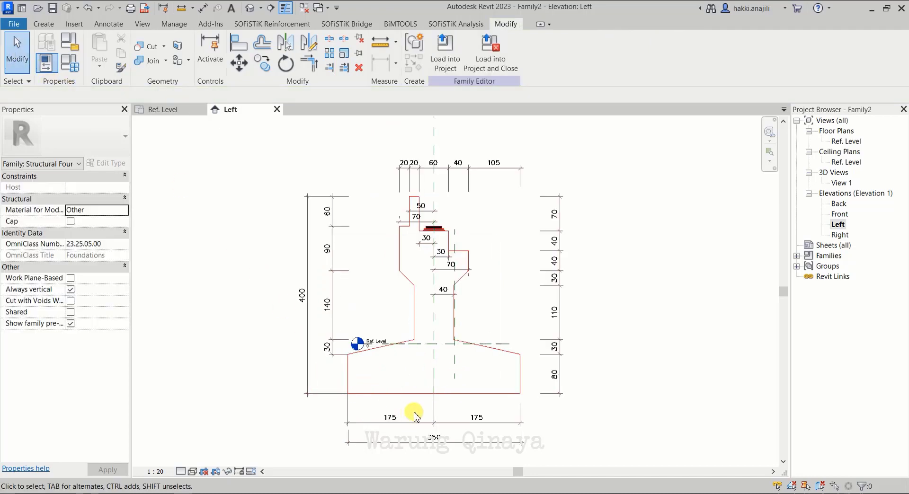
Move the abutment drawing from its bottom-centre onto the Ref. Level centre intersection
left_click(505, 382)
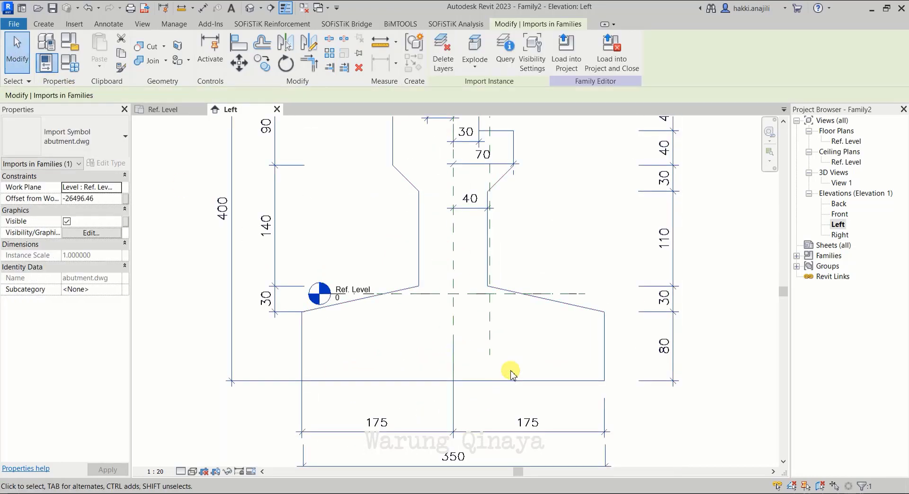
left_click(240, 63)
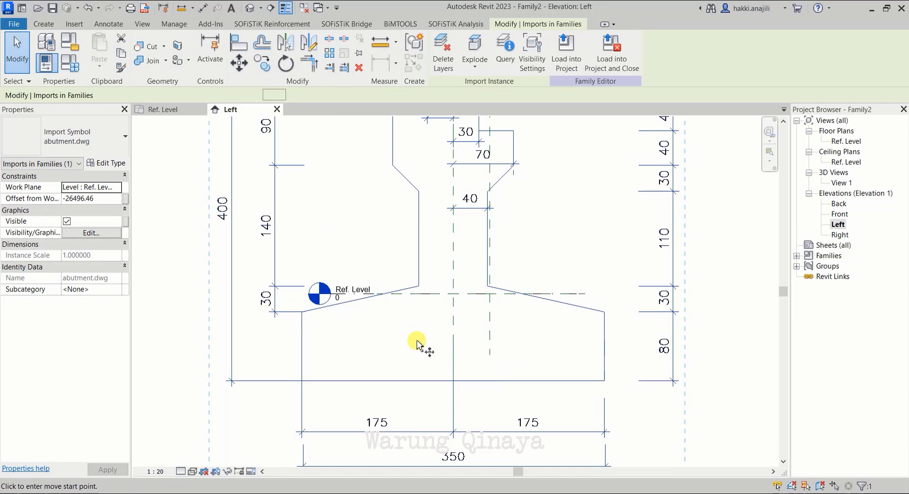
scroll(447, 383, "up", 1)
left_click(454, 380)
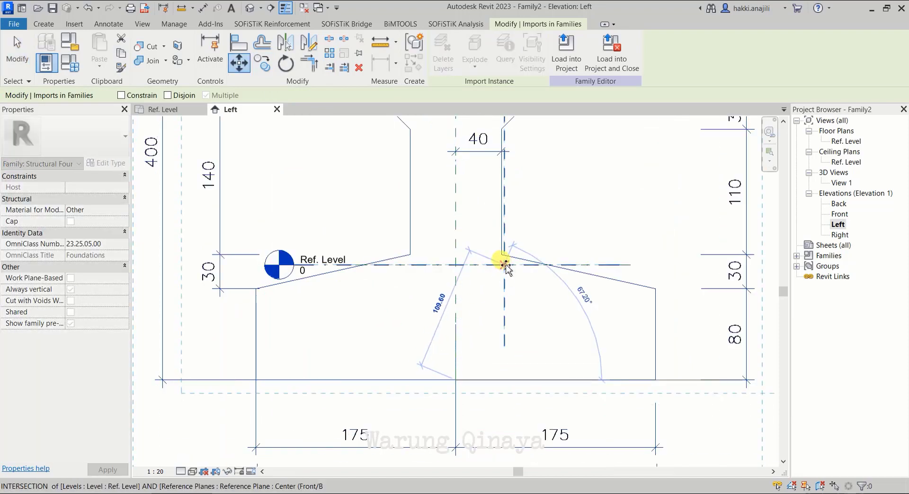
left_click(503, 265)
scroll(503, 266, "down", 5)
scroll(467, 346, "down", 2)
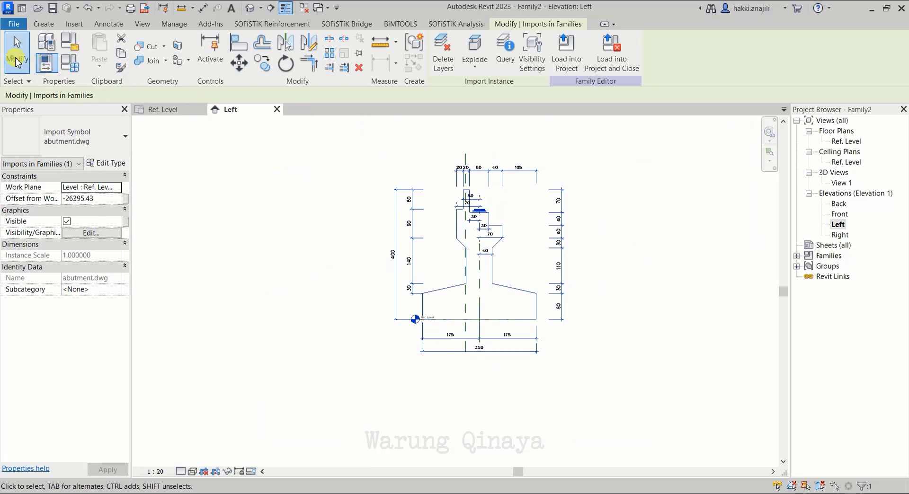
Delete the extra vertical reference plane
left_click(386, 138)
scroll(471, 166, "up", 2)
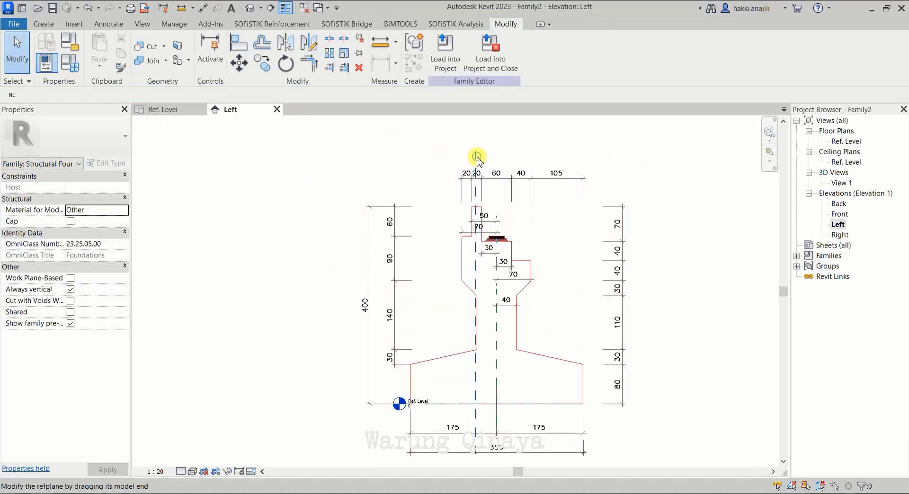
left_click(476, 161)
key("Delete")
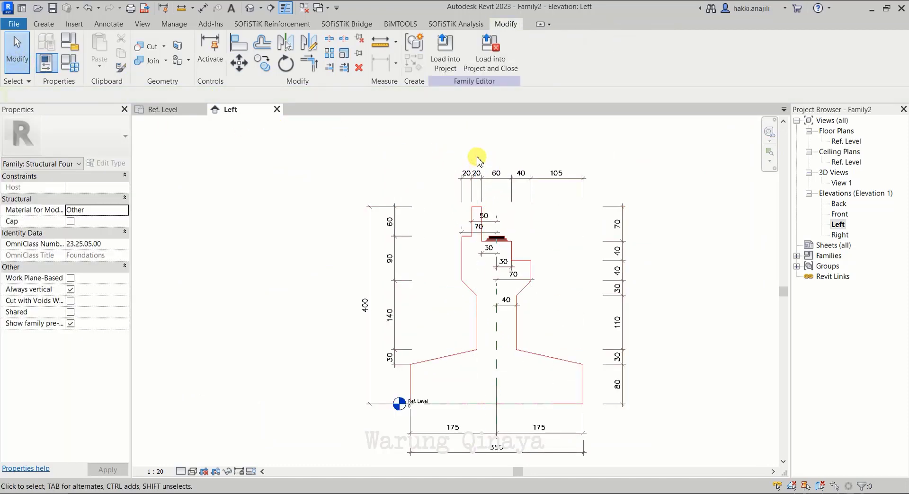
Extend the Center (Front/Back) reference plane above and below the abutment profile
scroll(416, 361, "down", 2)
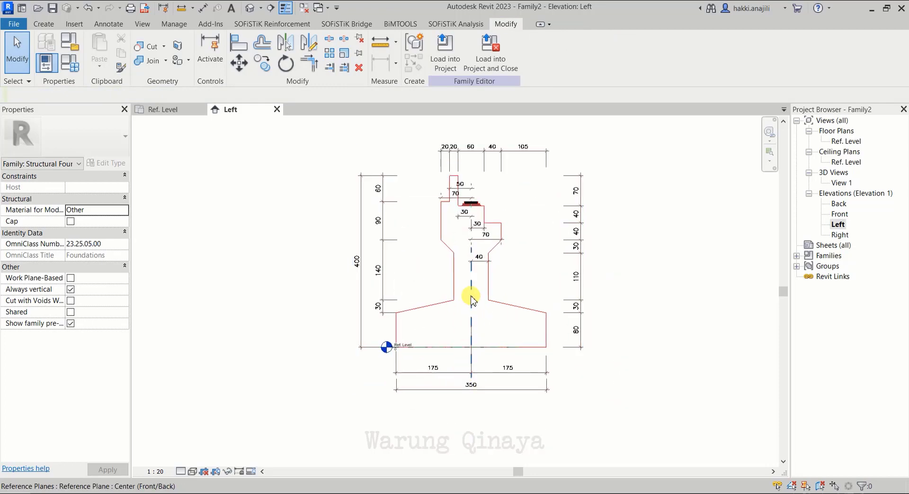
left_click(468, 332)
scroll(469, 289, "down", 1)
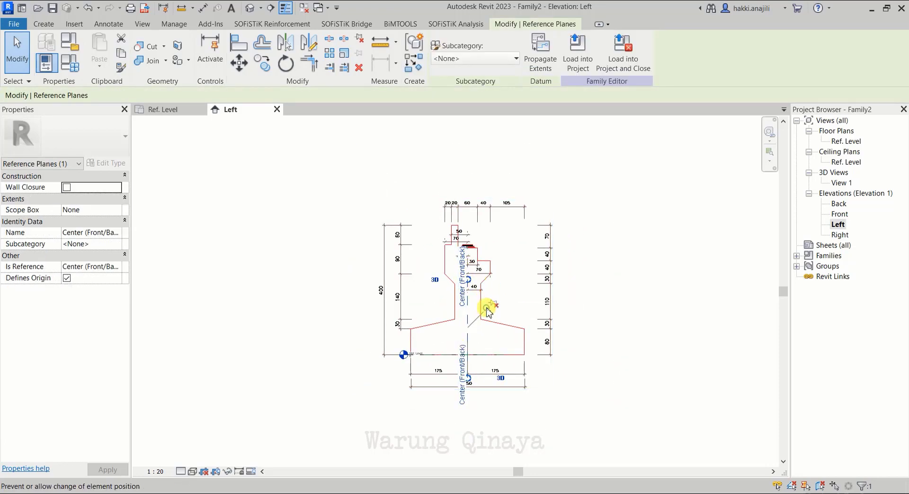
scroll(521, 230, "up", 2)
left_click_drag(465, 306, 459, 119)
scroll(455, 204, "down", 2)
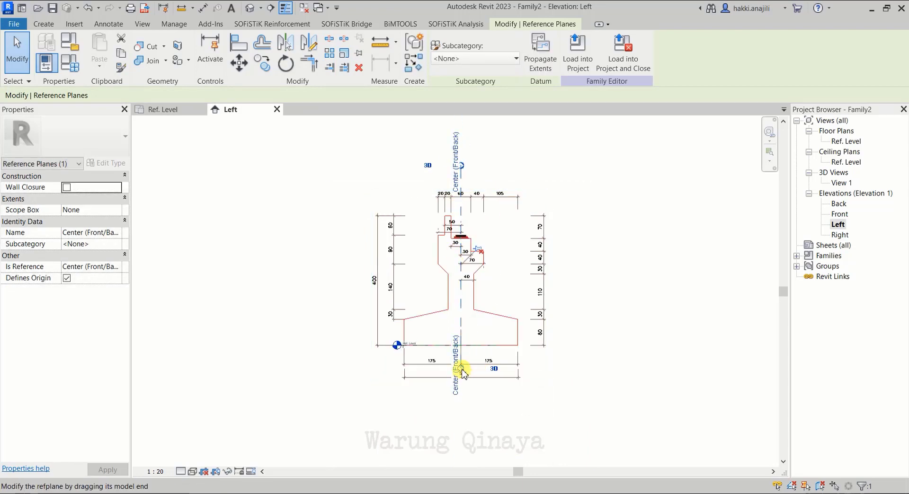
left_click_drag(463, 372, 460, 422)
Stretch the Ref. Level line and drag its bubble left, clear of the footing profile
left_click(416, 415)
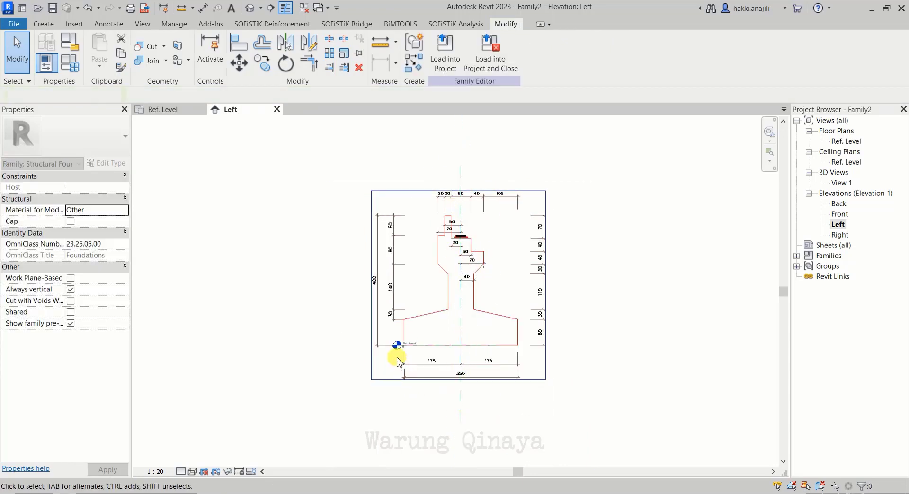
scroll(399, 345, "up", 3)
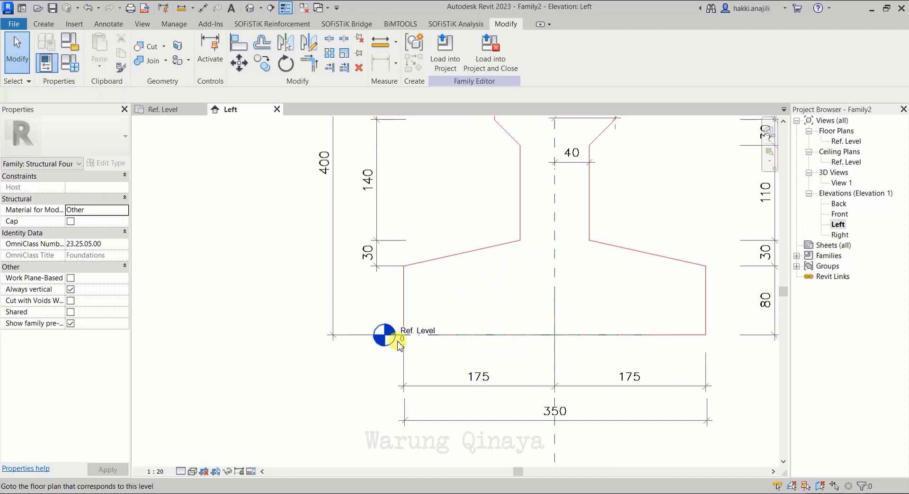
left_click(450, 337)
scroll(275, 360, "down", 2)
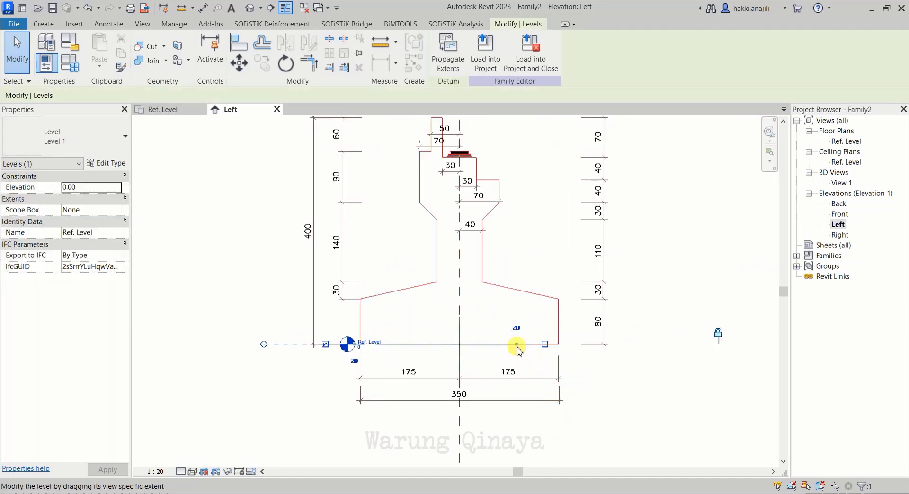
left_click_drag(517, 349, 639, 348)
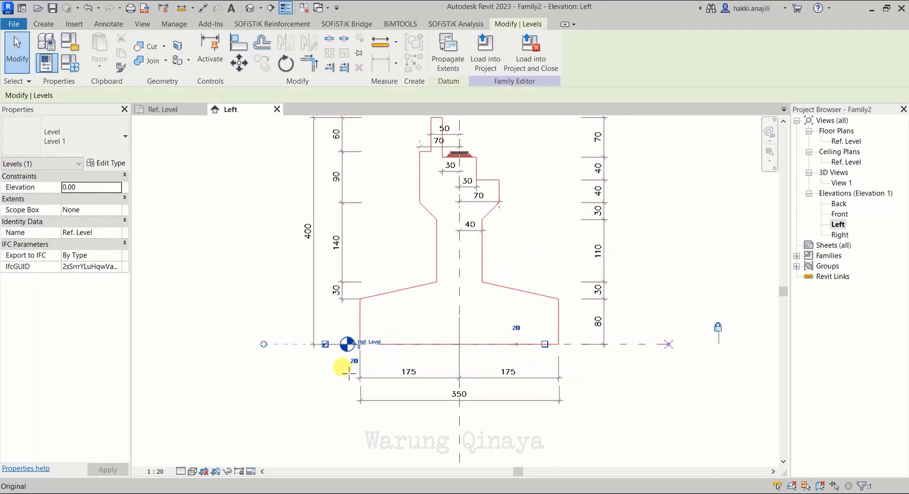
scroll(348, 344, "up", 3)
scroll(379, 334, "up", 1)
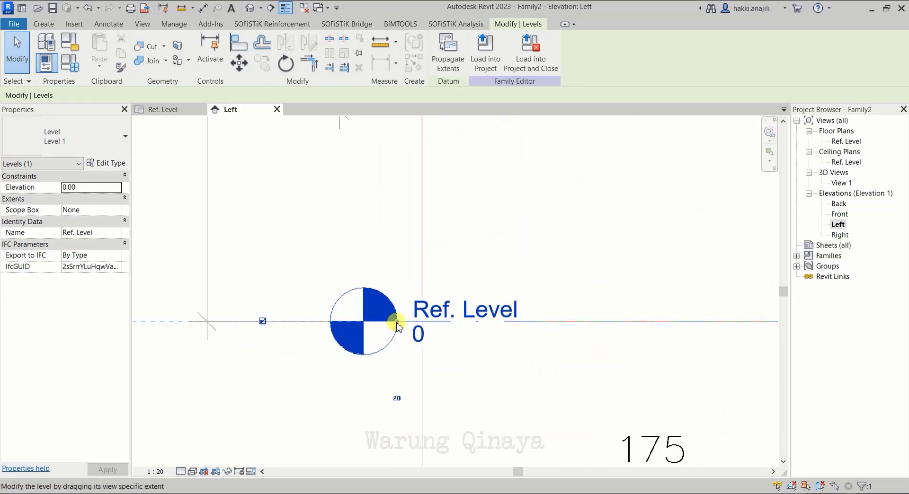
left_click_drag(397, 321, 174, 321)
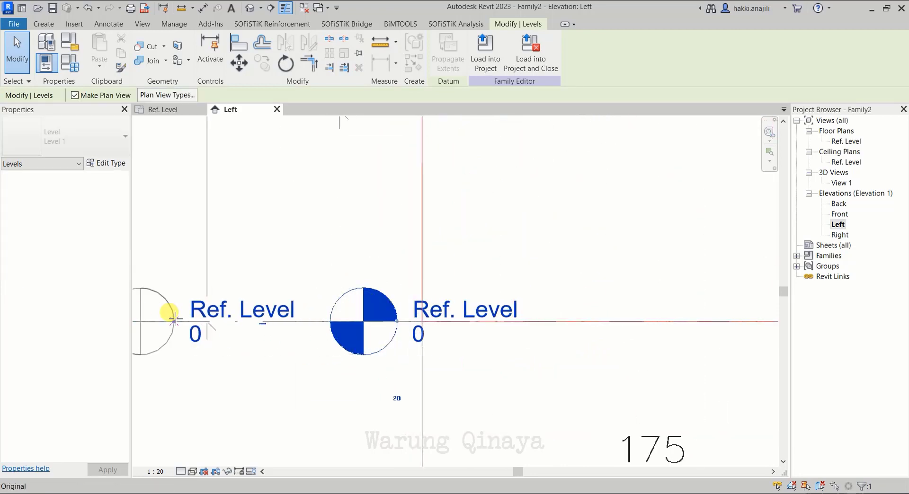
scroll(513, 320, "down", 3)
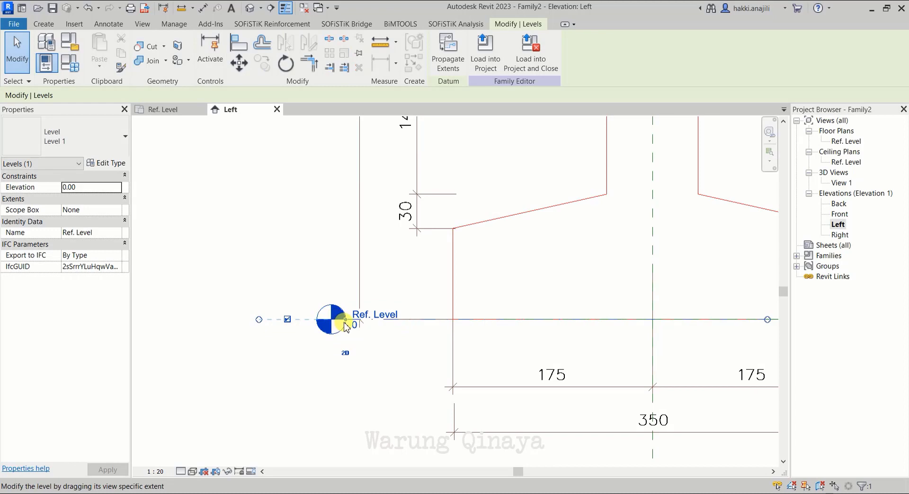
left_click_drag(348, 324, 276, 324)
left_click(264, 372)
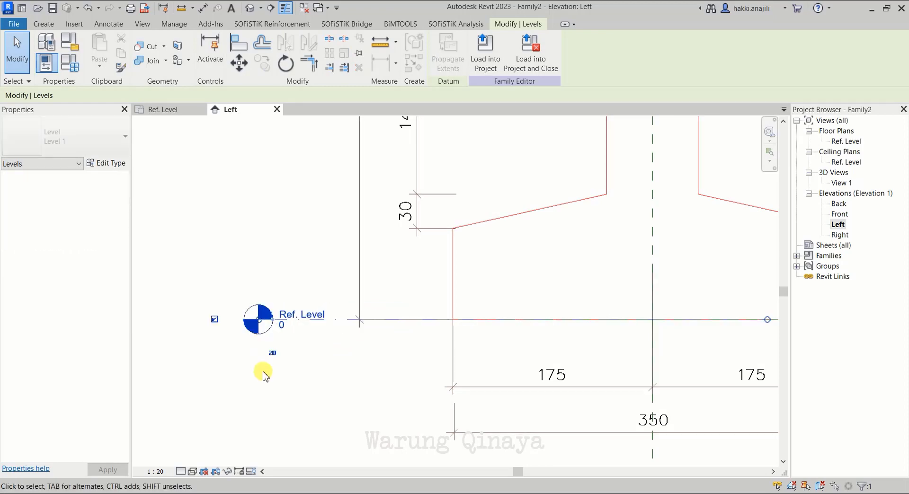
scroll(212, 312, "down", 3)
scroll(254, 371, "down", 2)
scroll(325, 275, "up", 2)
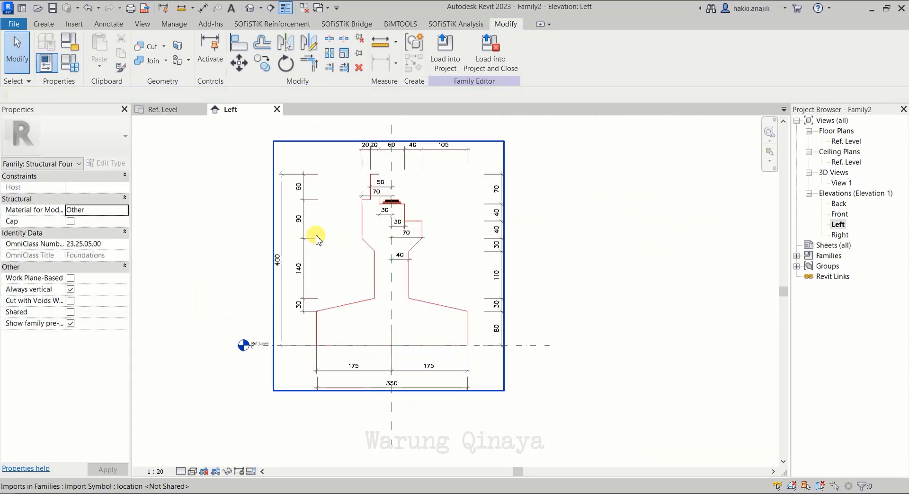
scroll(497, 341, "down", 1)
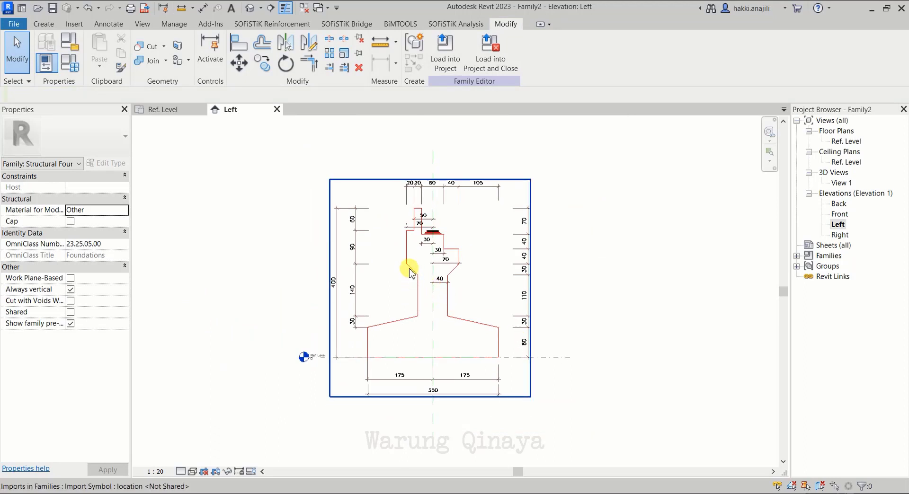
scroll(409, 272, "up", 2)
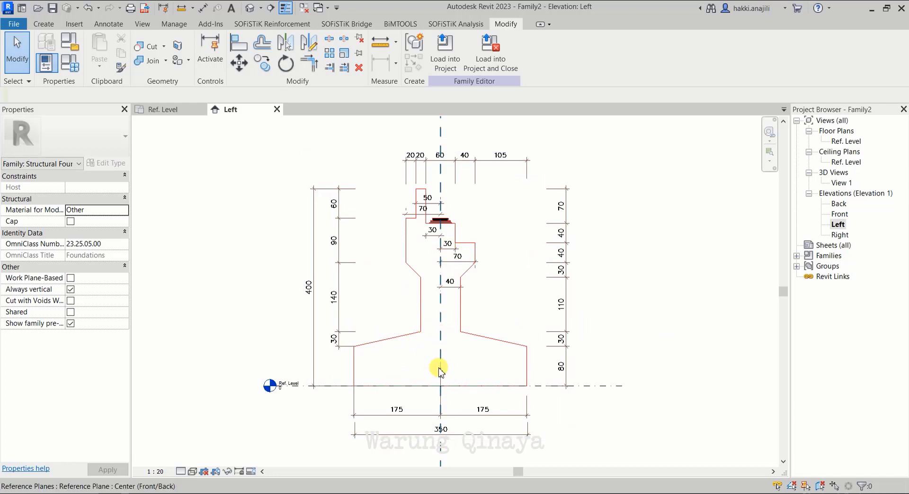
scroll(439, 372, "up", 1)
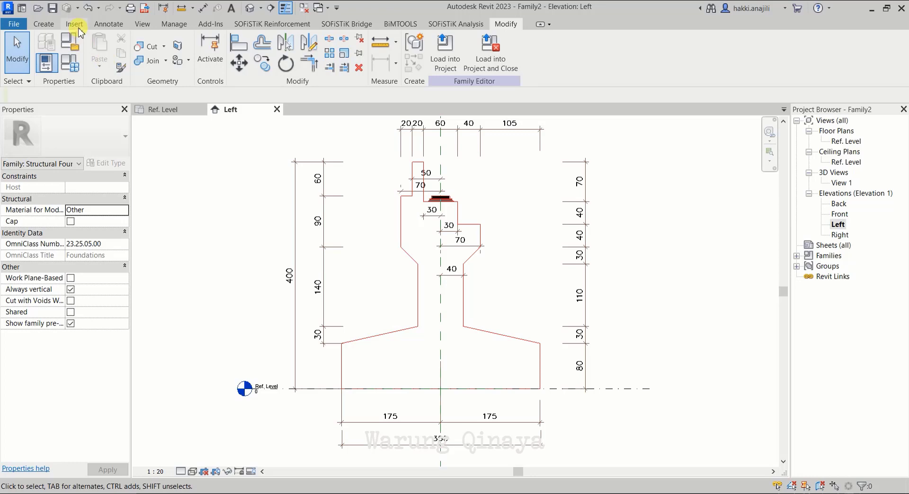
left_click(53, 29)
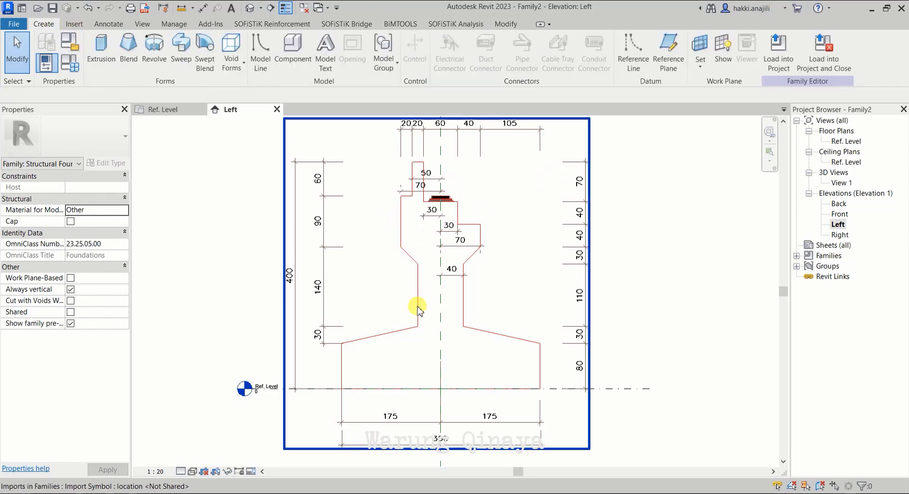
left_click(668, 53)
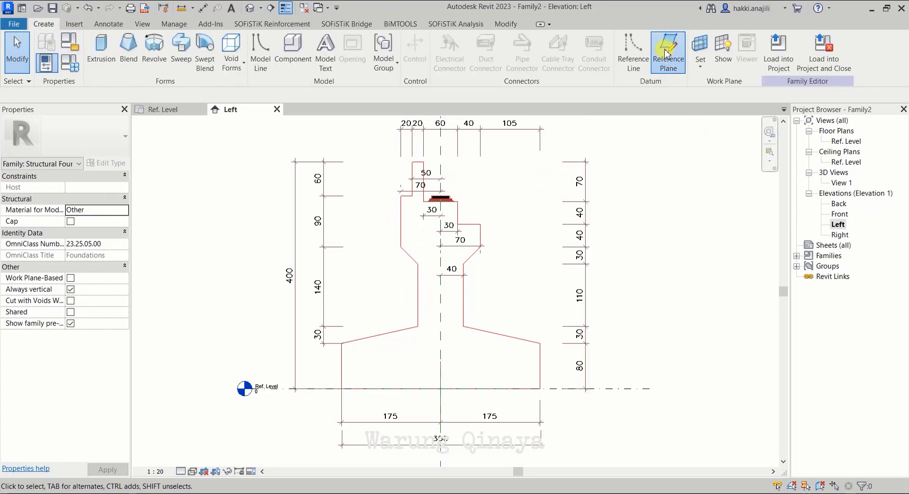
left_click(344, 389)
left_click(343, 127)
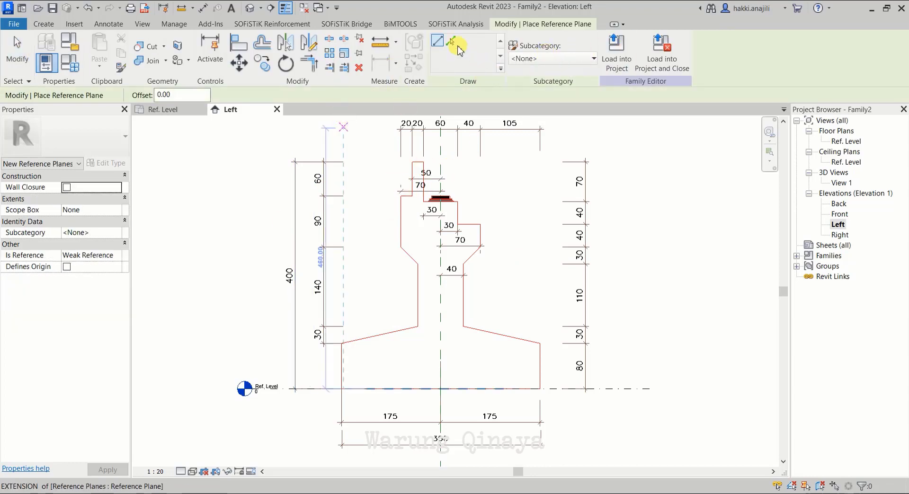
left_click(48, 25)
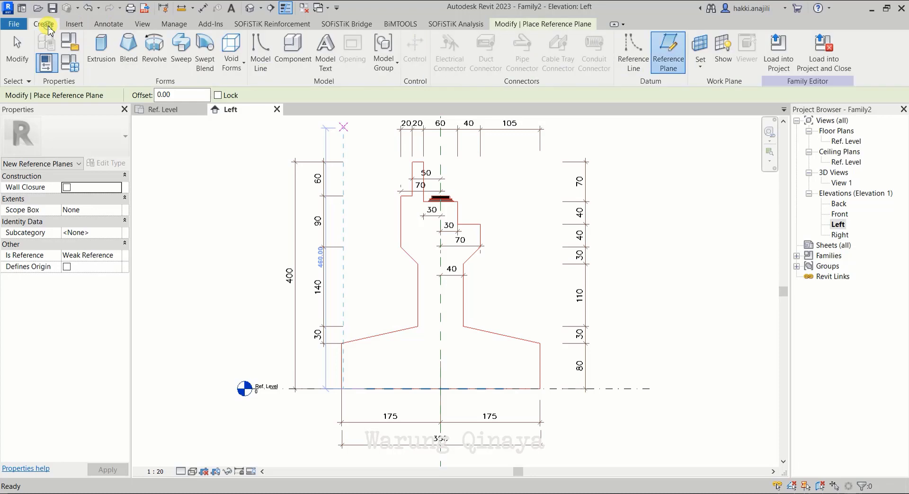
left_click(673, 63)
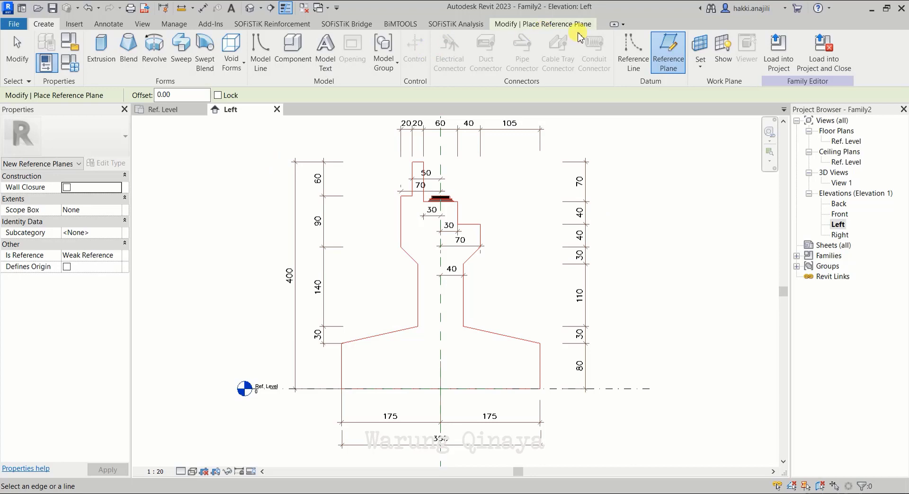
key("Escape")
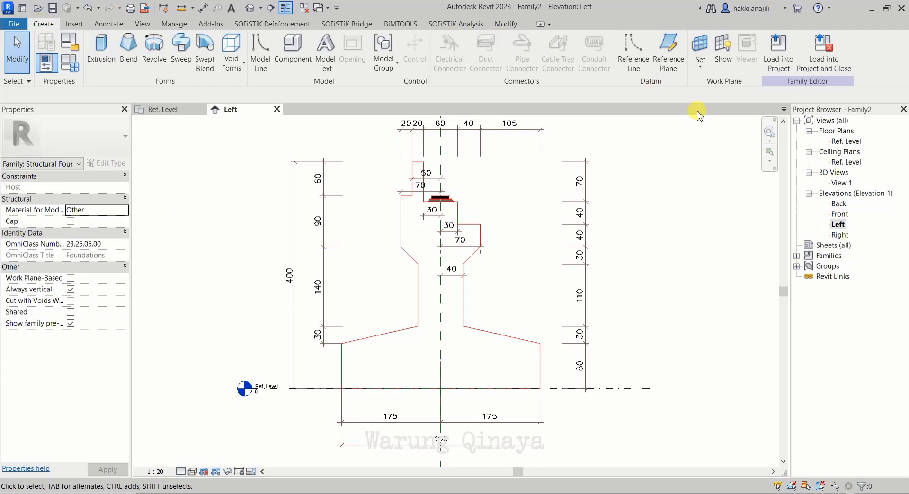
Add reference planes offset 175 on both sides of the centre plane
left_click(675, 57)
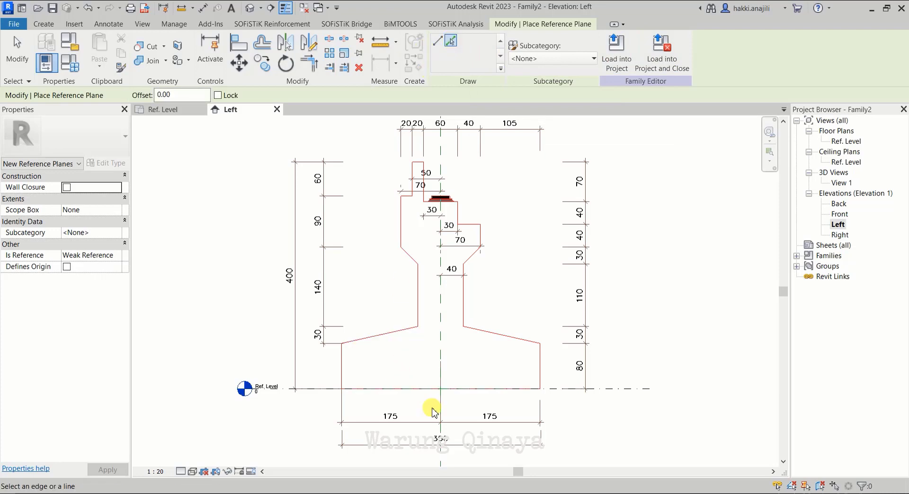
scroll(430, 407, "up", 2)
type("175")
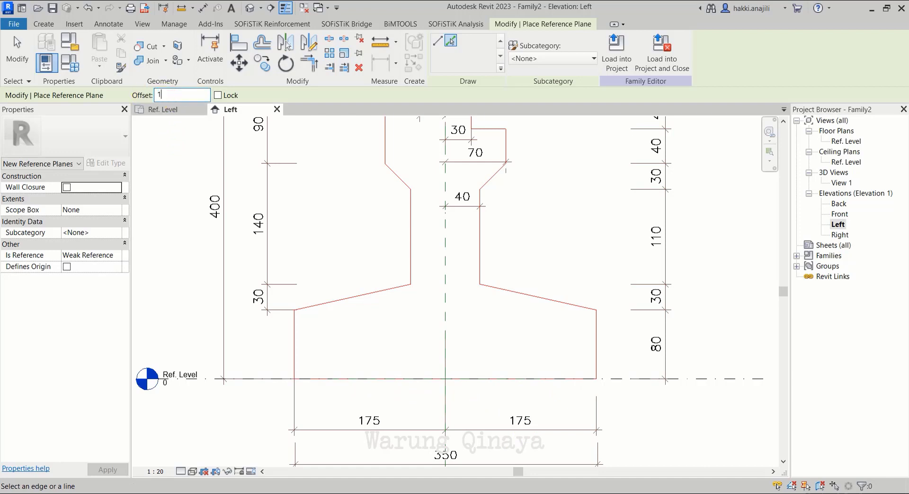
left_click(451, 313)
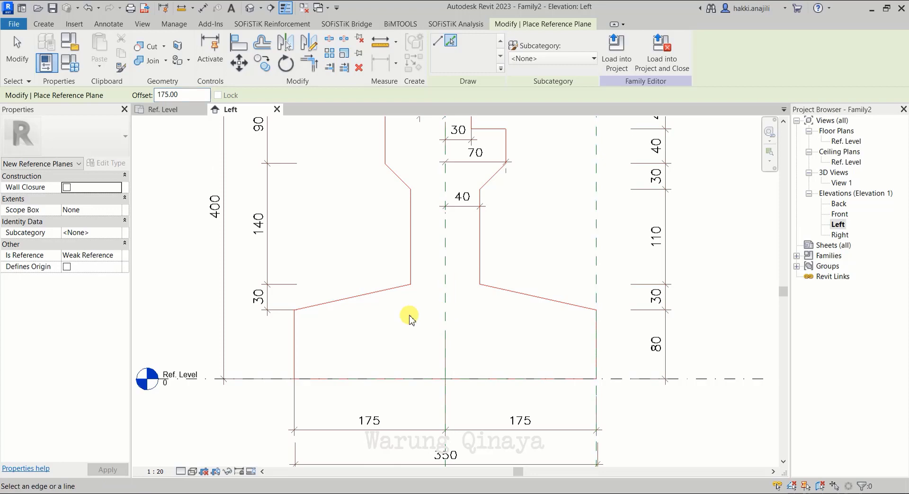
left_click(444, 283)
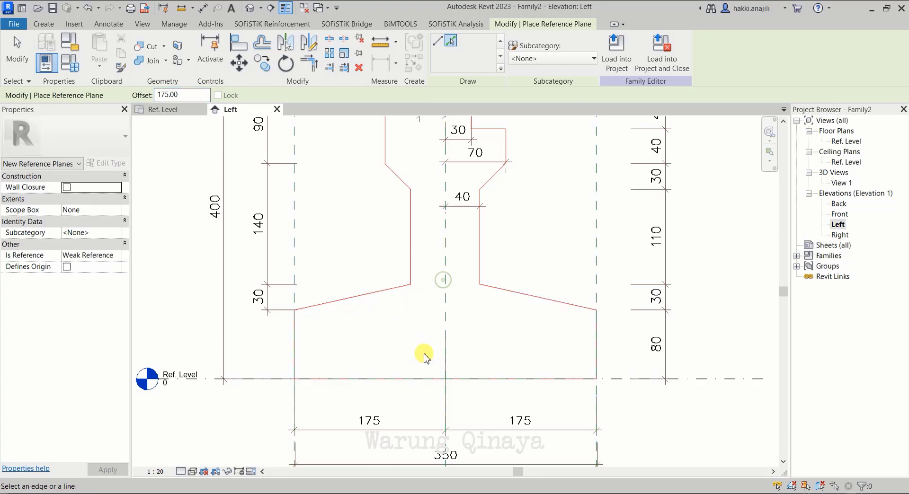
scroll(442, 286, "down", 2)
scroll(449, 255, "up", 2)
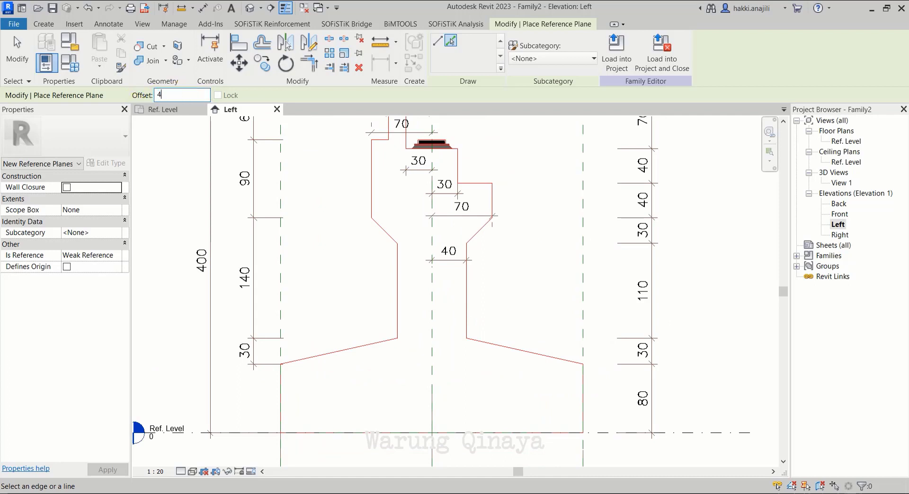
Add reference planes offset 40 and 70 from the centre plane
left_click(436, 305)
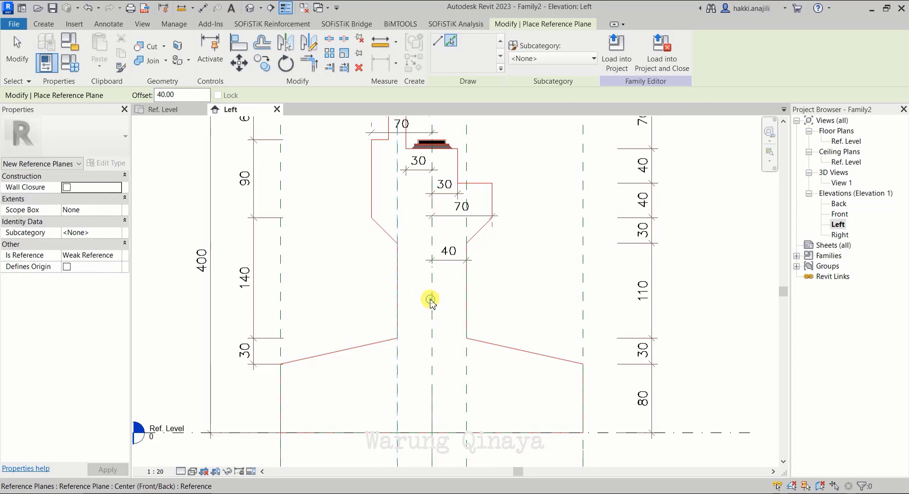
scroll(438, 287, "down", 2)
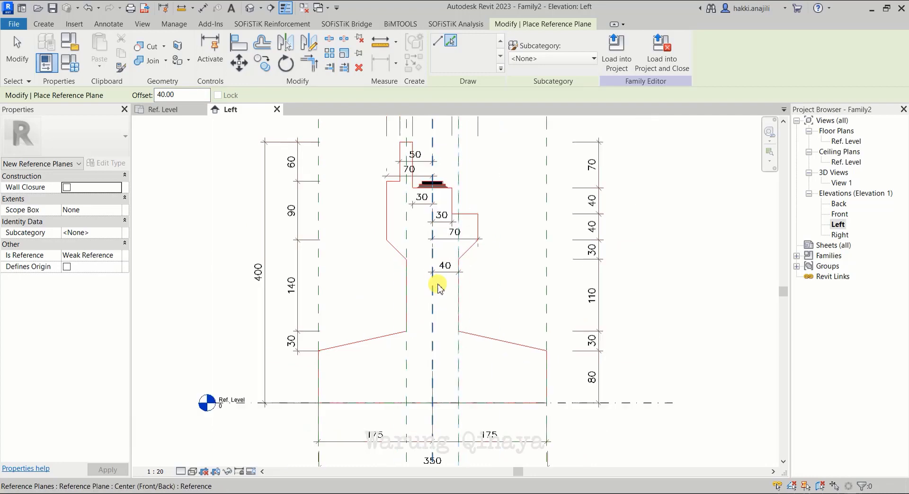
scroll(438, 266, "up", 1)
scroll(450, 232, "up", 1)
type("70")
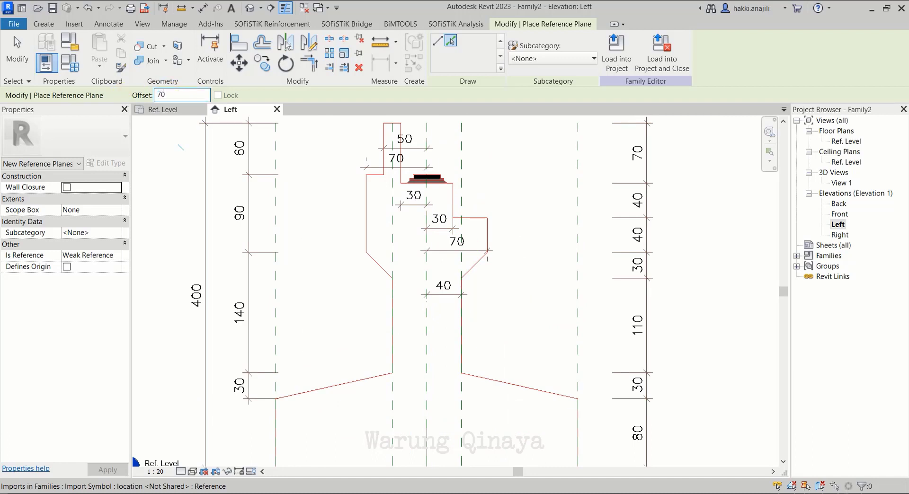
left_click(344, 241)
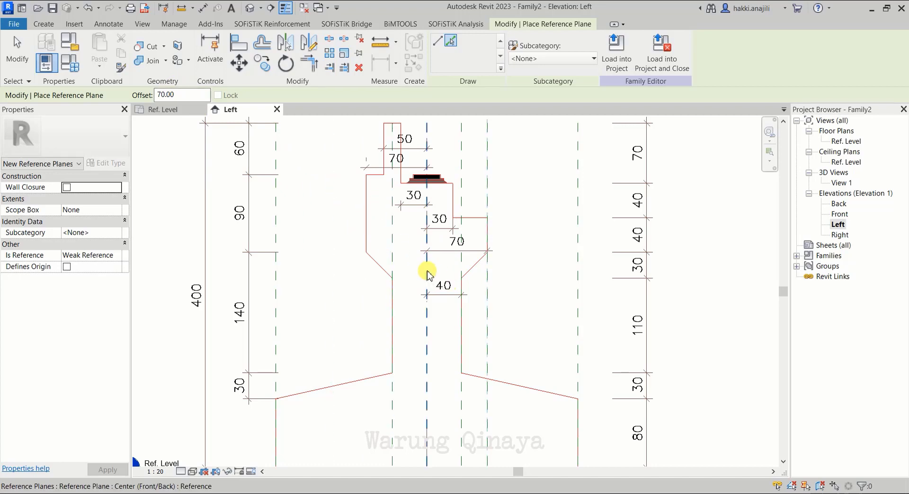
scroll(435, 208, "up", 2)
scroll(433, 222, "up", 1)
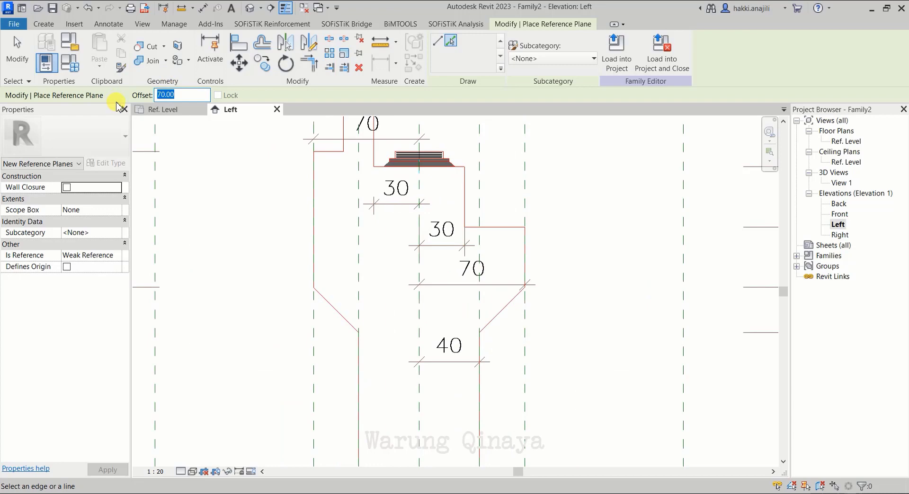
Set the reference plane offset to 30.00 for the next plane
type("3")
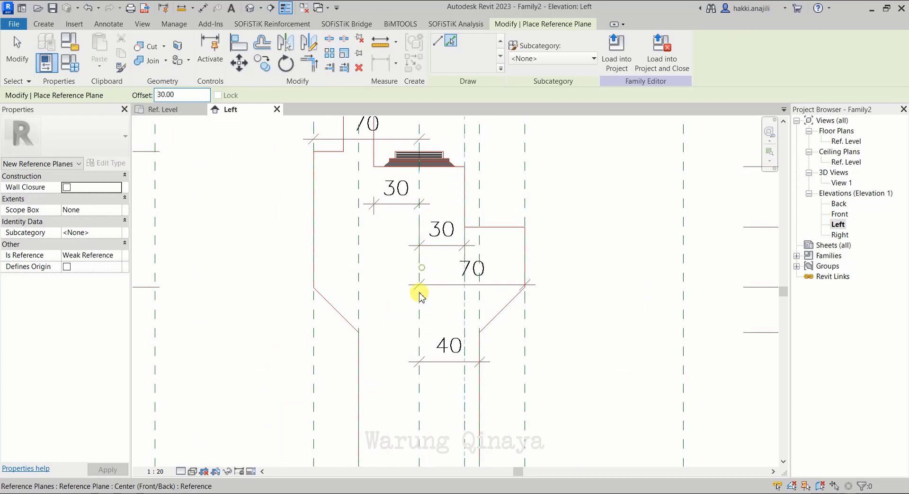
scroll(419, 294, "down", 2)
scroll(403, 303, "down", 1)
scroll(415, 244, "up", 3)
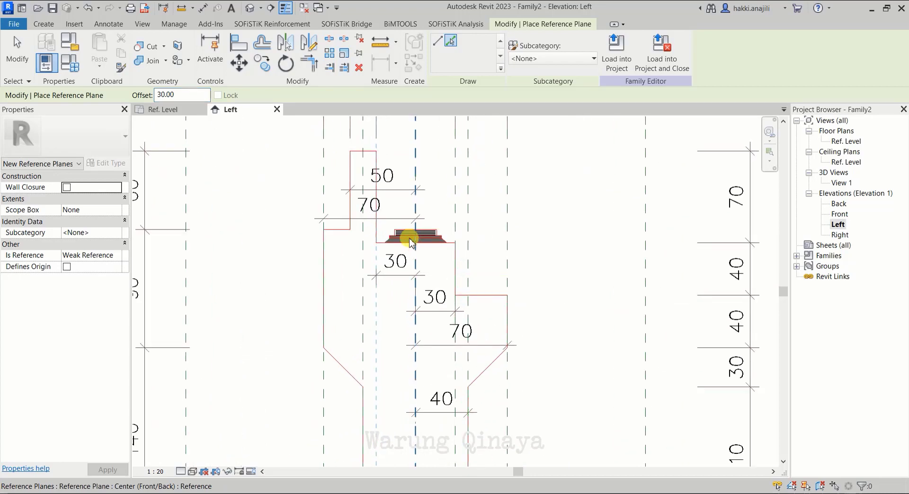
scroll(411, 242, "down", 1)
scroll(413, 275, "up", 1)
scroll(414, 256, "down", 2)
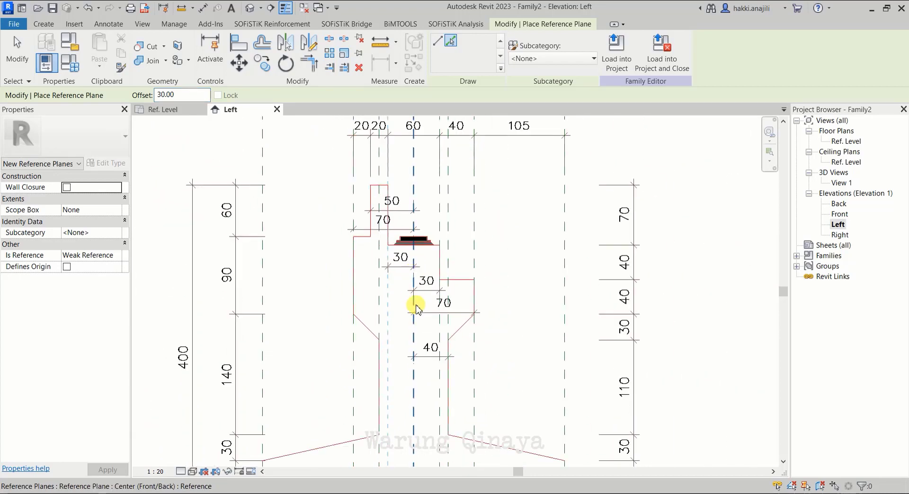
scroll(419, 284, "up", 1)
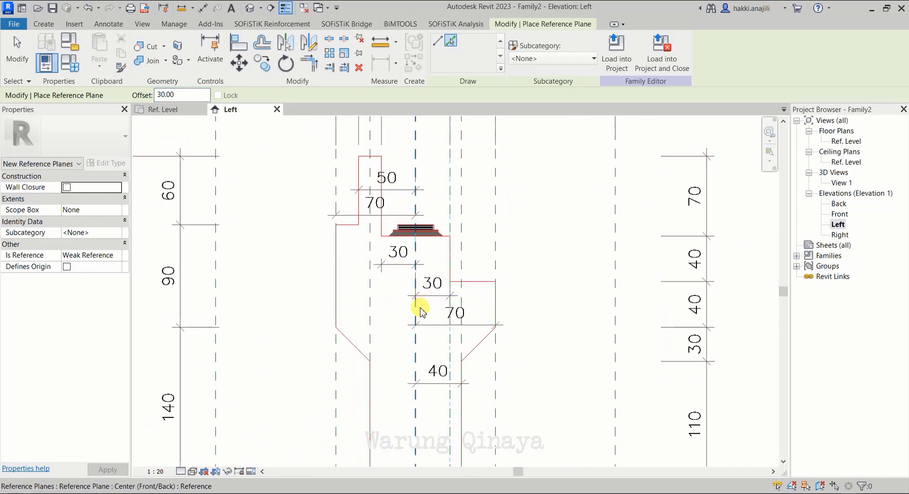
scroll(431, 195, "down", 2)
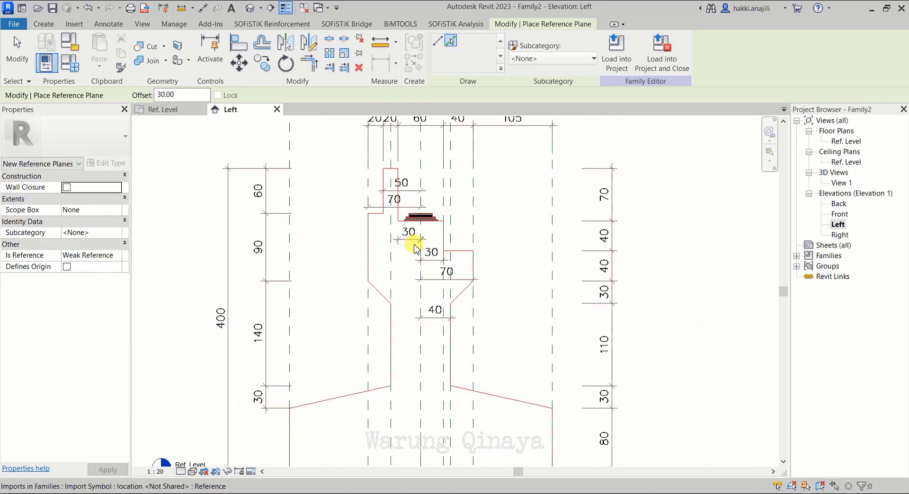
scroll(416, 208, "down", 2)
scroll(421, 246, "up", 2)
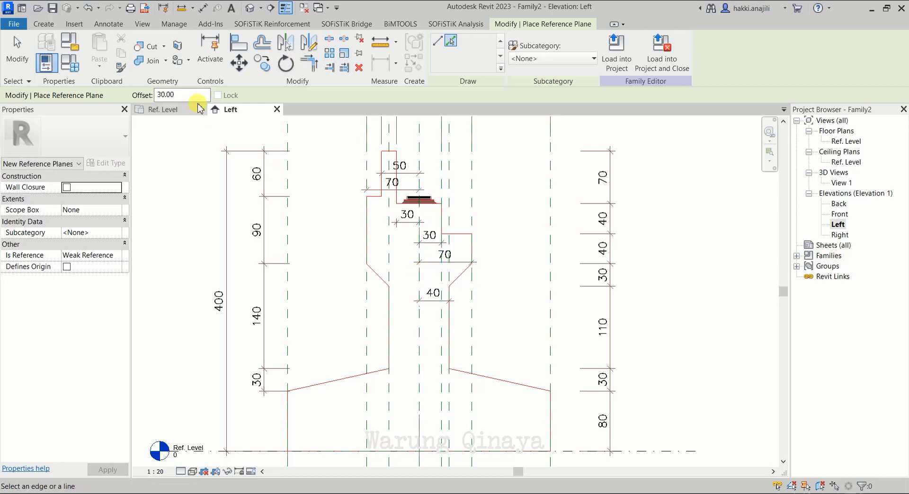
In the Left elevation, add horizontal reference planes at offsets 80 and 110
scroll(412, 195, "up", 2)
scroll(408, 315, "up", 1)
double_click(182, 95)
type("2")
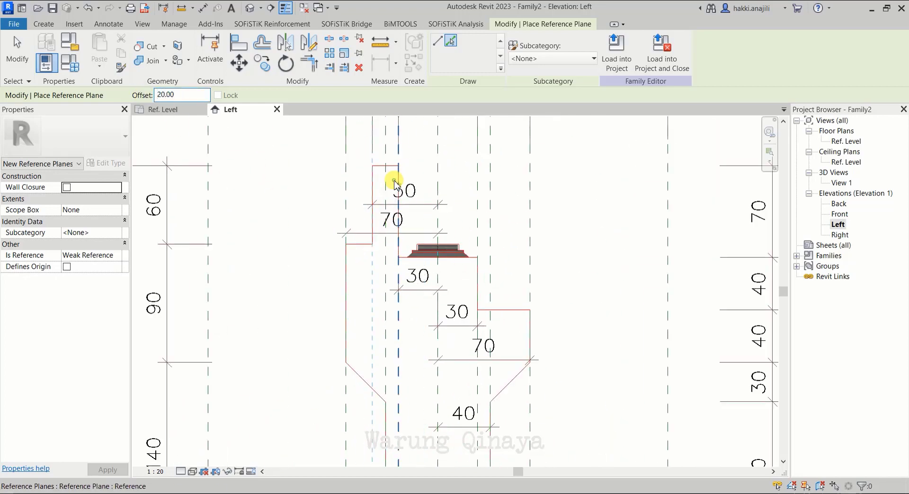
scroll(394, 182, "down", 3)
double_click(163, 94)
type("80")
scroll(442, 355, "up", 2)
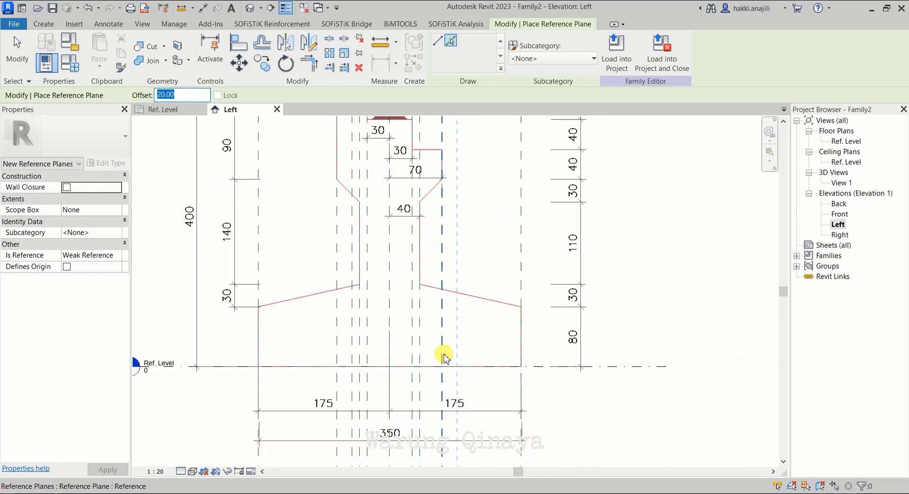
left_click(570, 368)
scroll(570, 367, "down", 2)
double_click(158, 94)
type("110")
left_click(470, 311)
Place one more reference plane at offset 70, then end the reference plane tool
scroll(441, 242, "down", 1)
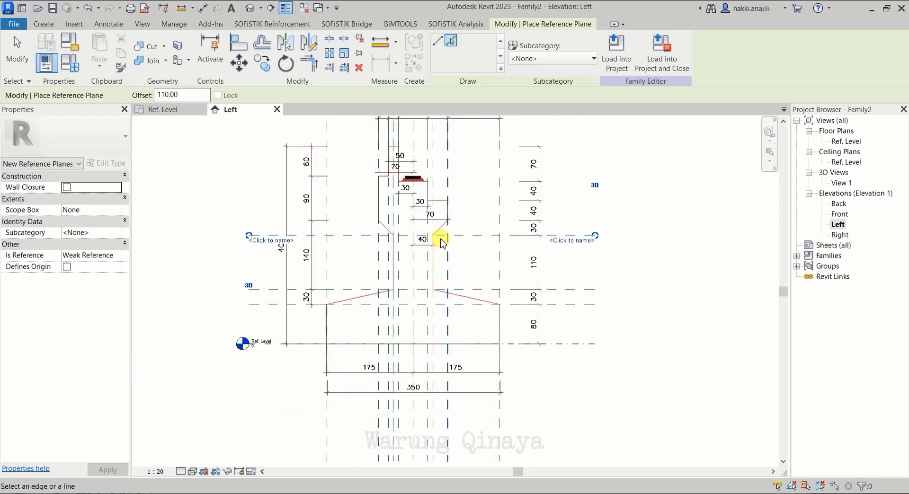
scroll(442, 243, "up", 2)
double_click(183, 95)
type("30")
scroll(472, 244, "down", 2)
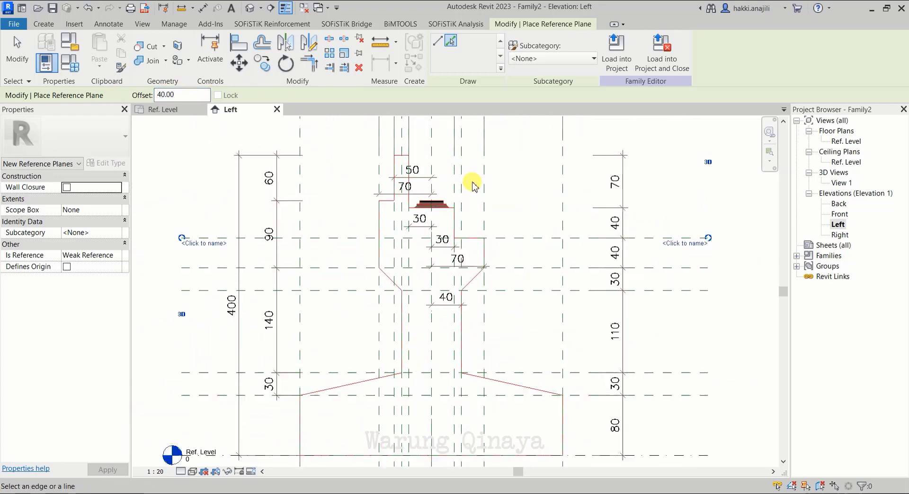
scroll(471, 183, "up", 1)
double_click(163, 95)
type("70")
left_click(511, 216)
double_click(163, 94)
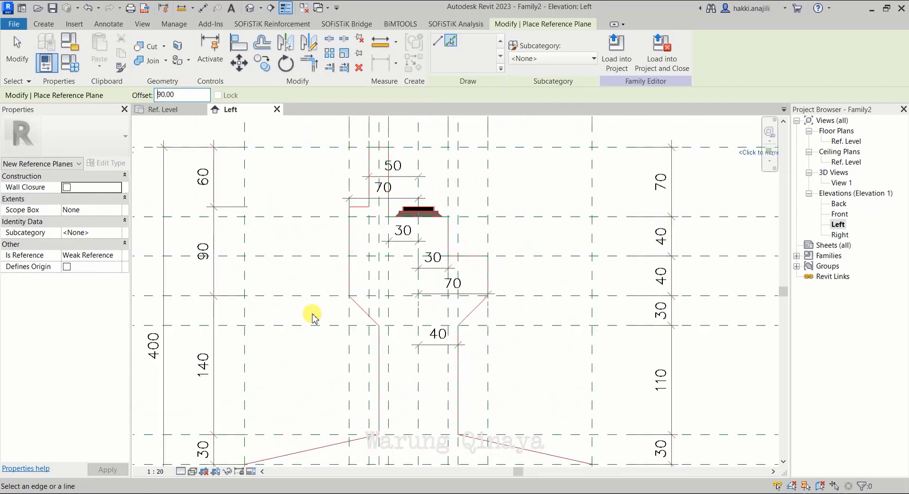
scroll(312, 318, "down", 2)
key("Escape")
key("Escape")
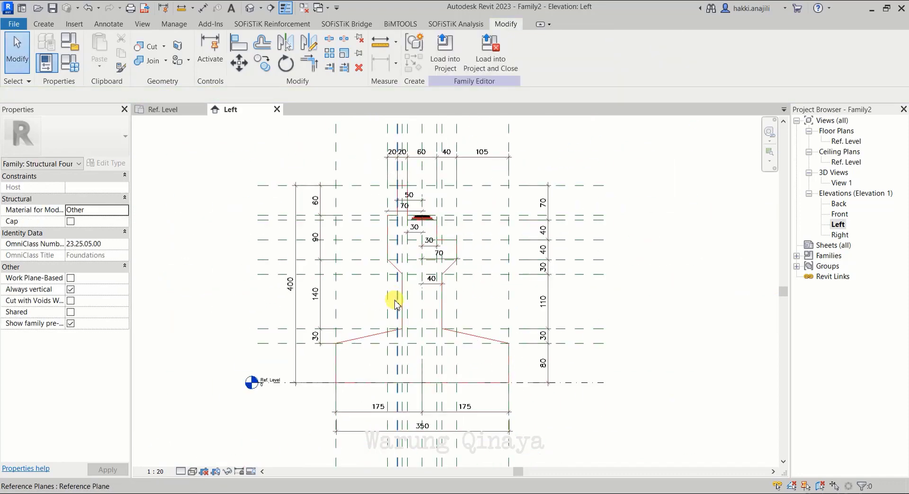
Start an Extrusion with its work plane set to Reference Plane : Center (Left/Right)
scroll(387, 286, "up", 1)
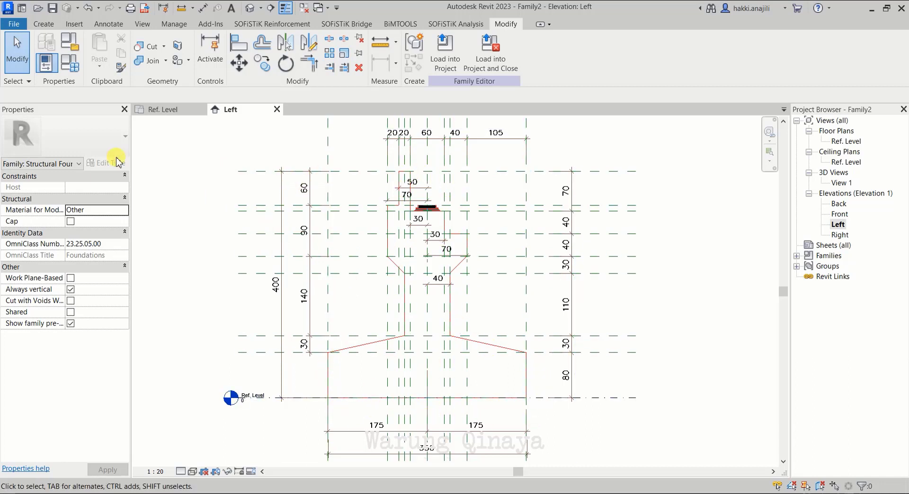
left_click(42, 24)
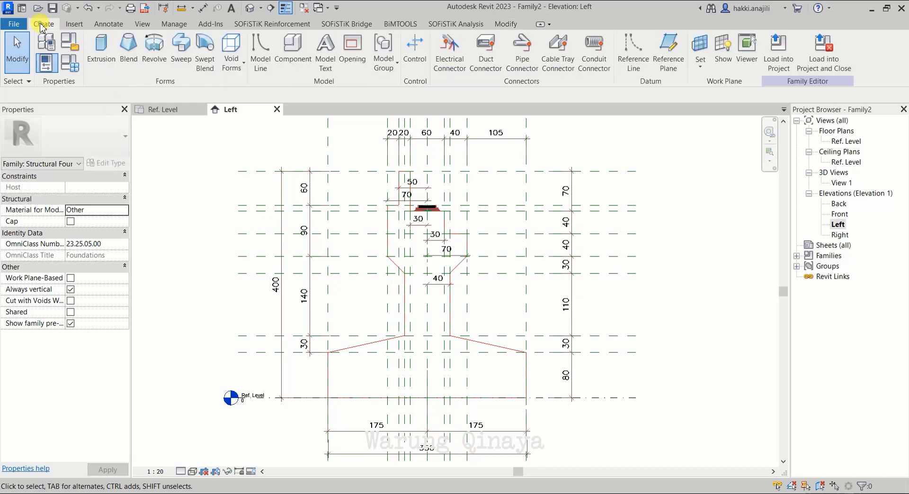
left_click(92, 66)
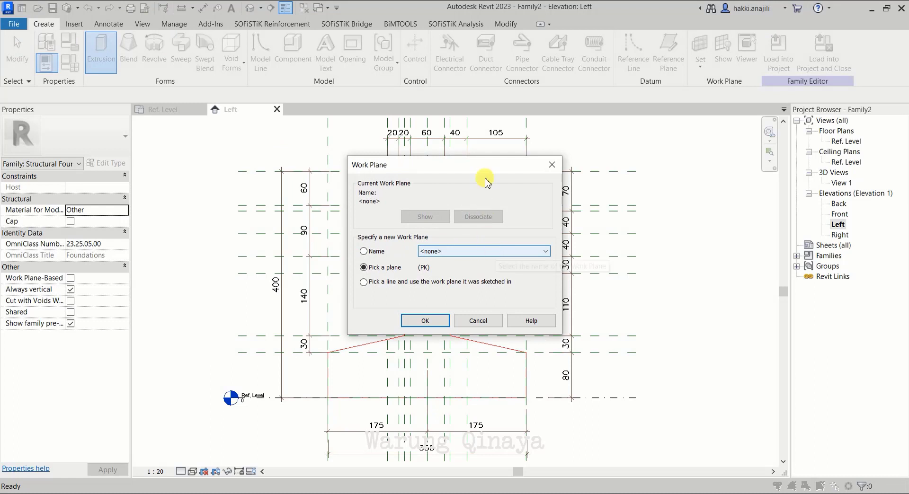
left_click_drag(359, 165, 225, 142)
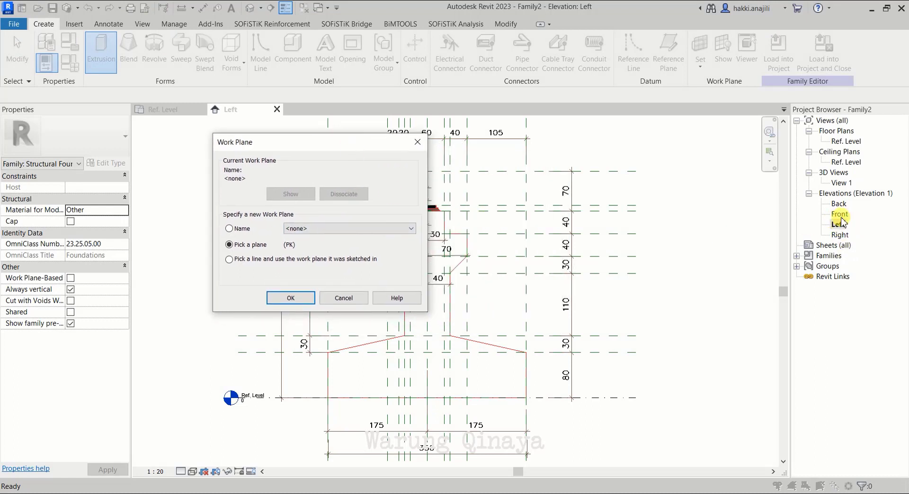
left_click(316, 232)
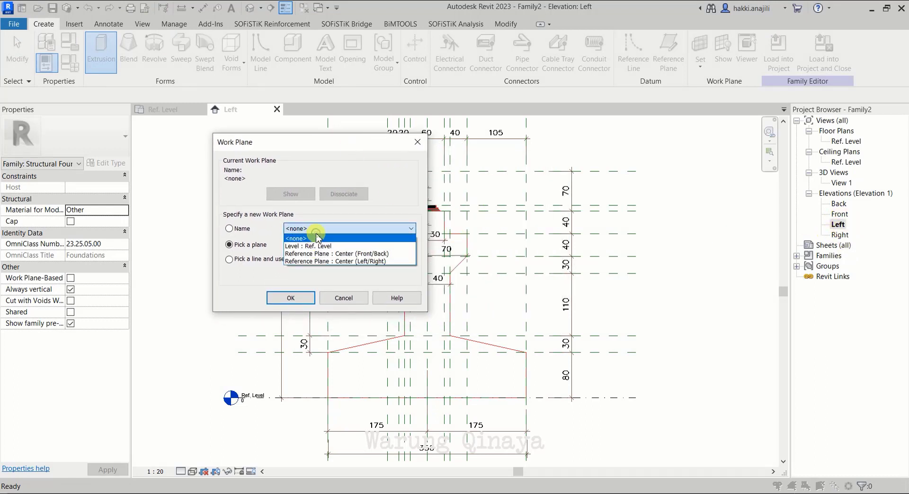
left_click(337, 262)
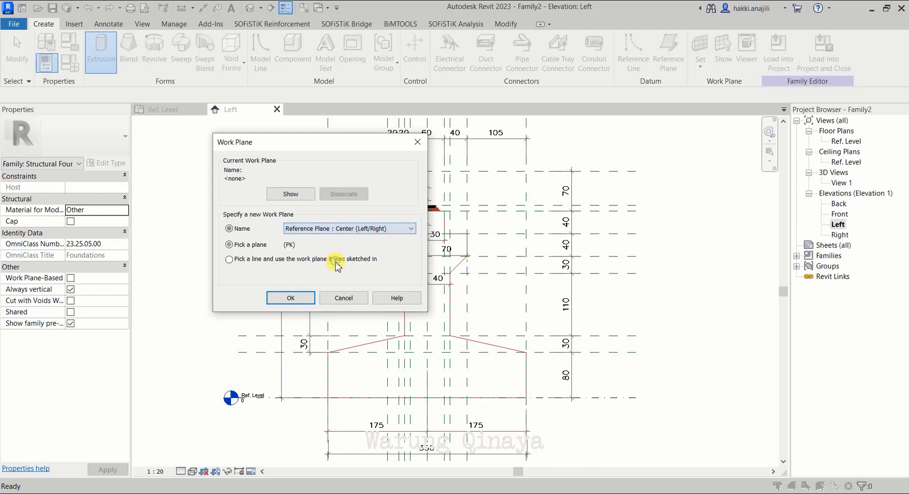
left_click(295, 299)
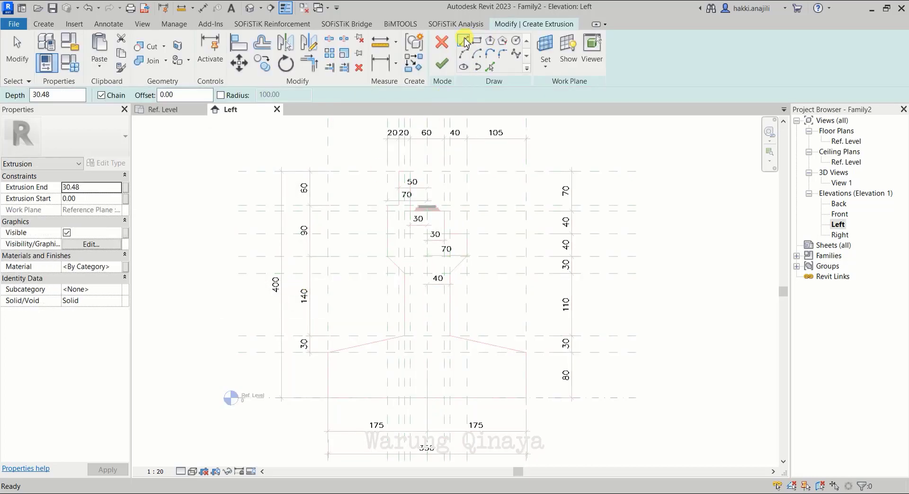
Sketch the profile's left side: footing corner, vertical side, sloped top, stem edge and chamfer
scroll(351, 425, "up", 2)
scroll(313, 398, "up", 2)
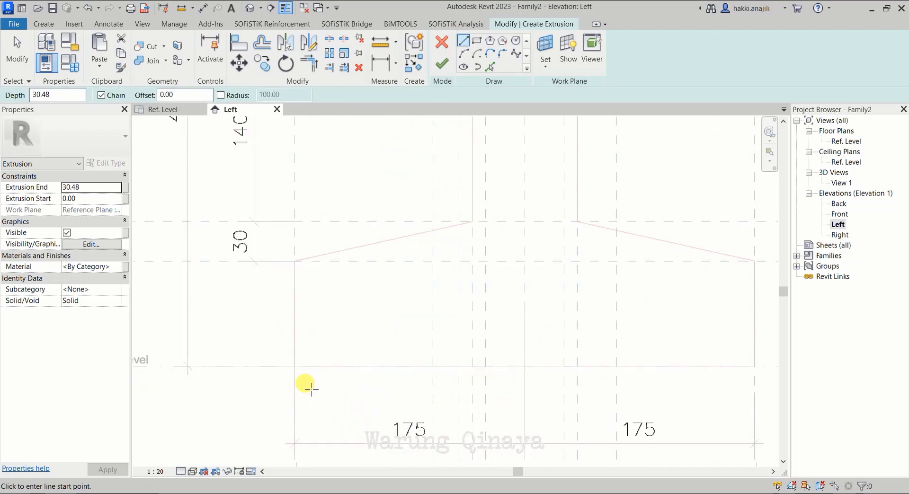
left_click(294, 366)
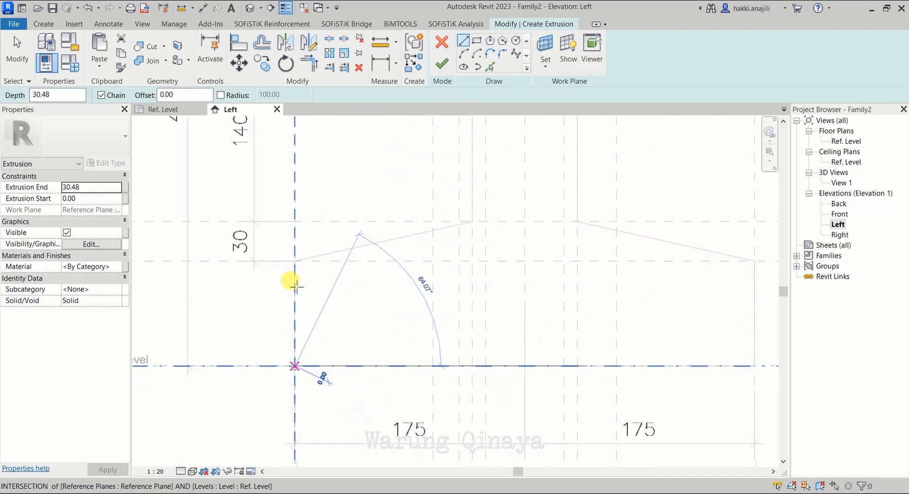
left_click(295, 261)
left_click(474, 220)
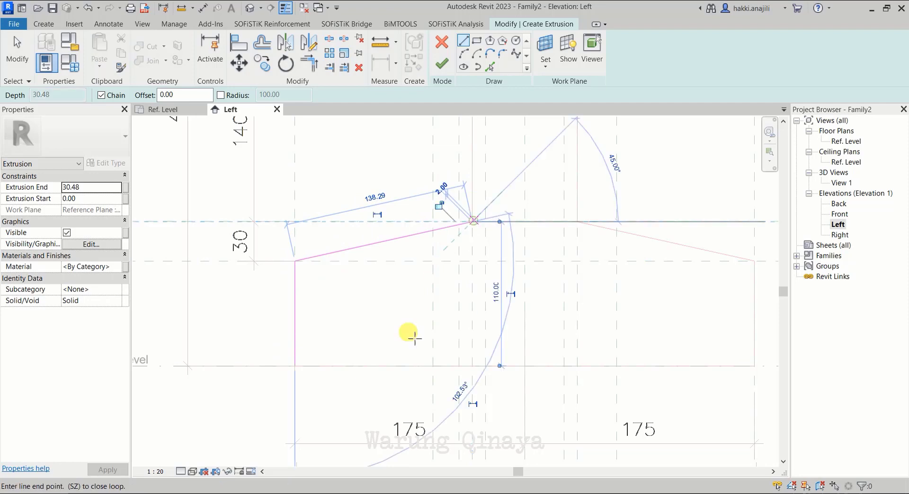
scroll(400, 360, "down", 2)
scroll(443, 198, "up", 1)
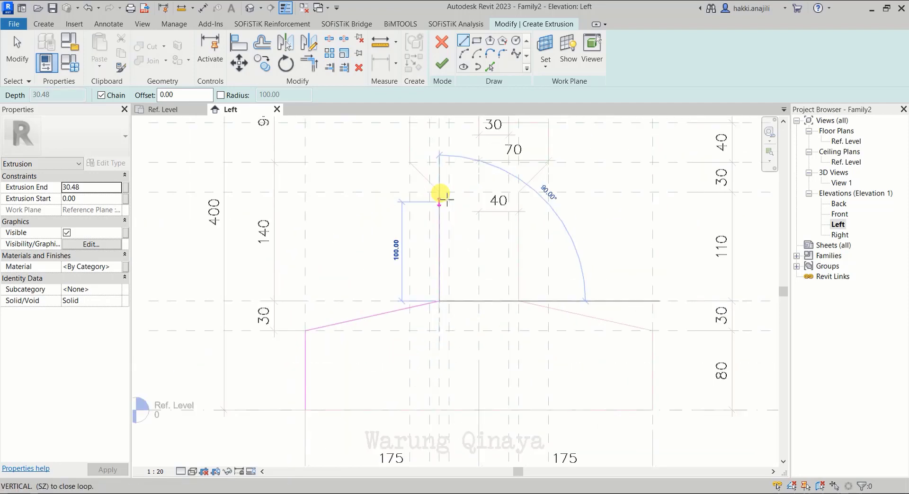
left_click(439, 193)
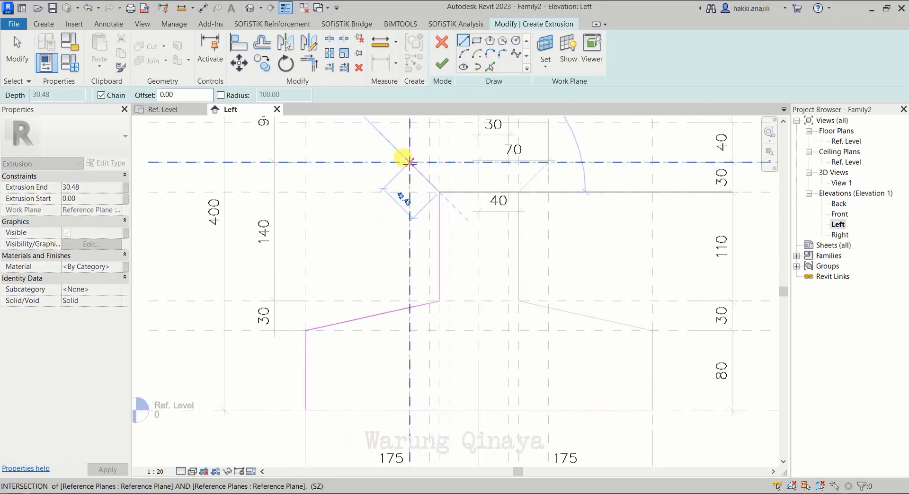
left_click(410, 162)
Draw the stem up to its 20-wide top, the 60-long bearing seat ledge and the step
scroll(390, 340, "down", 2)
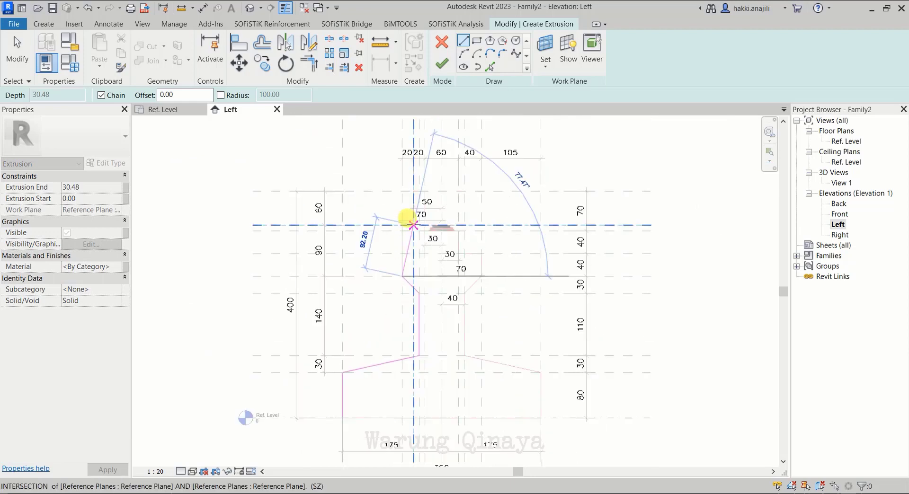
scroll(413, 225, "up", 2)
scroll(403, 226, "up", 1)
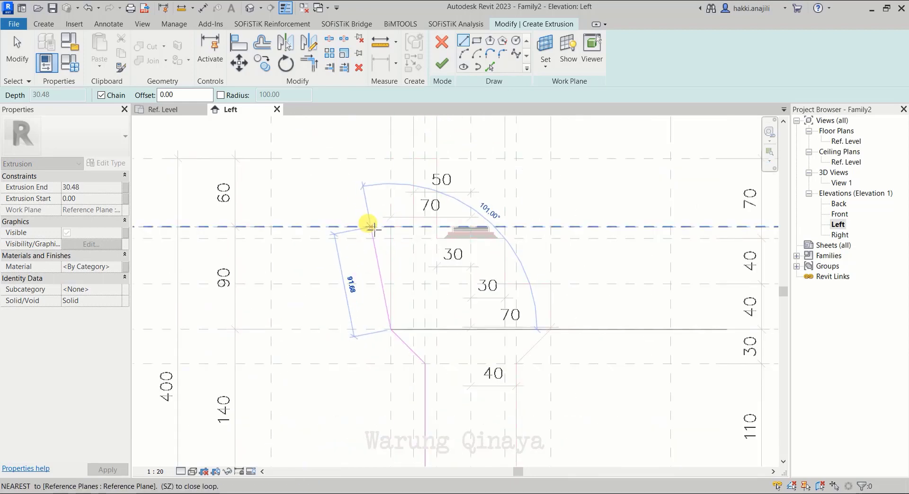
left_click(391, 227)
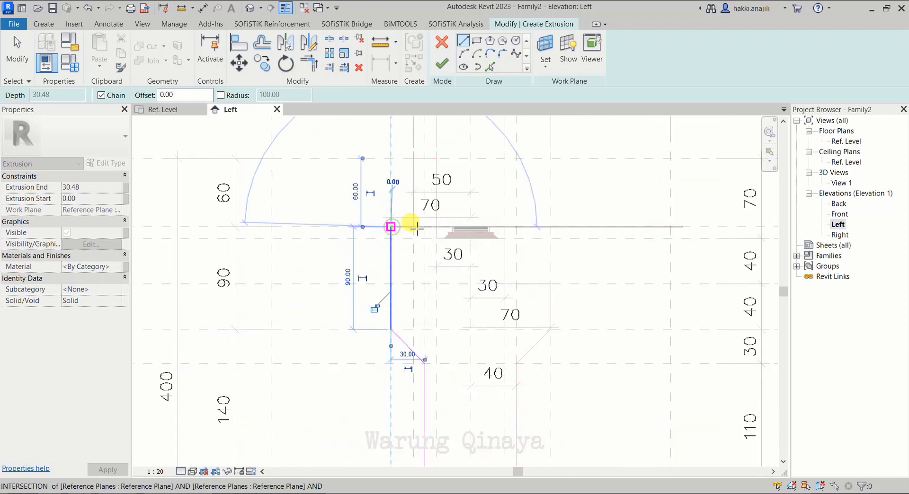
left_click(413, 158)
left_click(436, 158)
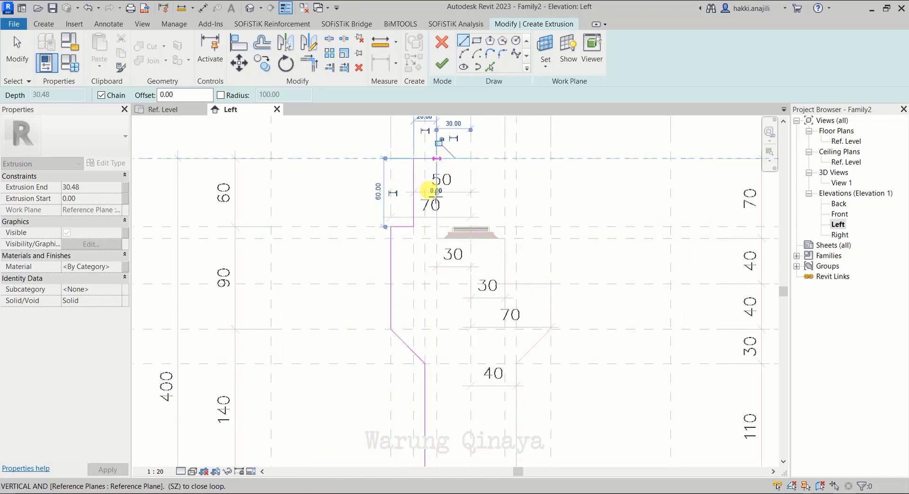
left_click(436, 237)
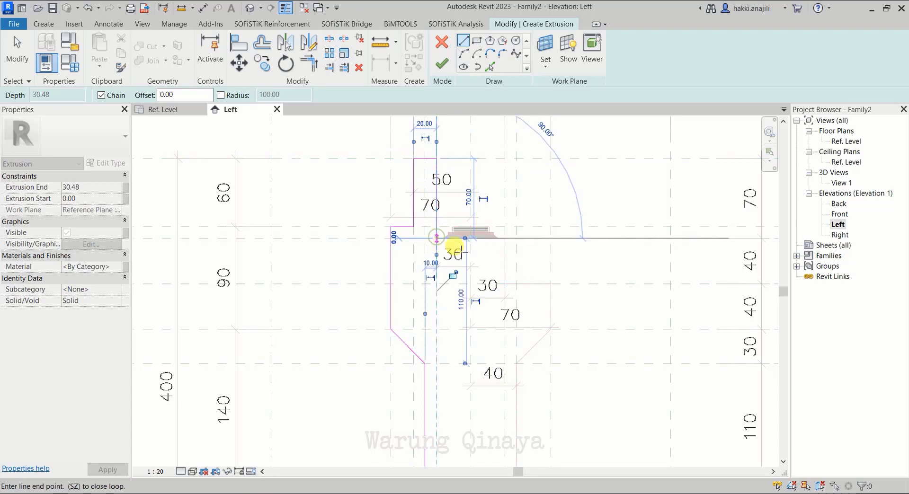
left_click(505, 238)
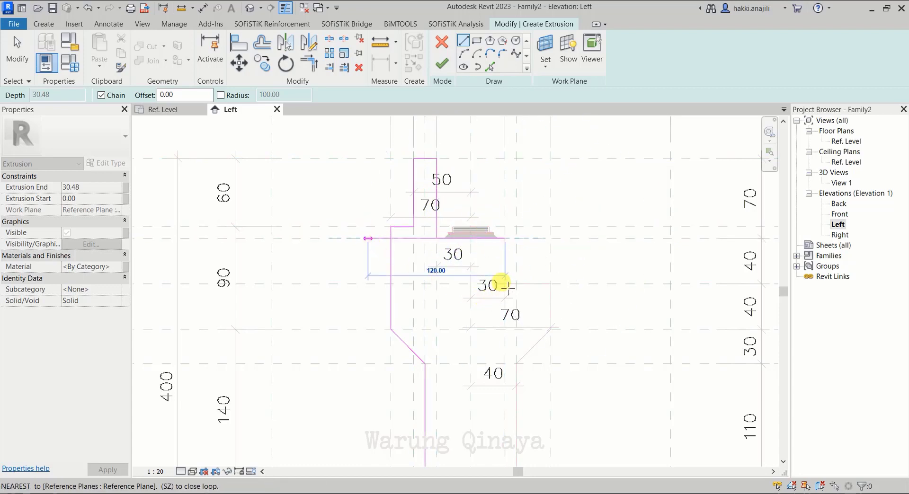
scroll(506, 286, "down", 1)
scroll(483, 270, "up", 1)
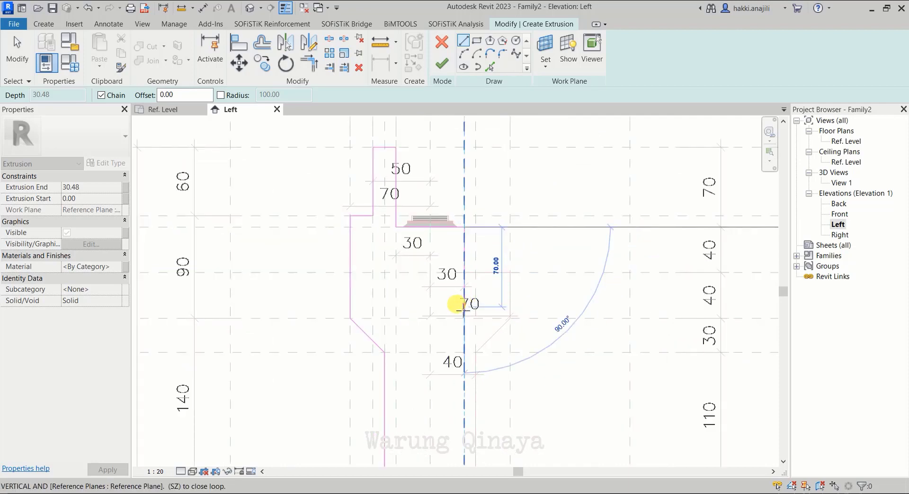
left_click(464, 273)
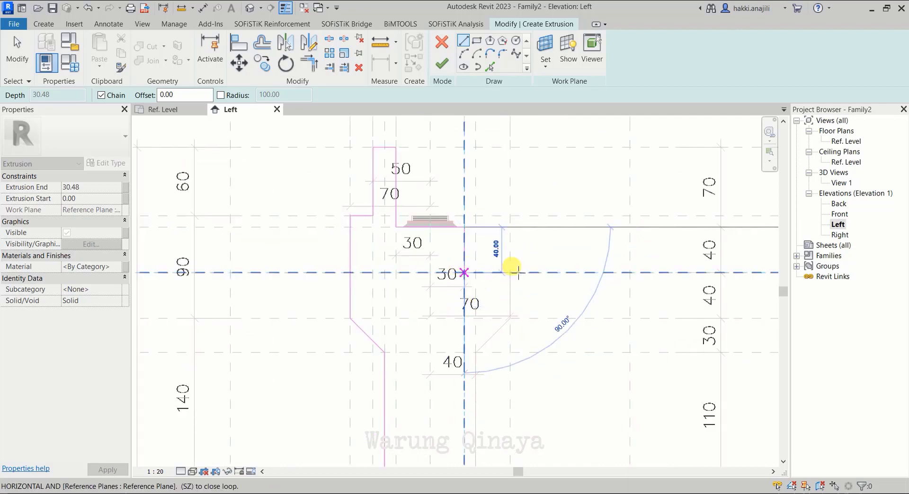
left_click(510, 273)
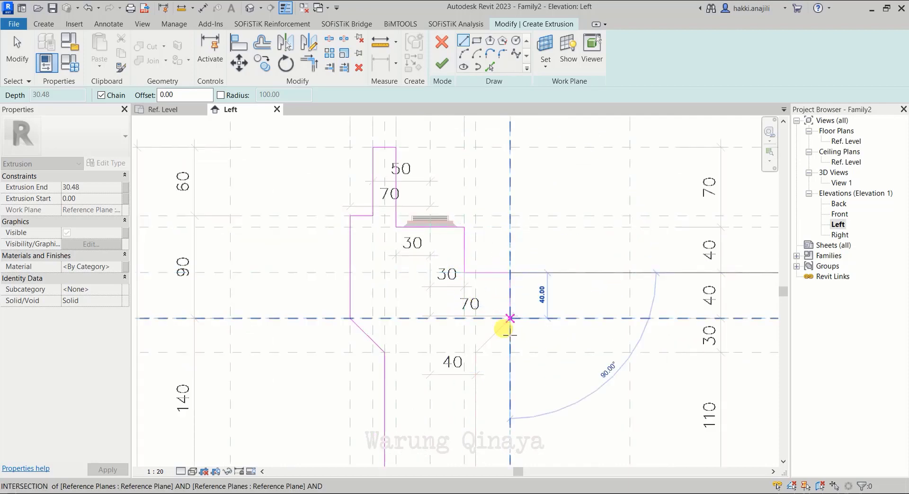
Complete the right side's vertical, diagonal and sloped footing edges, closing along the footing bottom
scroll(509, 335, "up", 1)
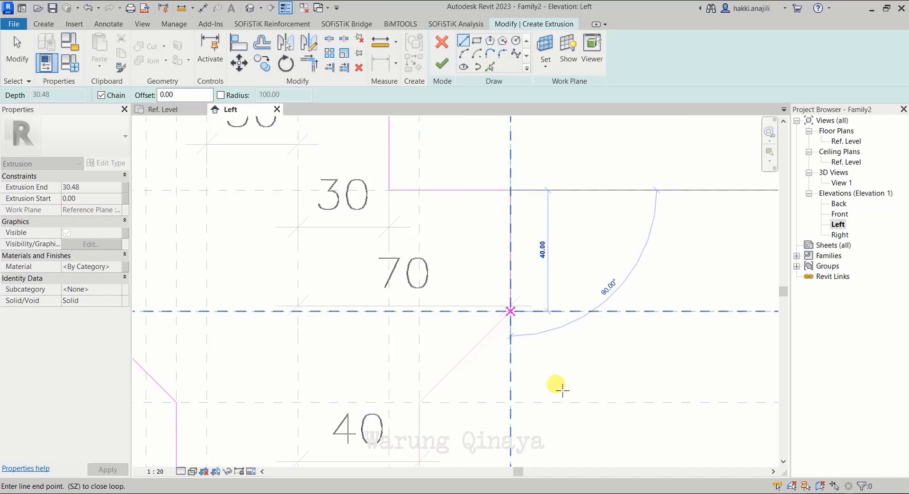
scroll(511, 312, "up", 2)
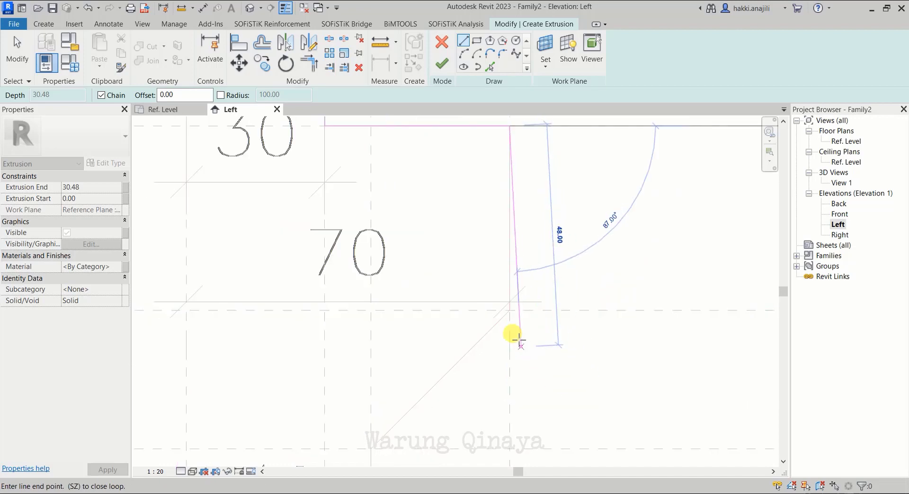
left_click(510, 311)
scroll(500, 247, "down", 2)
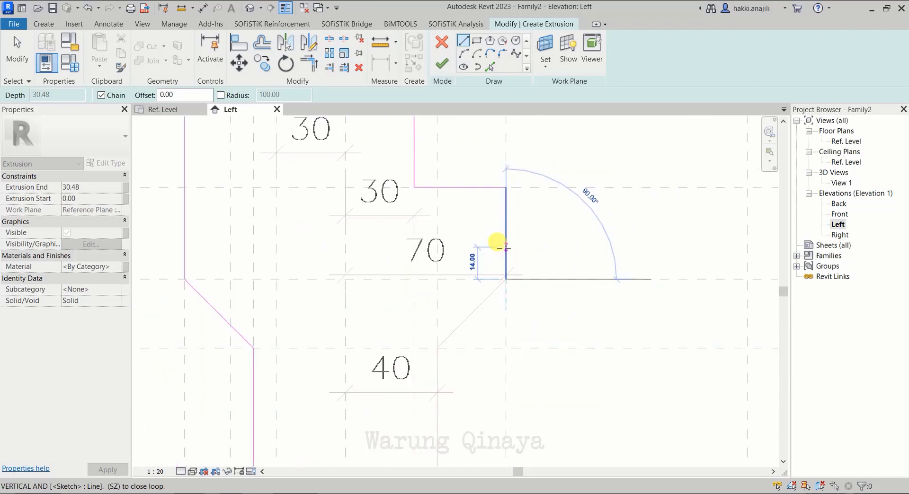
left_click(440, 349)
scroll(451, 260, "down", 3)
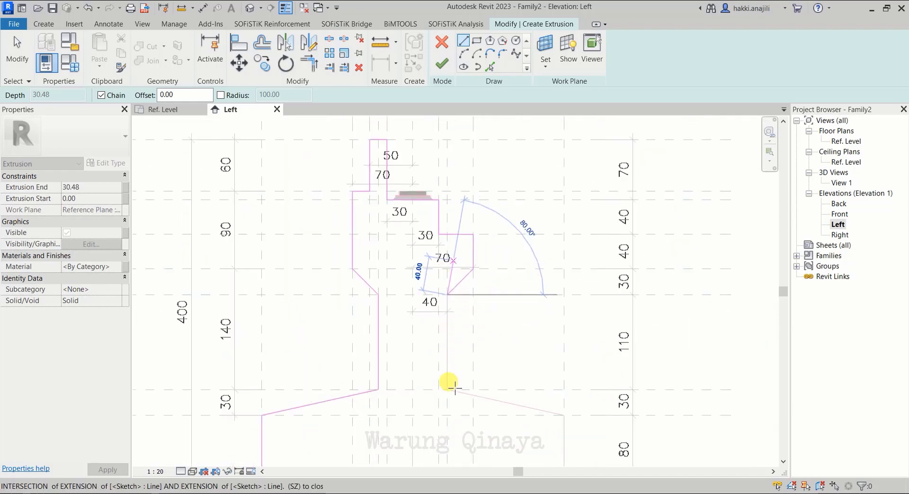
scroll(455, 388, "up", 1)
left_click(578, 420)
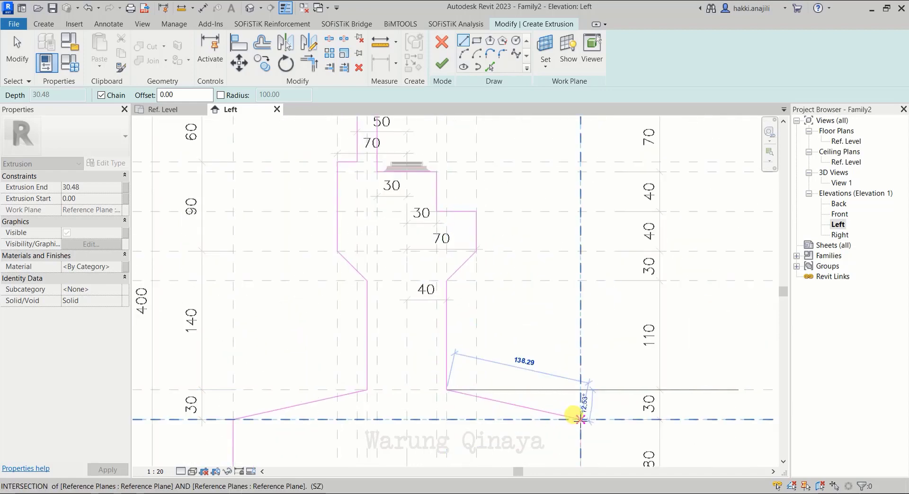
scroll(544, 217, "down", 3)
scroll(550, 314, "up", 1)
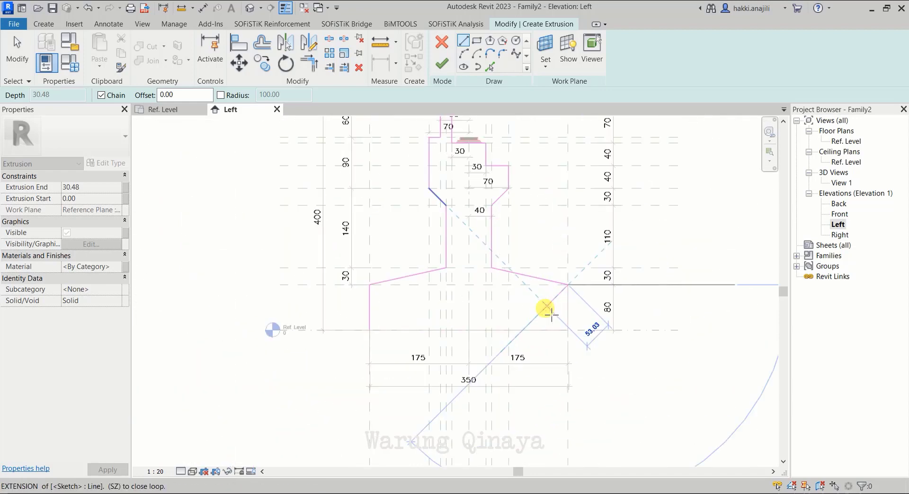
scroll(602, 309, "up", 1)
left_click(577, 338)
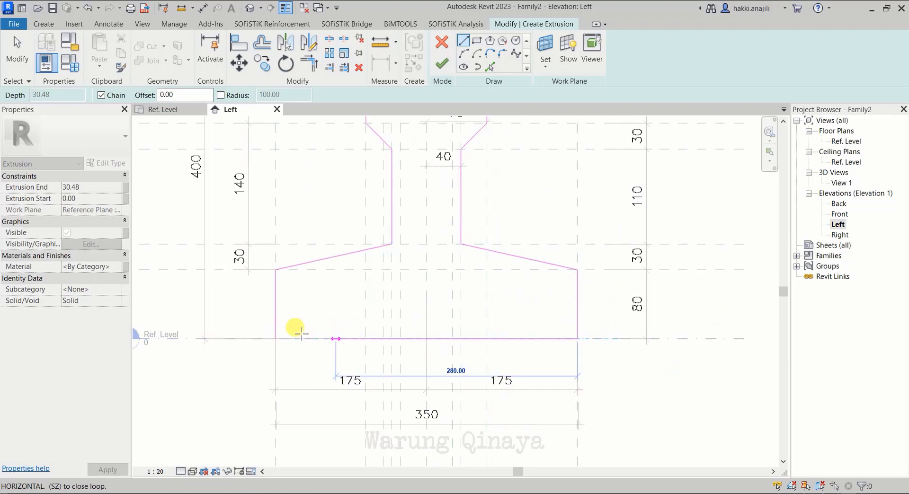
left_click(275, 338)
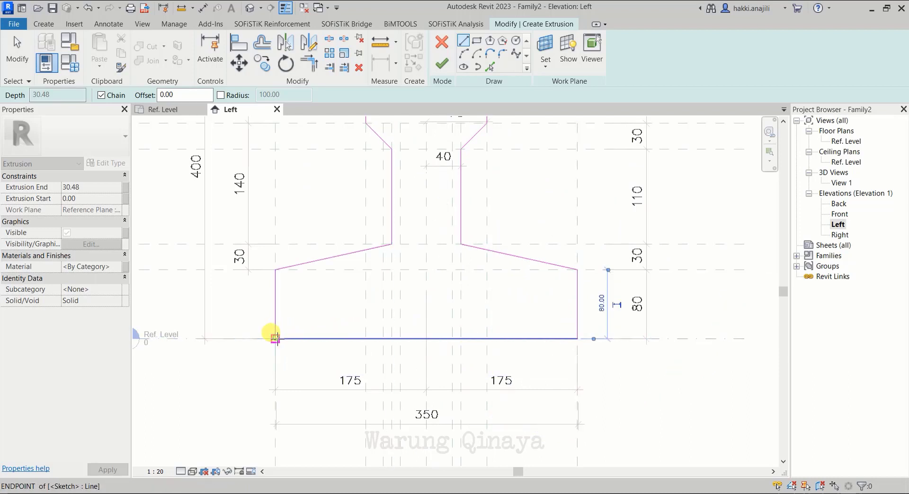
Finish the sketch to create the solid extrusion and clear the selection
left_click(441, 70)
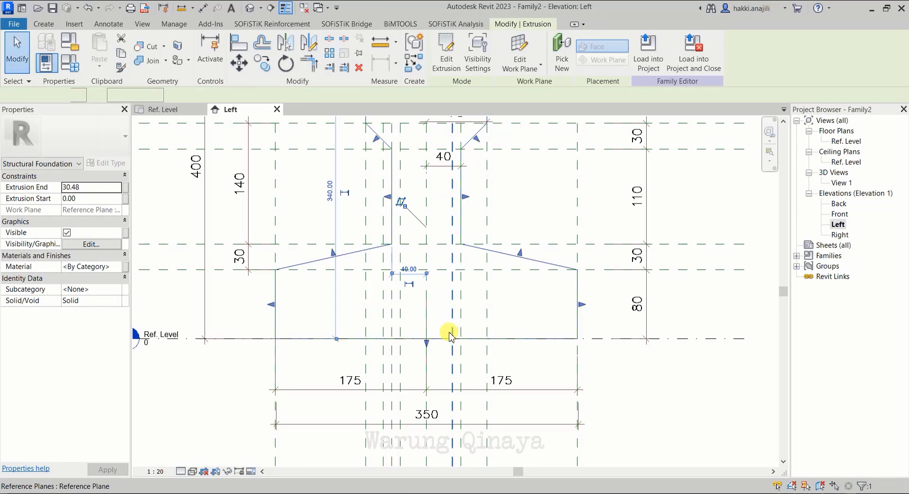
scroll(450, 337, "down", 2)
scroll(442, 349, "down", 2)
key("Escape")
scroll(442, 312, "up", 4)
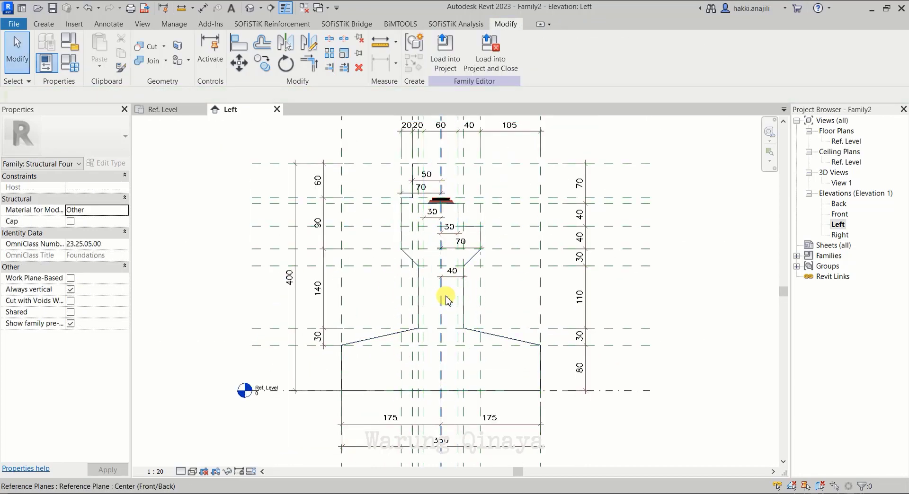
scroll(432, 305, "down", 2)
scroll(442, 273, "up", 1)
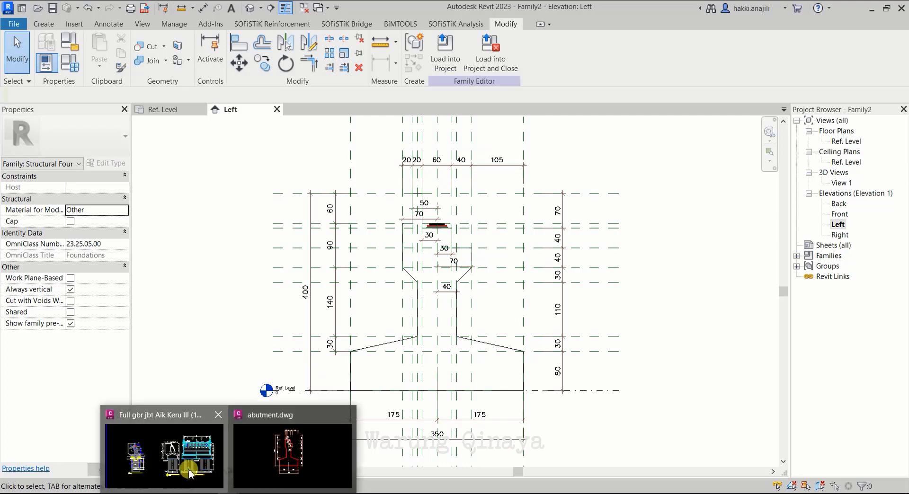
left_click(161, 436)
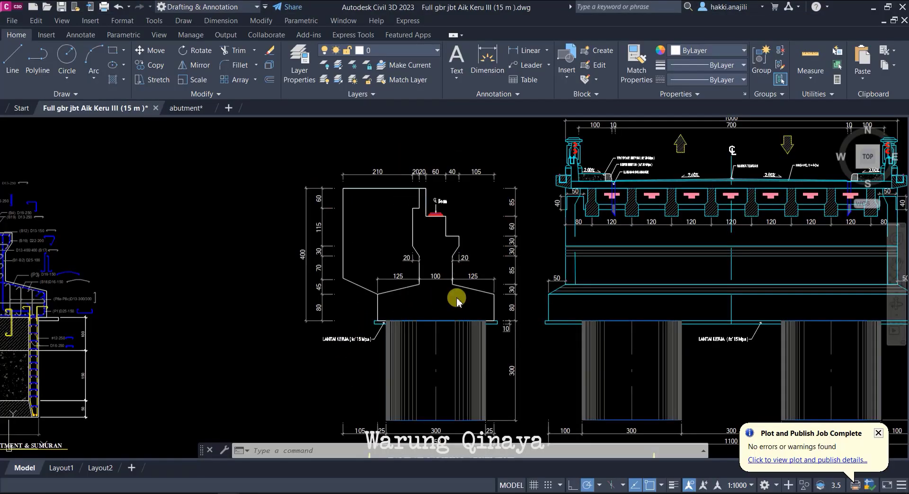
scroll(468, 265, "down", 2)
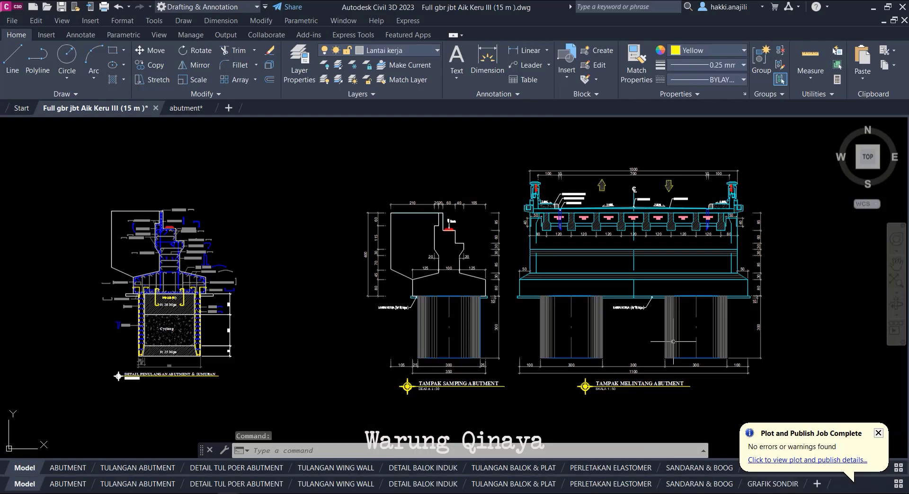
scroll(654, 347, "up", 2)
scroll(627, 394, "up", 4)
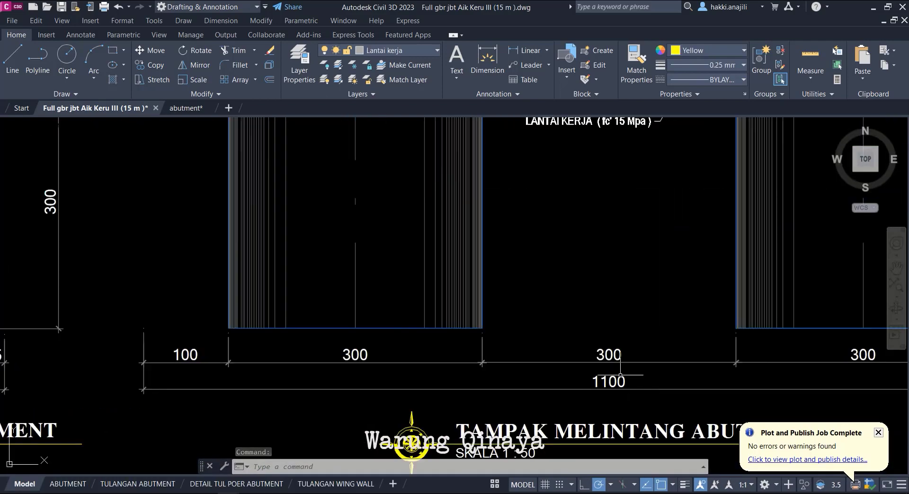
scroll(588, 380, "down", 4)
scroll(473, 363, "down", 1)
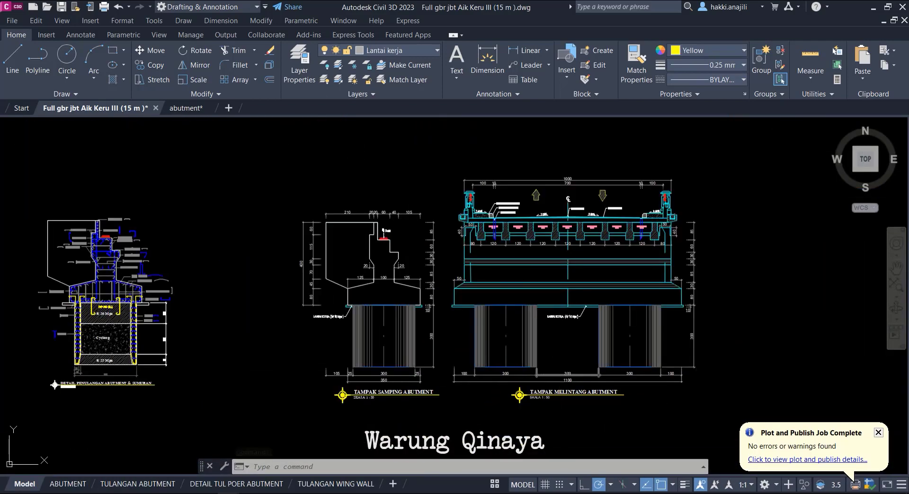
scroll(457, 363, "up", 2)
middle_click_drag(457, 362, 578, 344)
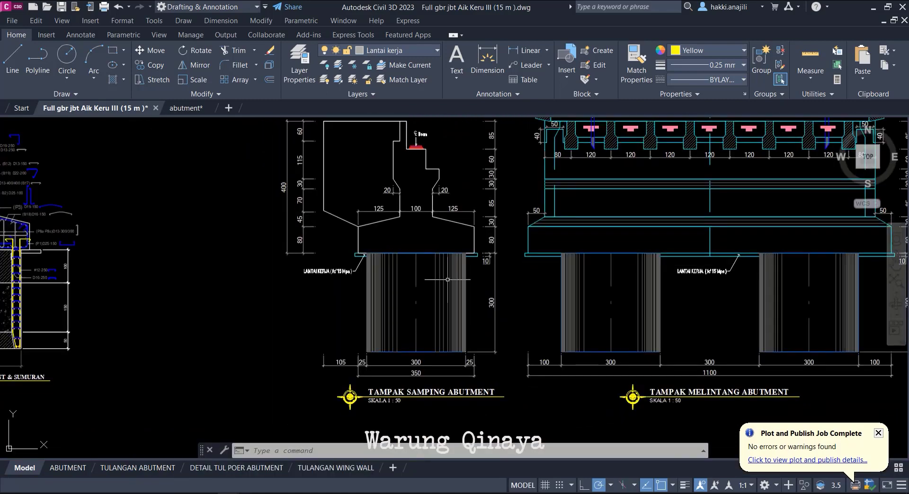
scroll(409, 220, "up", 3)
scroll(409, 221, "up", 2)
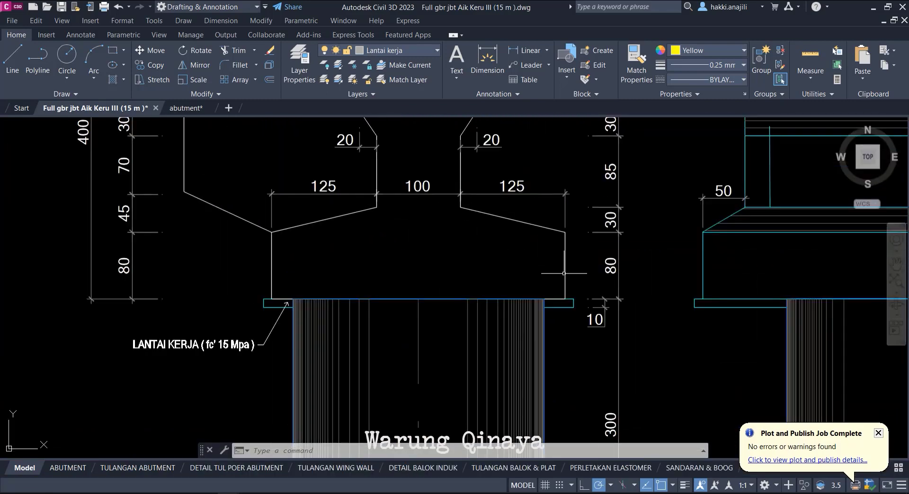
scroll(473, 266, "down", 6)
scroll(452, 352, "up", 2)
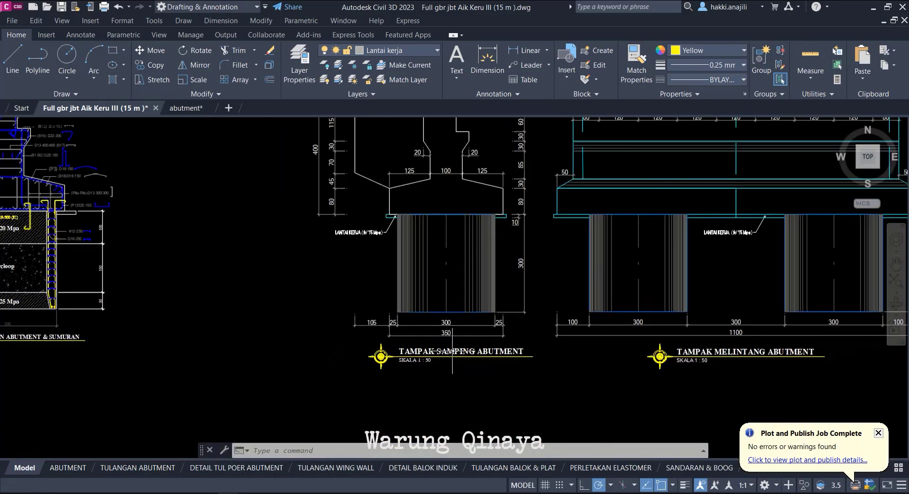
scroll(452, 351, "up", 3)
scroll(427, 348, "down", 4)
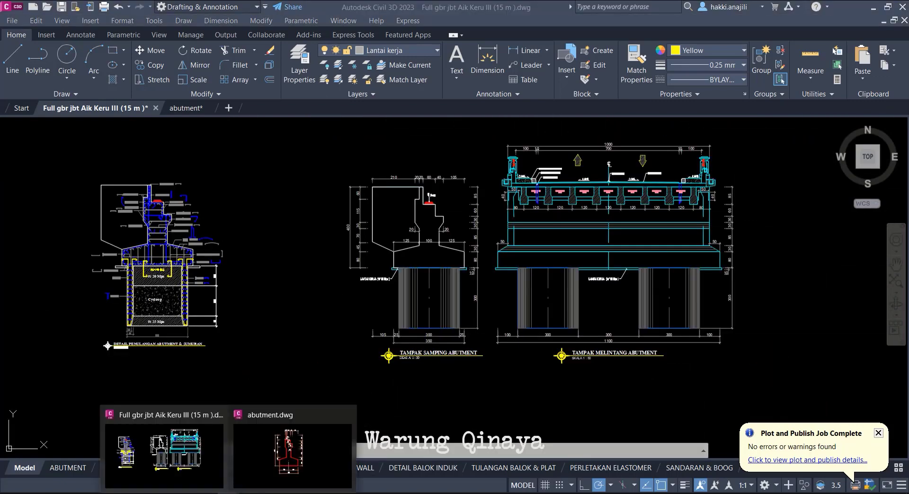
left_click(206, 493)
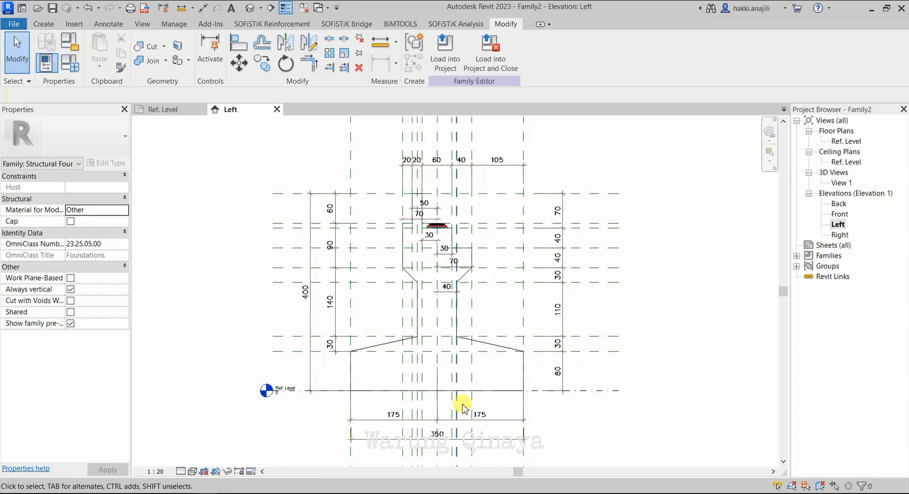
In Family Types, enter Length 1100 and Width 350 and confirm
left_click(74, 71)
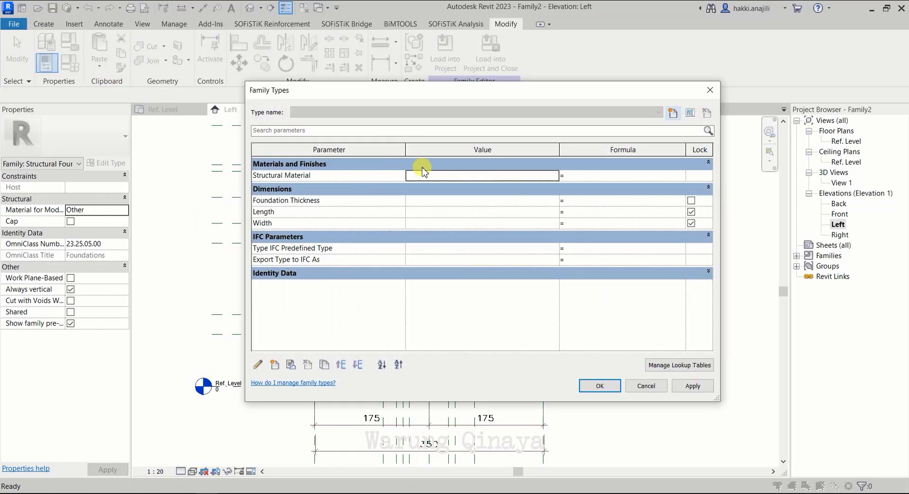
left_click(285, 214)
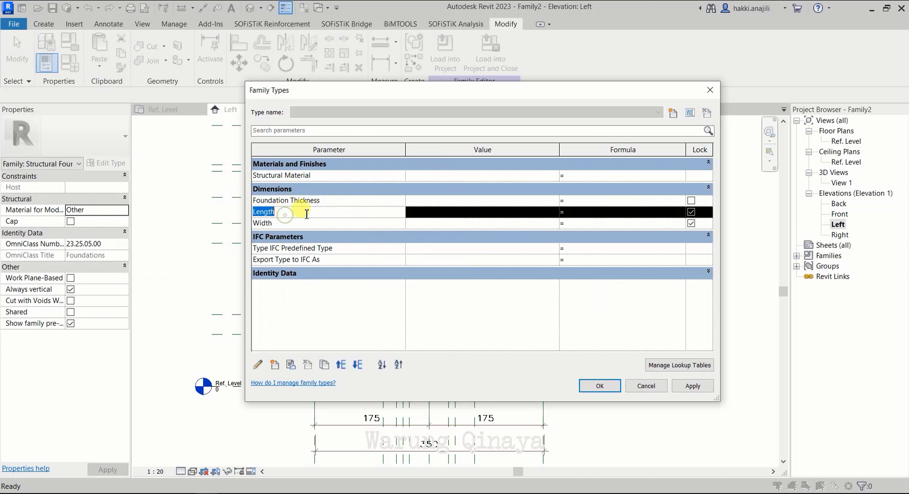
left_click(500, 214)
type("350")
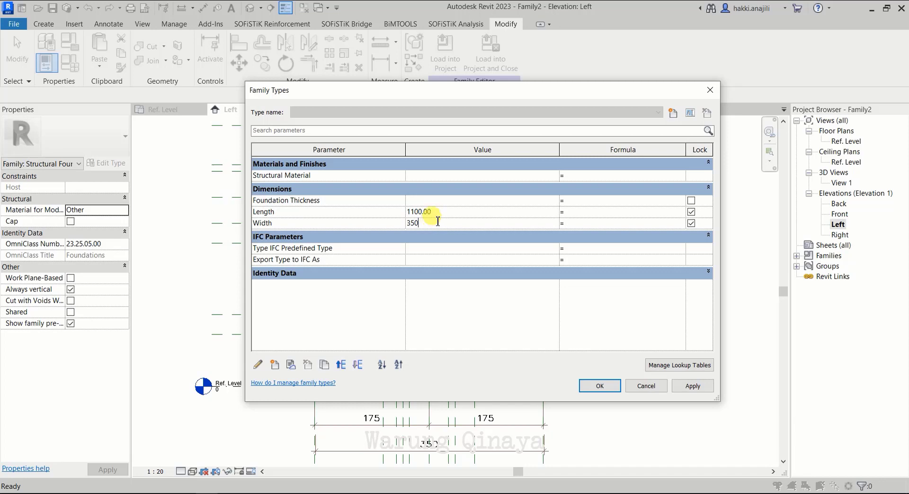
left_click_drag(441, 214, 406, 232)
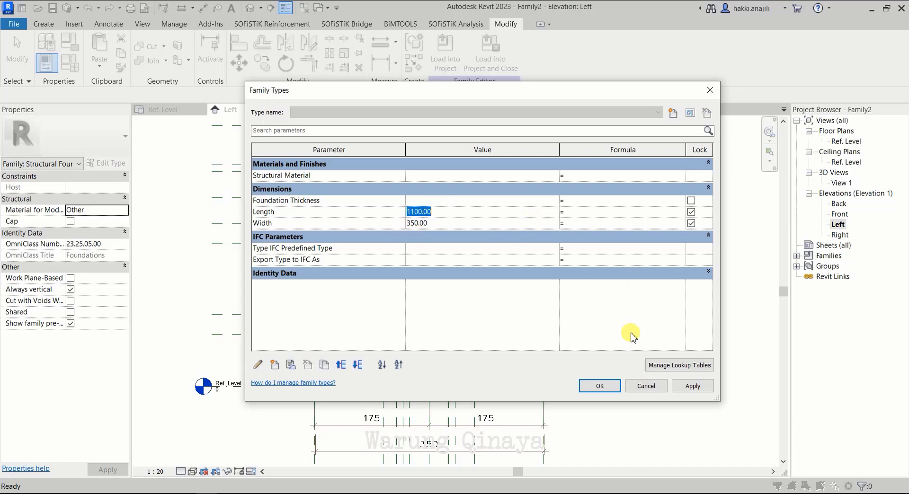
left_click(609, 387)
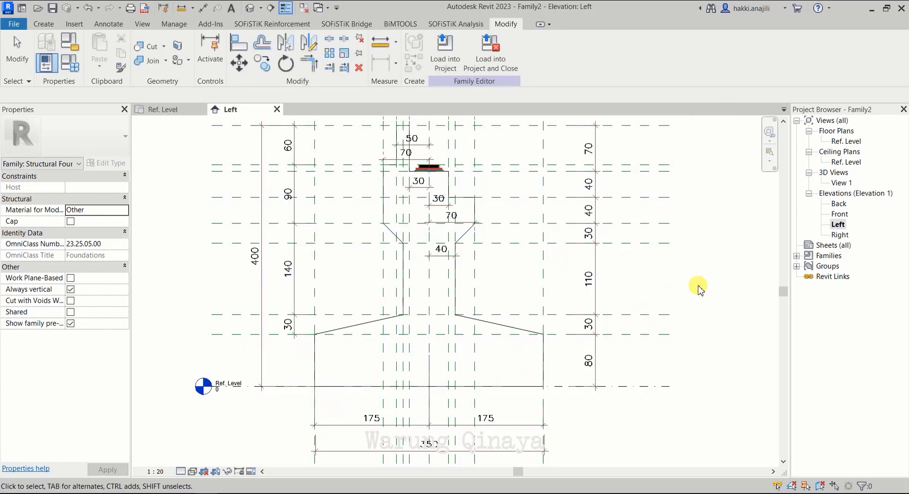
Open the default 3D view of the foundation family
scroll(426, 315, "down", 1)
scroll(375, 253, "down", 1)
scroll(369, 257, "down", 1)
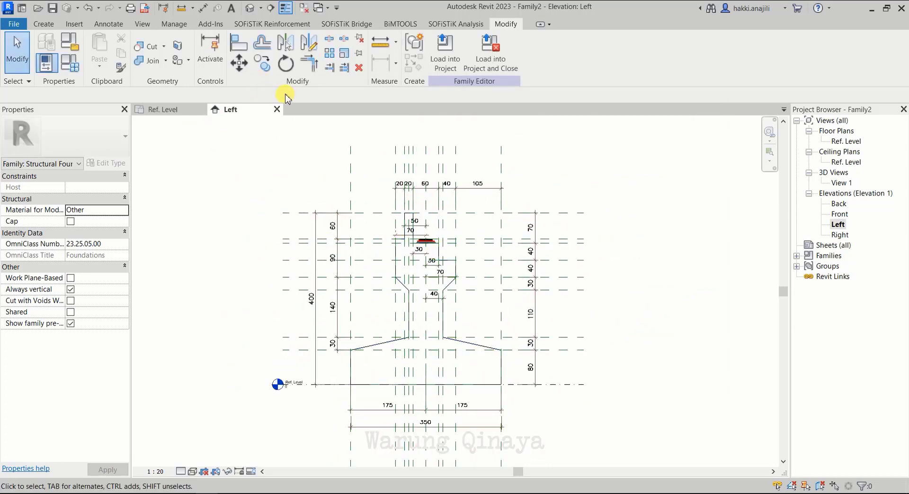
left_click(250, 11)
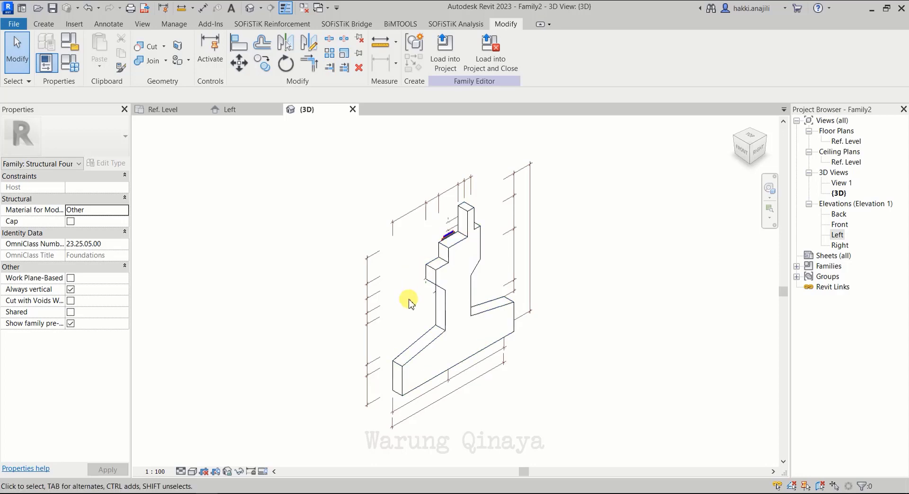
middle_click_drag(408, 304, 395, 302)
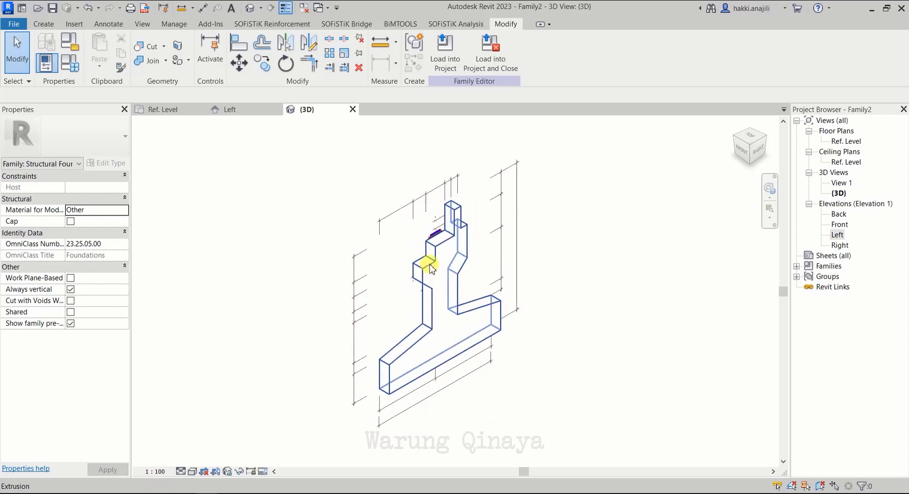
Set the abutment extrusion's Extrusion End to 1100 and apply it
left_click(430, 266)
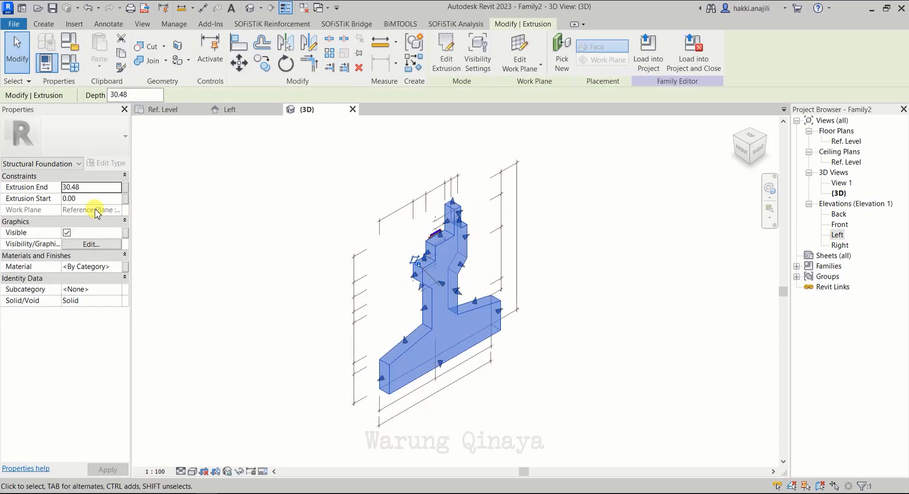
left_click(84, 199)
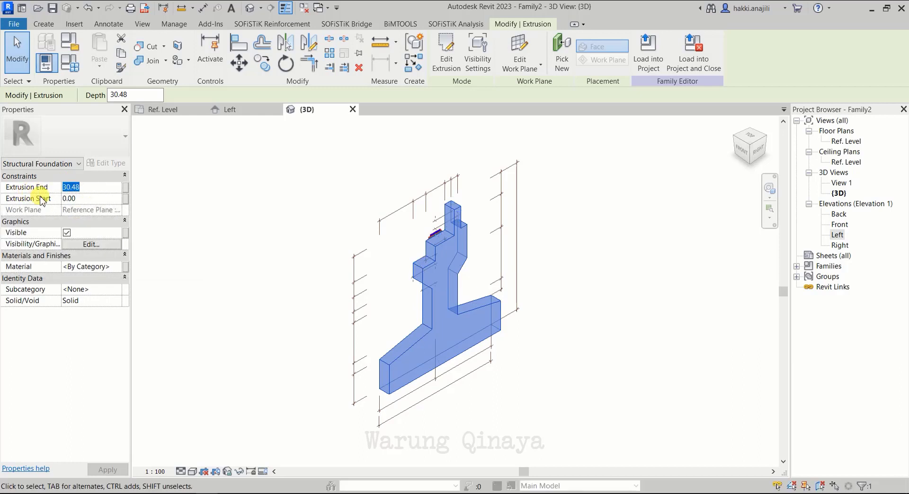
type("1100.00")
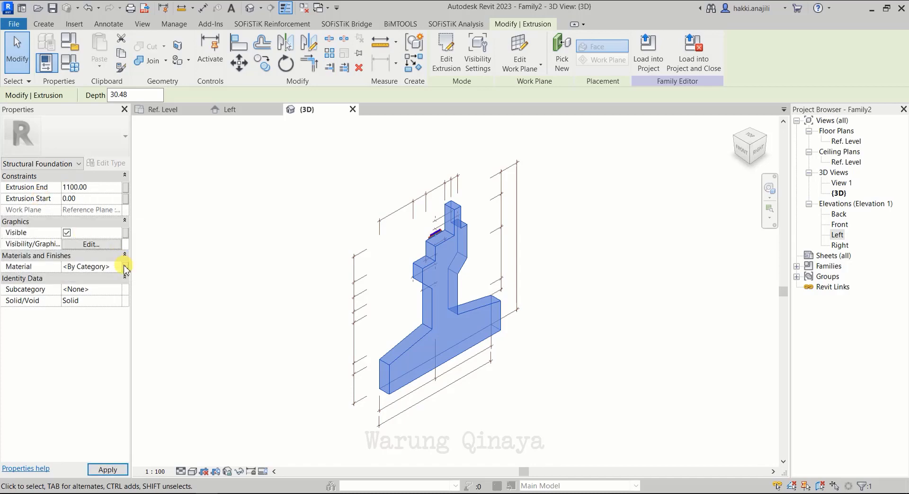
left_click(315, 254)
scroll(339, 298, "down", 3)
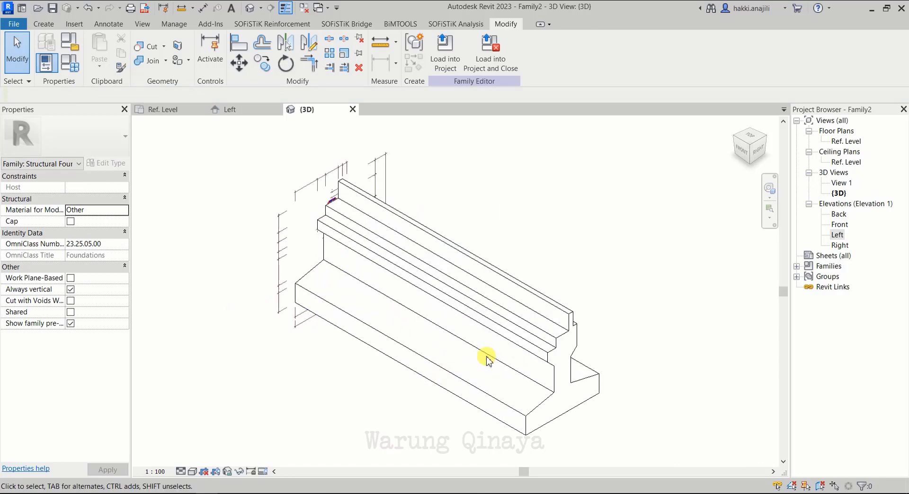
Link the extrusion's Material to the Structural Material family parameter
scroll(556, 412, "up", 1)
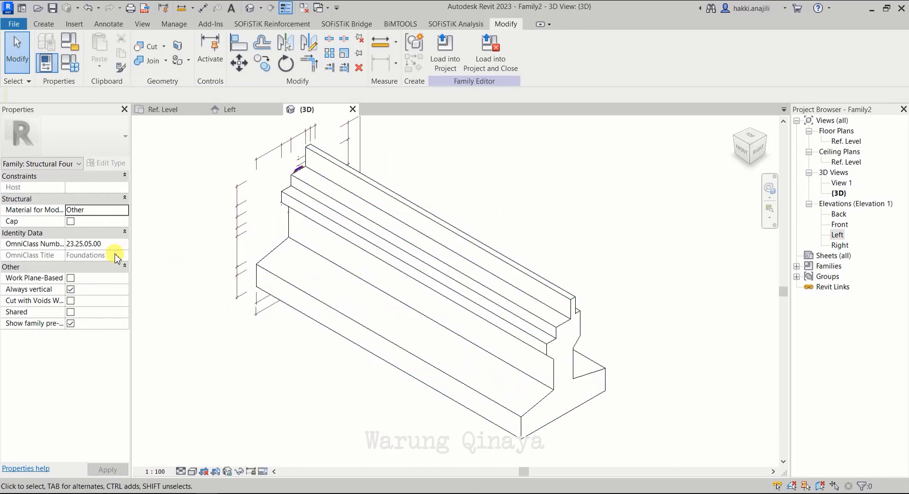
left_click(485, 324)
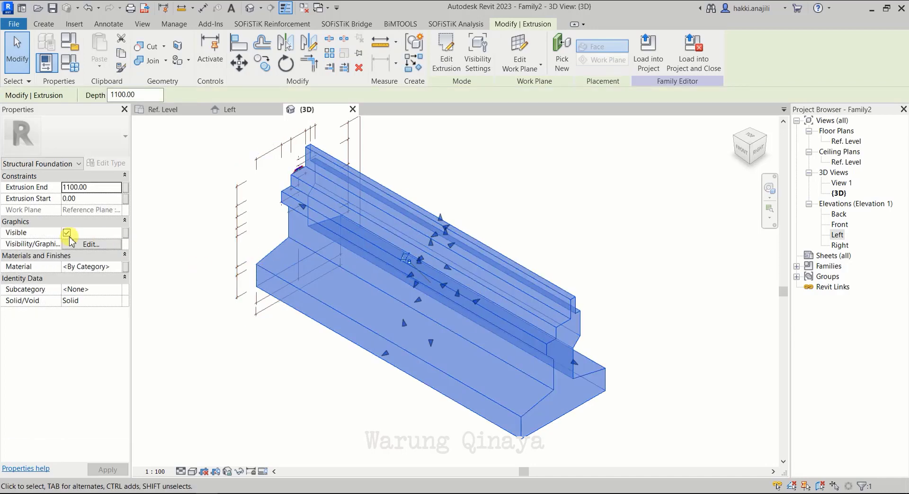
left_click(125, 271)
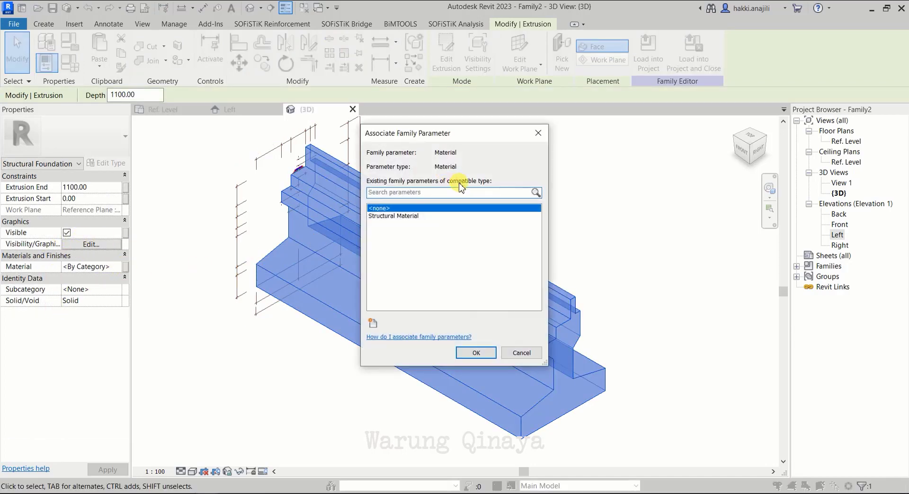
left_click(401, 219)
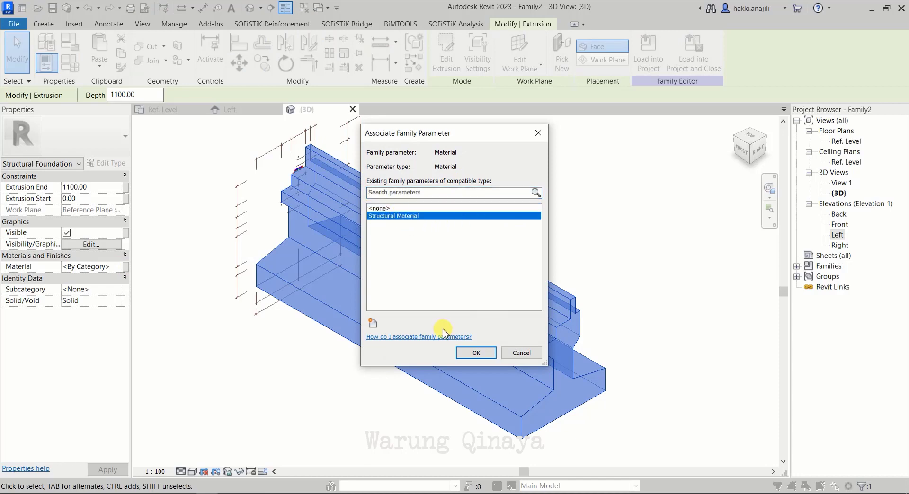
left_click(476, 352)
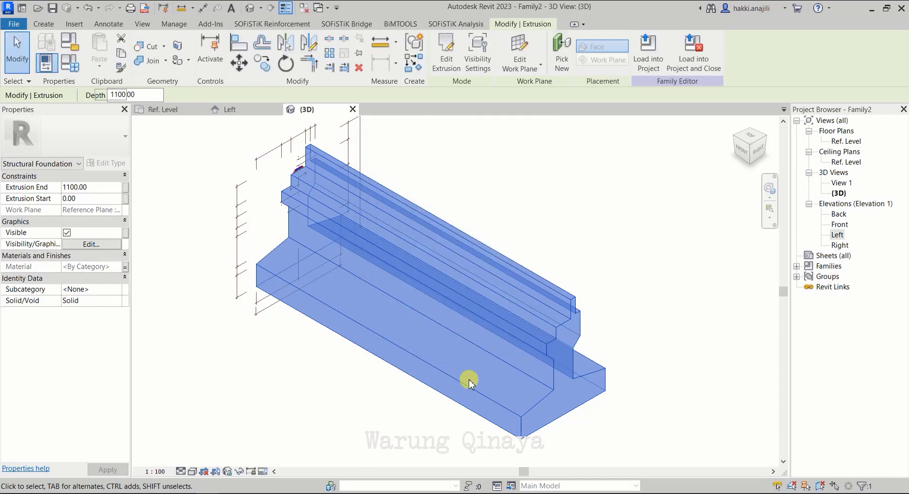
left_click(415, 428)
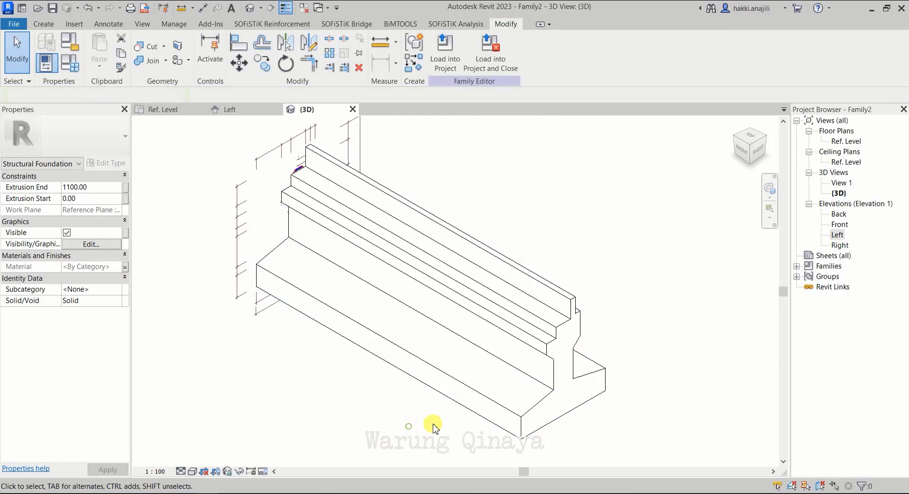
Set the 3D view's visual style to Shaded and zoom in on the footing end
left_click(191, 473)
left_click(199, 463)
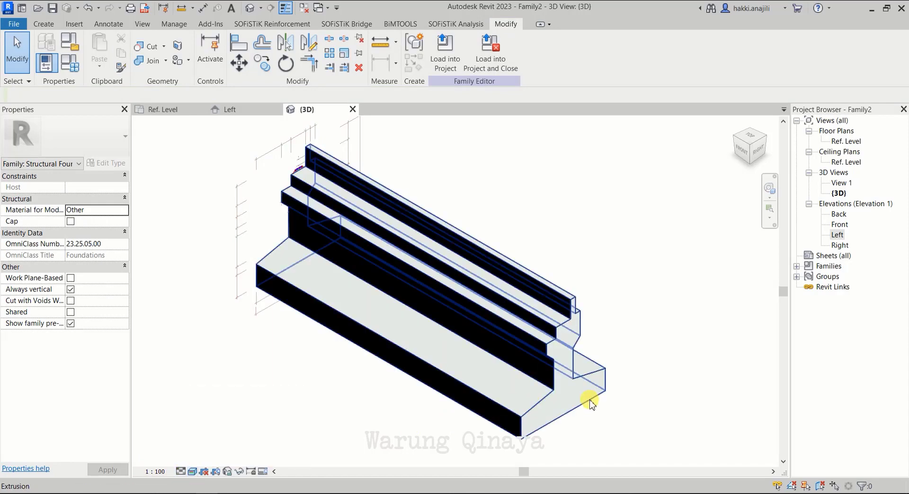
scroll(590, 402, "up", 3)
scroll(548, 420, "up", 3)
mouse_move(548, 421)
middle_mouse_down()
mouse_move(510, 367)
mouse_move(413, 352)
middle_mouse_up()
scroll(412, 352, "down", 2)
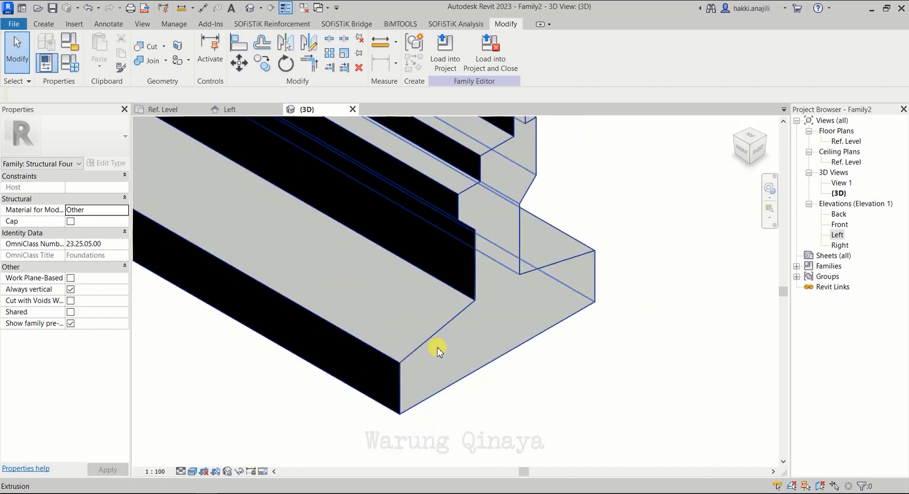
scroll(437, 350, "down", 5)
Assign Concrete - Cast-in-Place Concrete to the Structural Material parameter, apply and close Family Types
left_click(76, 67)
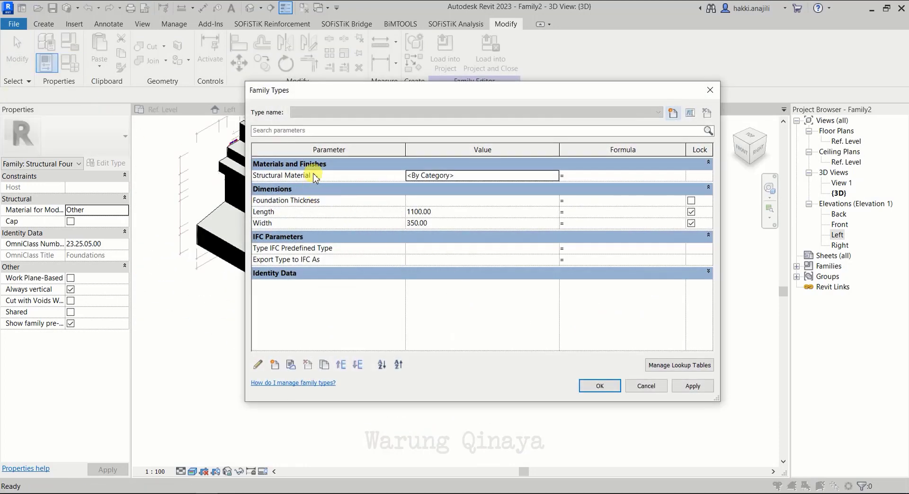
left_click(547, 175)
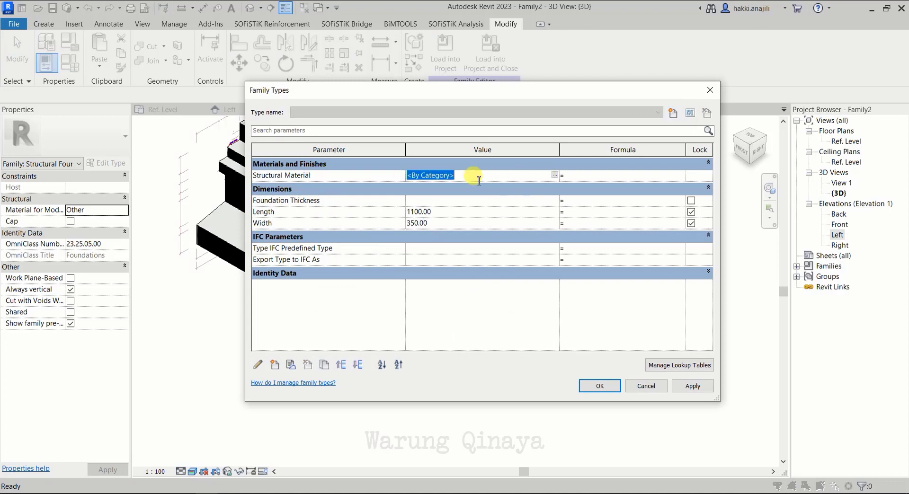
left_click(555, 175)
type("concrete")
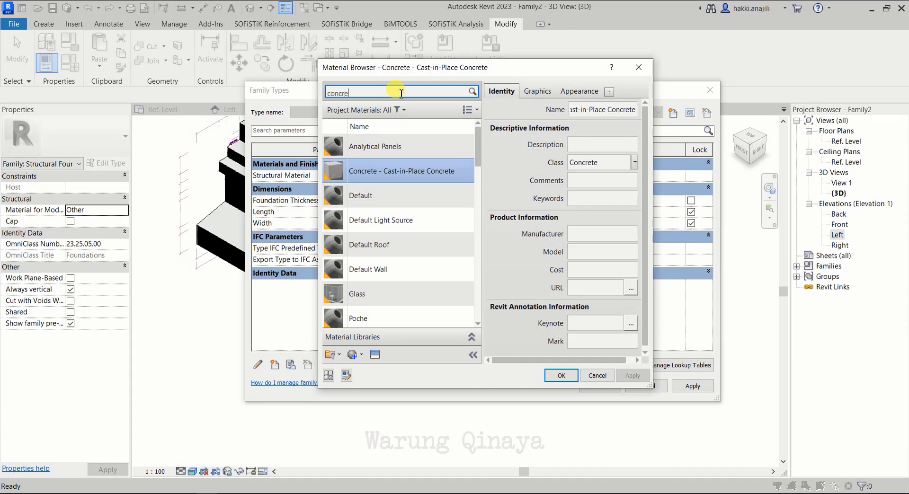
double_click(401, 171)
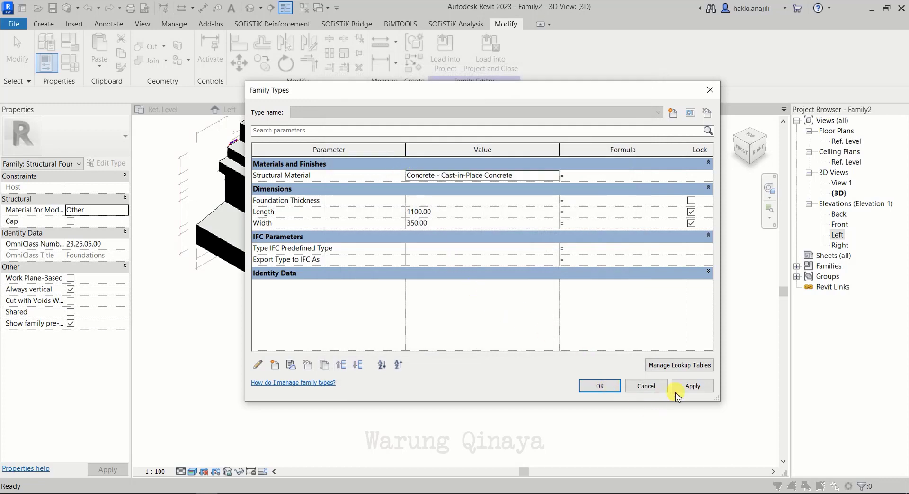
left_click(687, 389)
left_click(601, 385)
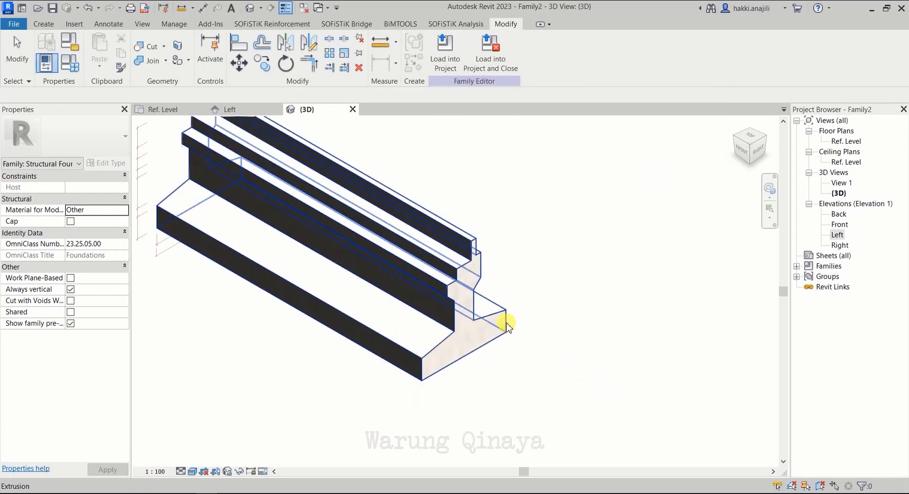
left_click(767, 189)
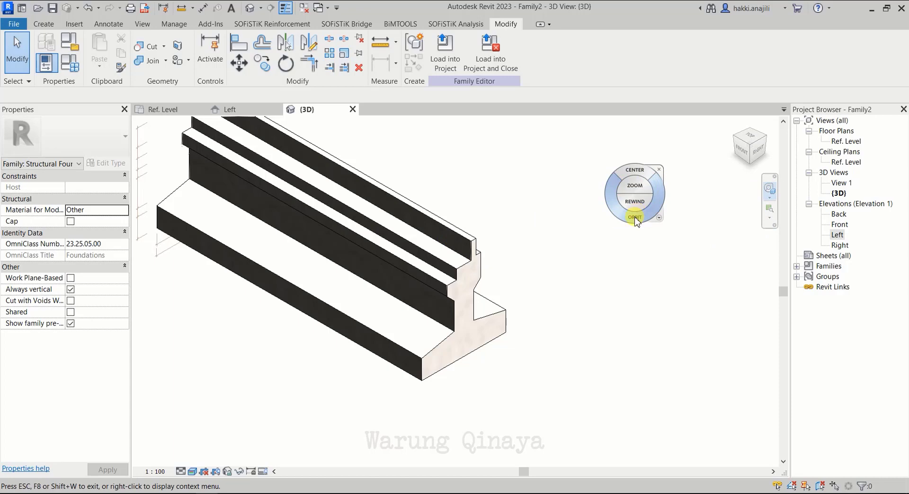
mouse_move(635, 220)
left_mouse_down()
mouse_move(417, 182)
mouse_move(595, 207)
left_mouse_up()
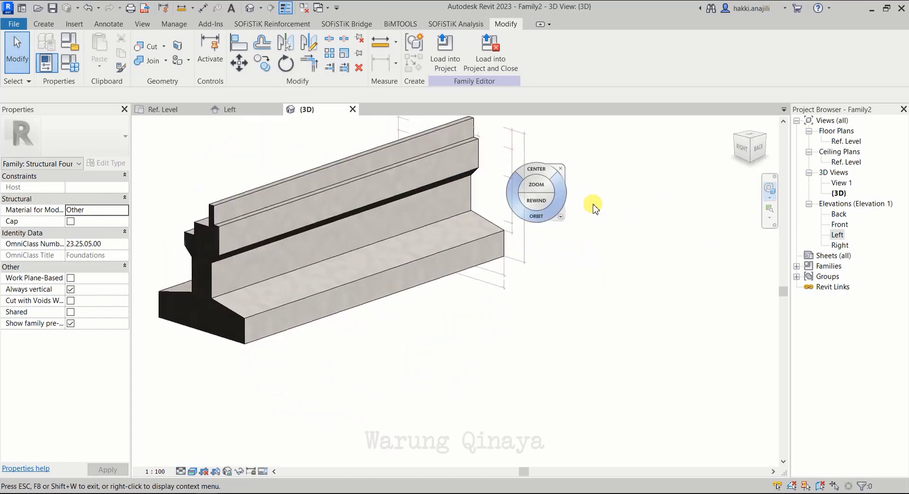
scroll(256, 284, "up", 5)
scroll(416, 369, "up", 3)
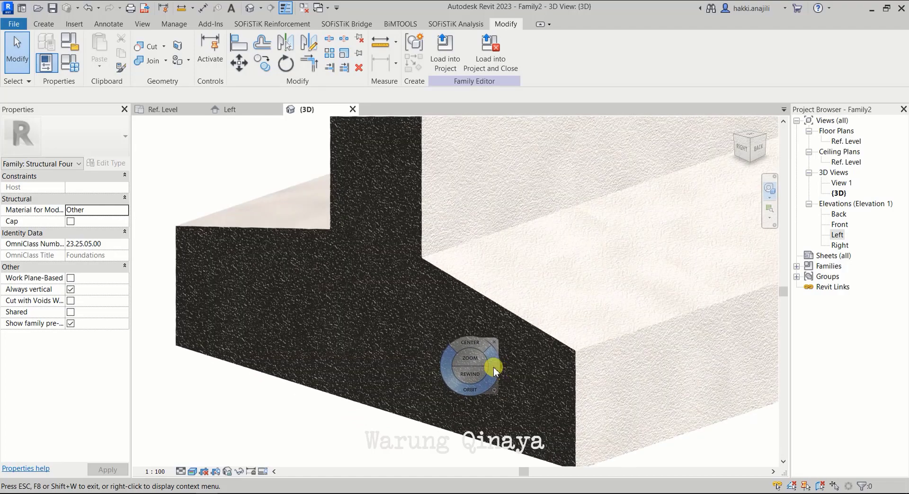
scroll(264, 326, "down", 5)
scroll(284, 305, "up", 2)
scroll(306, 311, "down", 3)
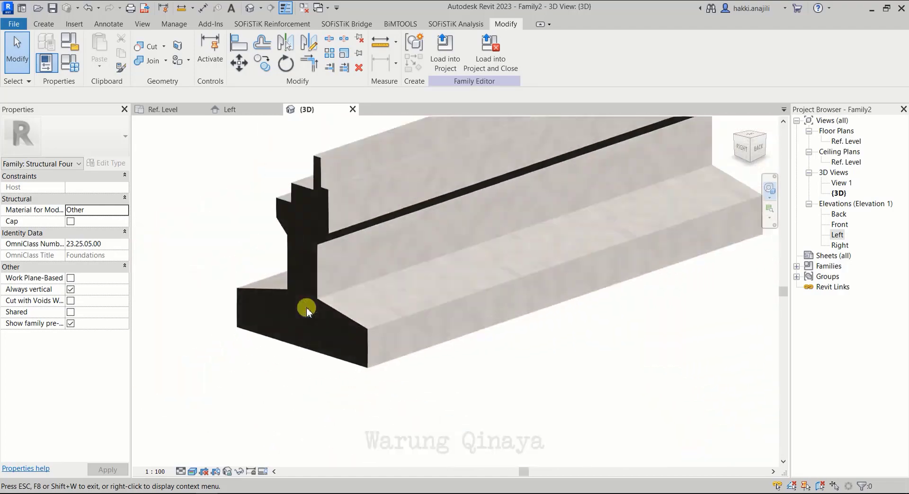
scroll(307, 311, "down", 5)
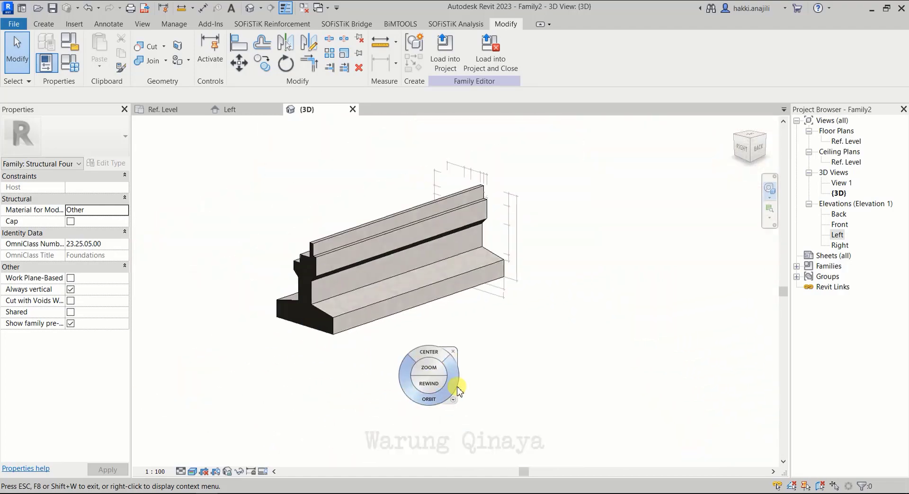
key("Escape")
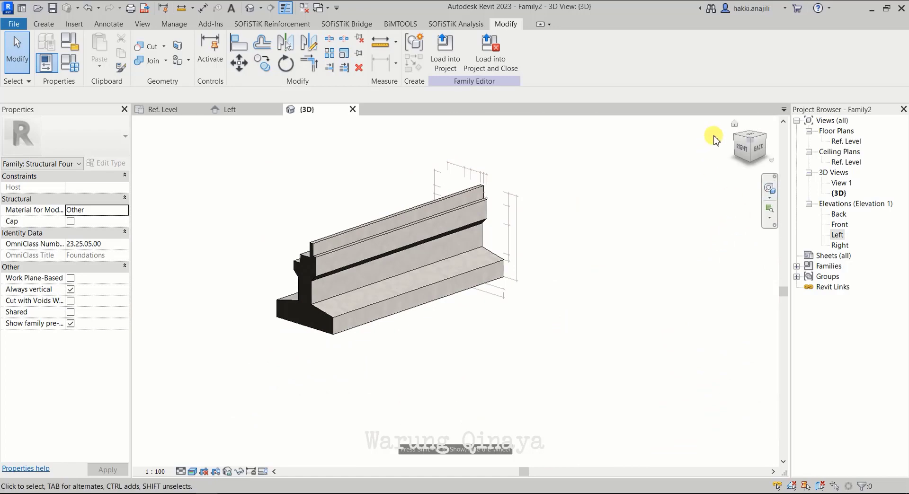
left_click(742, 148)
mouse_move(576, 214)
middle_mouse_down("shift")
mouse_move(503, 364)
mouse_move(517, 340)
mouse_move(489, 351)
mouse_move(622, 290)
middle_mouse_up("shift")
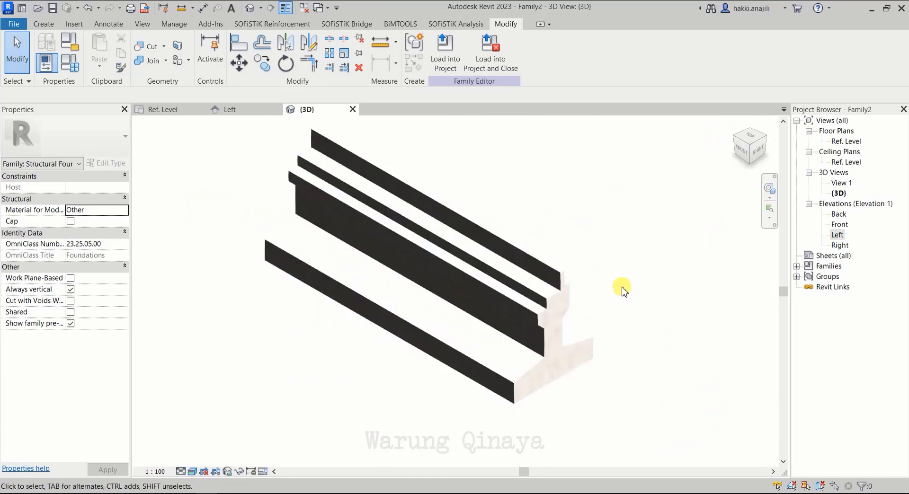
Delete the imported abutment.dwg in the Left elevation, then return to the {3D} view
left_click(229, 109)
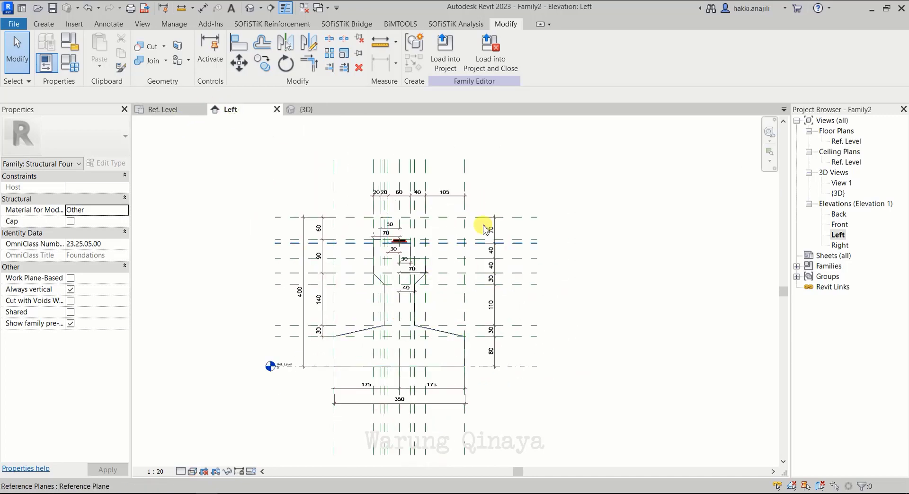
scroll(389, 298, "up", 2)
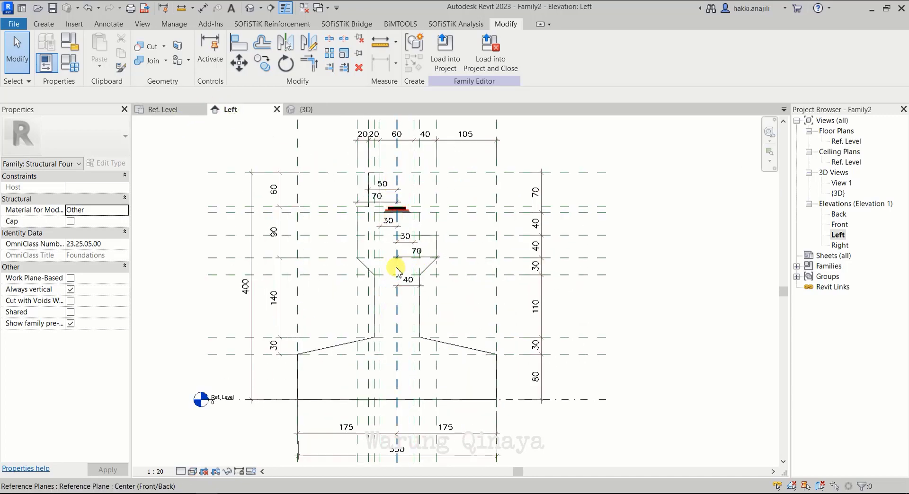
scroll(399, 266, "down", 1)
scroll(396, 232, "up", 1)
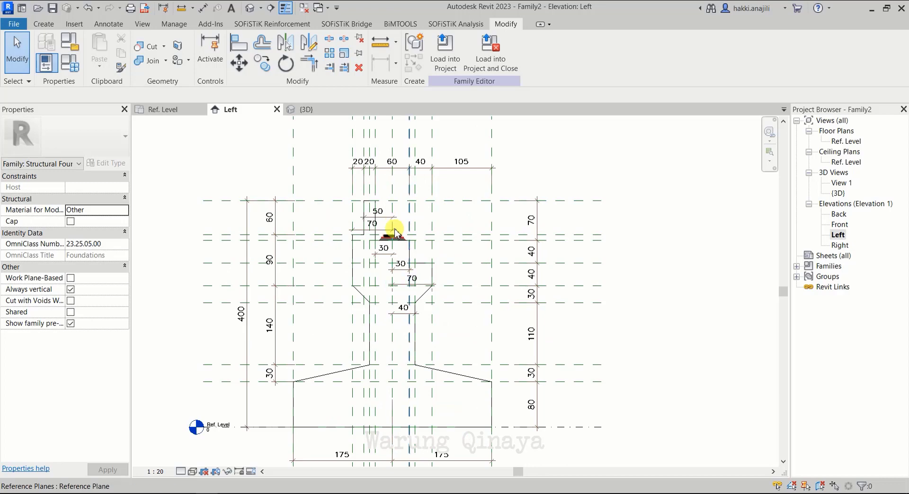
left_click(465, 166)
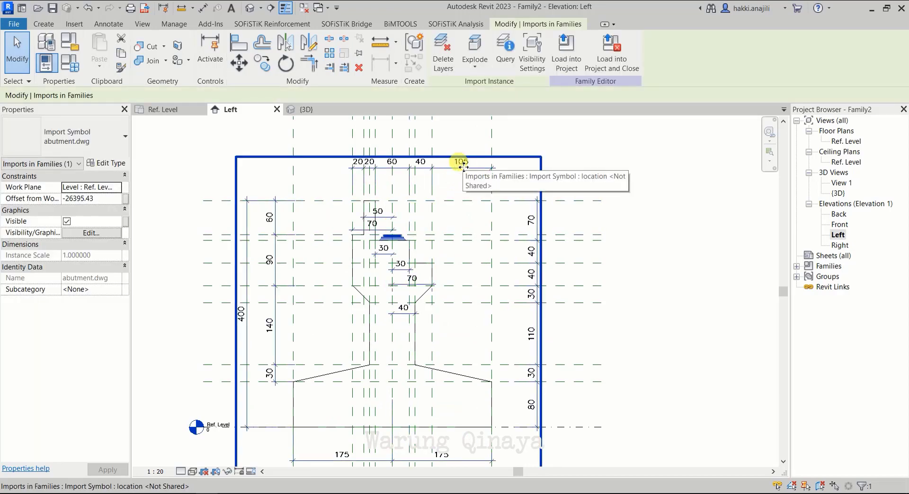
key("Delete")
scroll(463, 170, "down", 2)
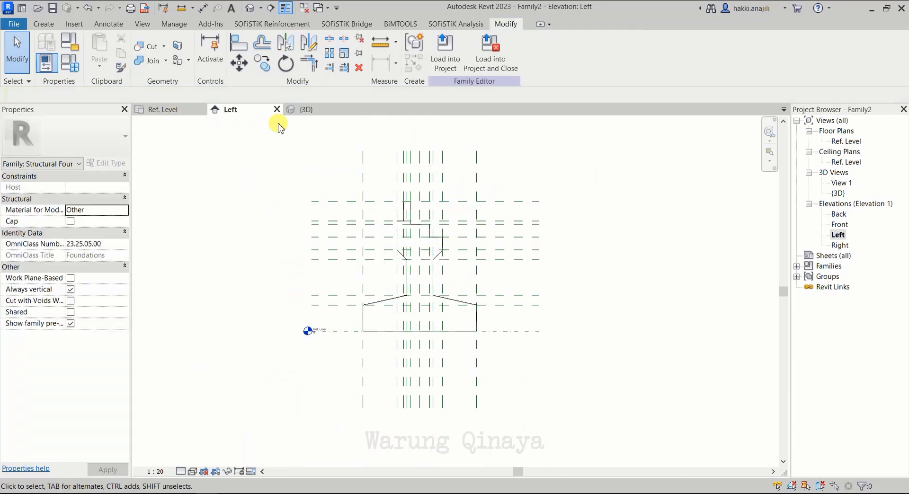
left_click(303, 109)
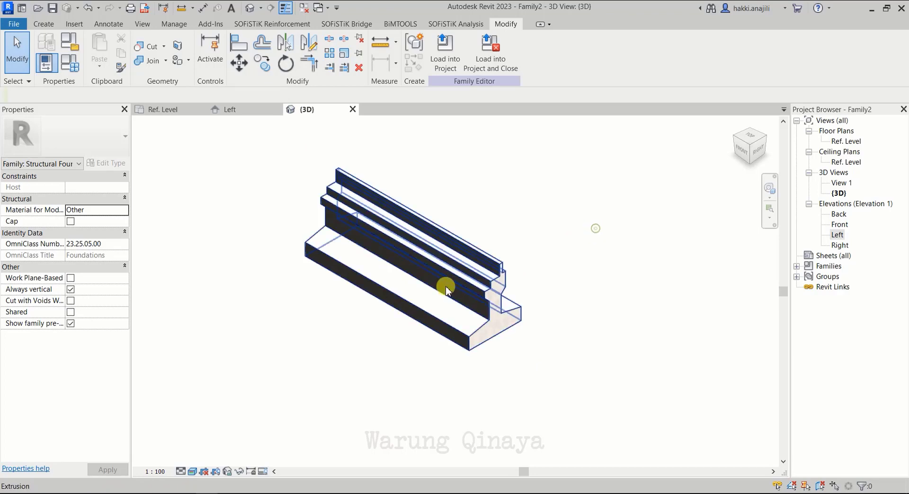
scroll(443, 283, "up", 3)
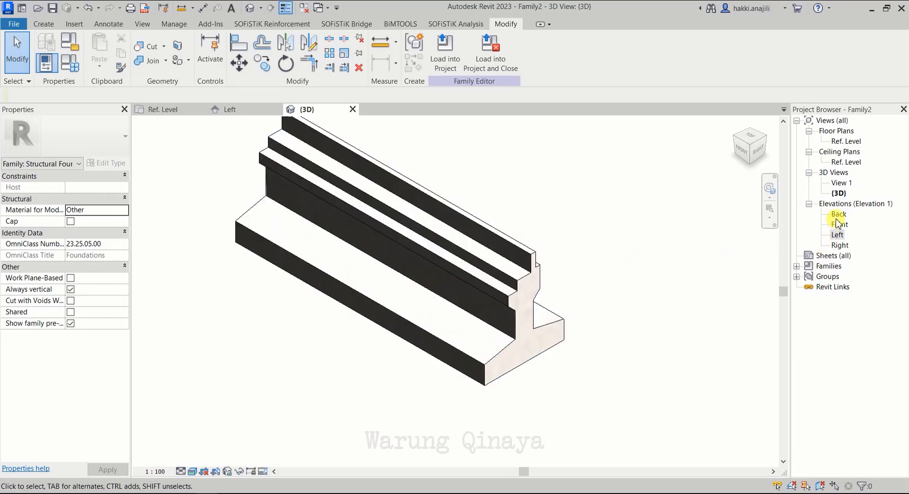
double_click(838, 216)
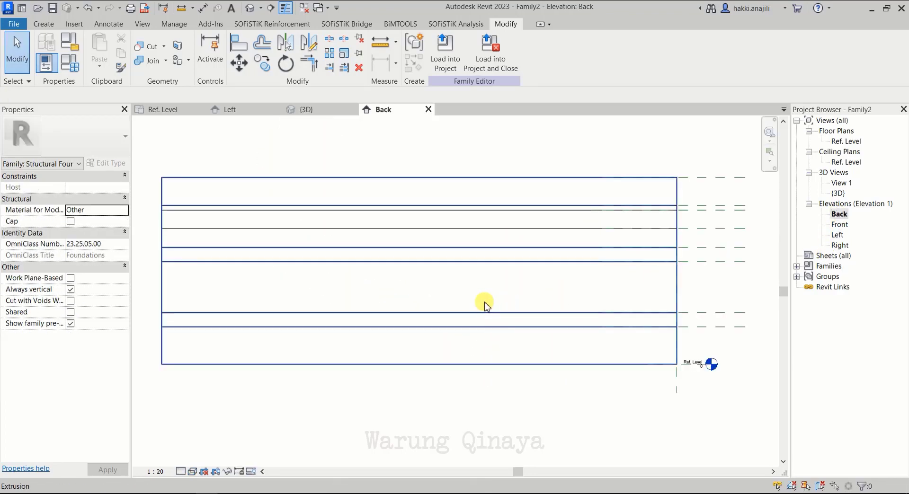
scroll(485, 305, "down", 3)
scroll(504, 307, "up", 2)
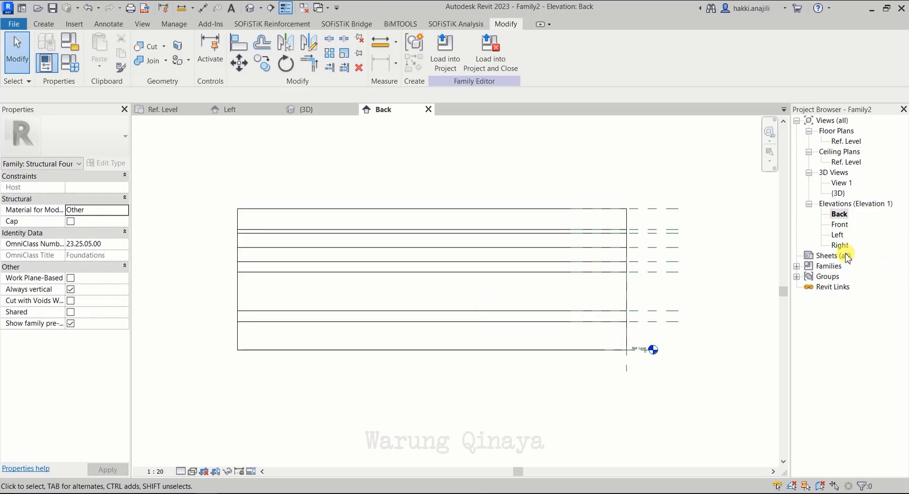
double_click(841, 246)
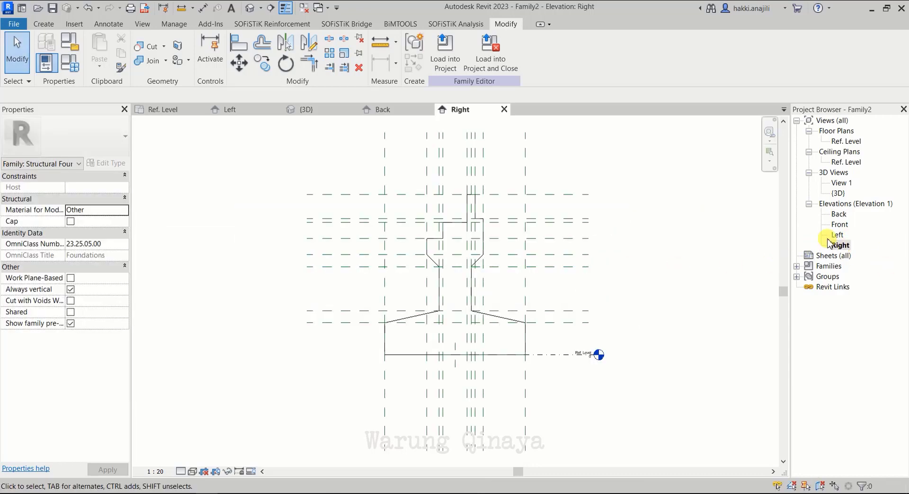
left_click(839, 225)
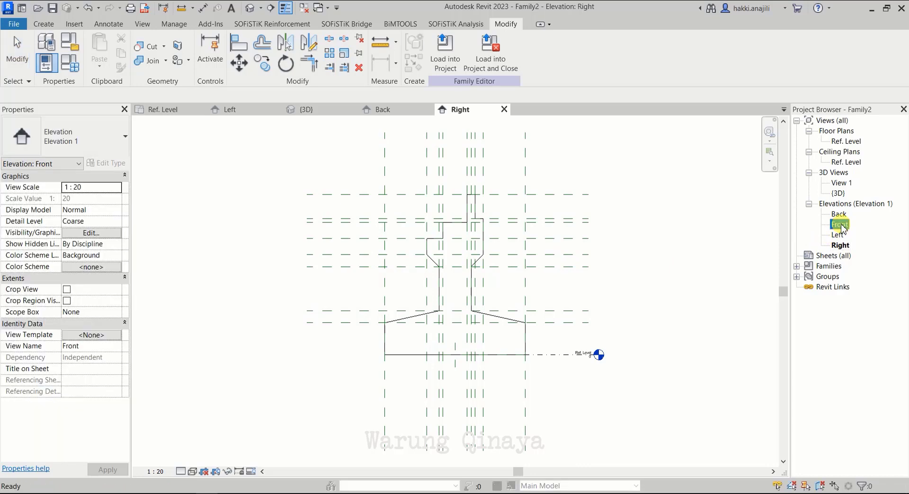
double_click(840, 225)
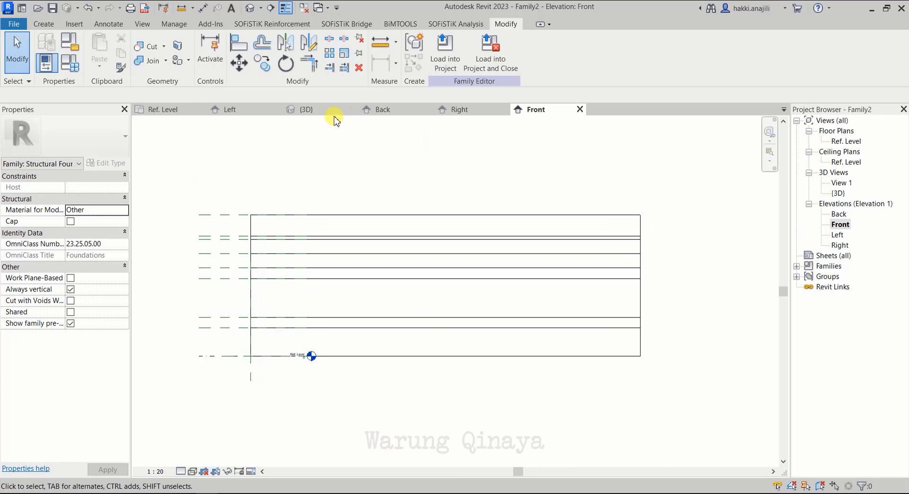
left_click(229, 110)
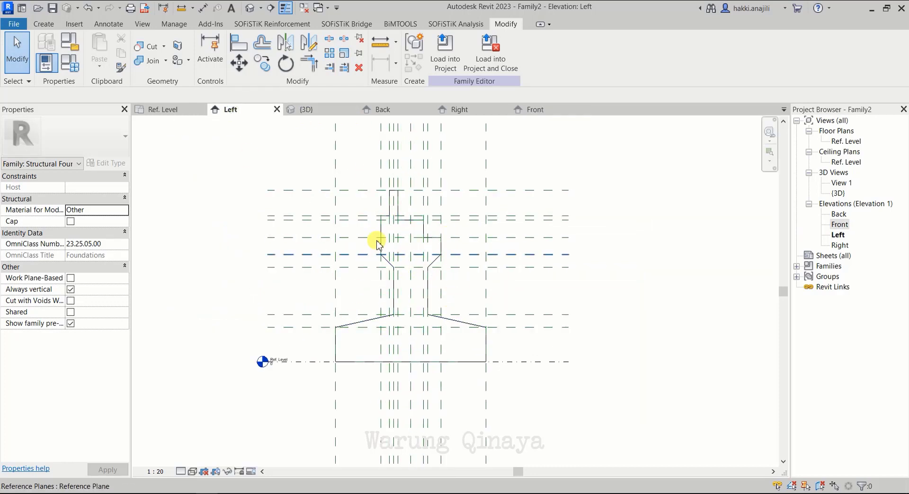
scroll(378, 243, "up", 1)
scroll(426, 266, "down", 2)
scroll(426, 270, "up", 2)
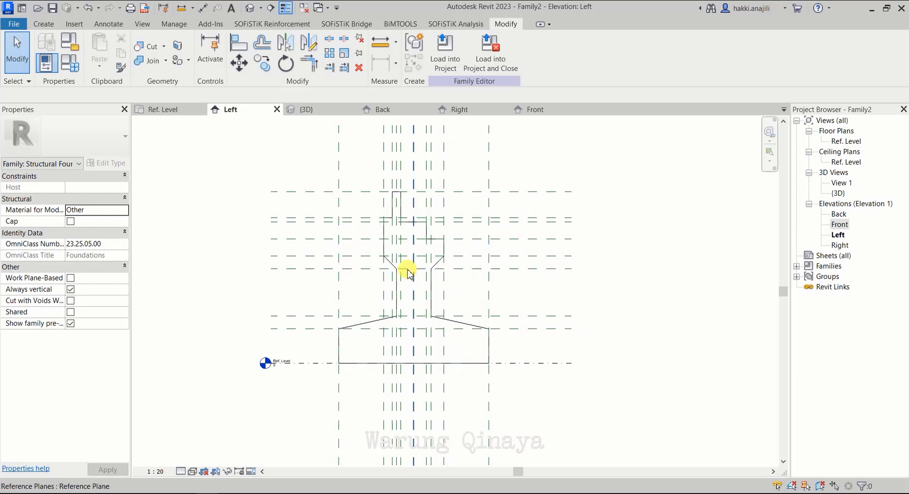
scroll(407, 284, "down", 1)
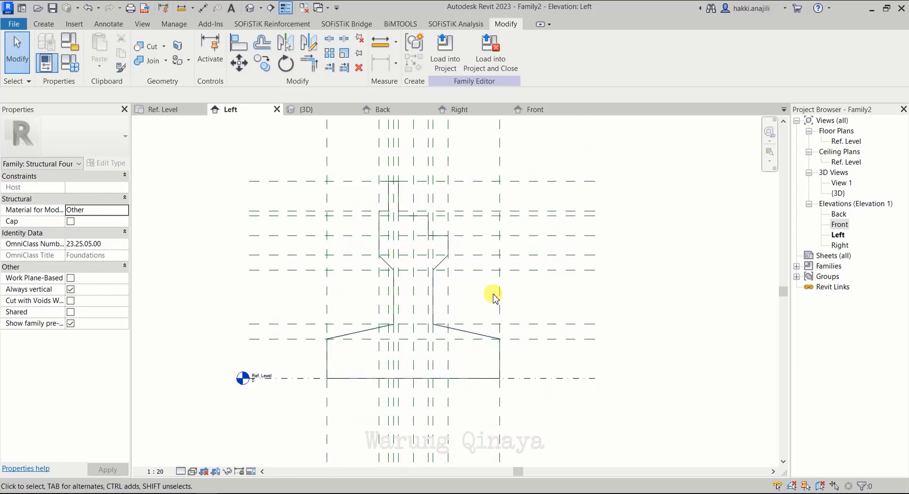
scroll(494, 279, "down", 2)
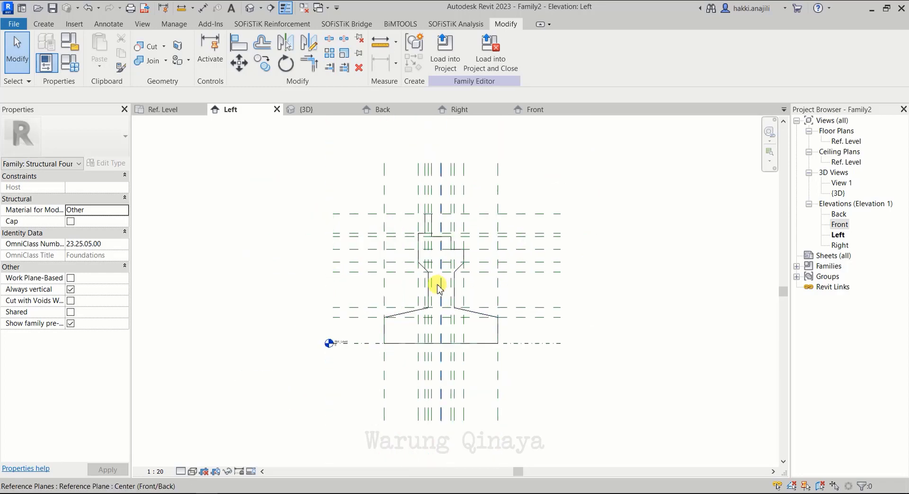
scroll(434, 254, "up", 1)
scroll(322, 349, "down", 1)
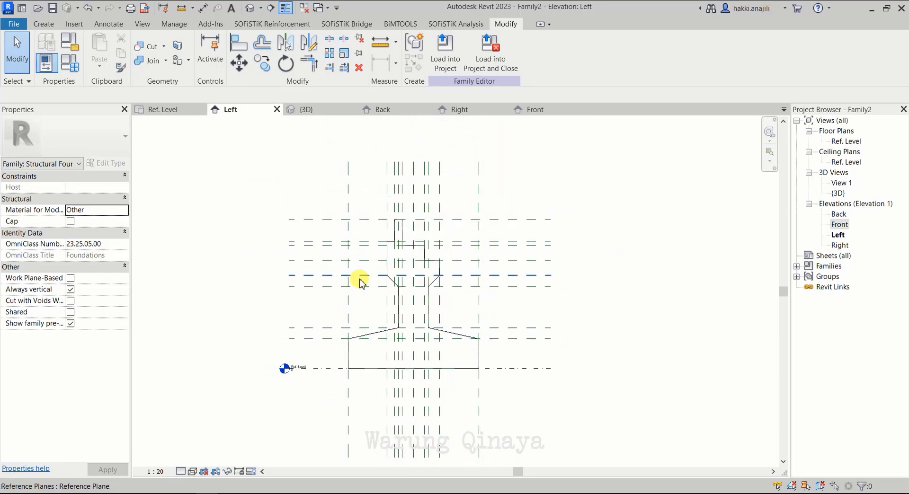
scroll(360, 282, "up", 1)
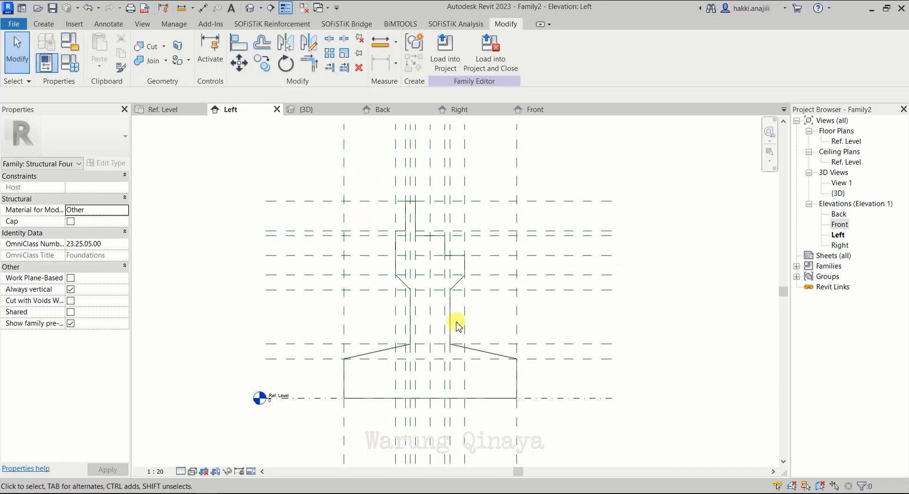
scroll(540, 305, "up", 1)
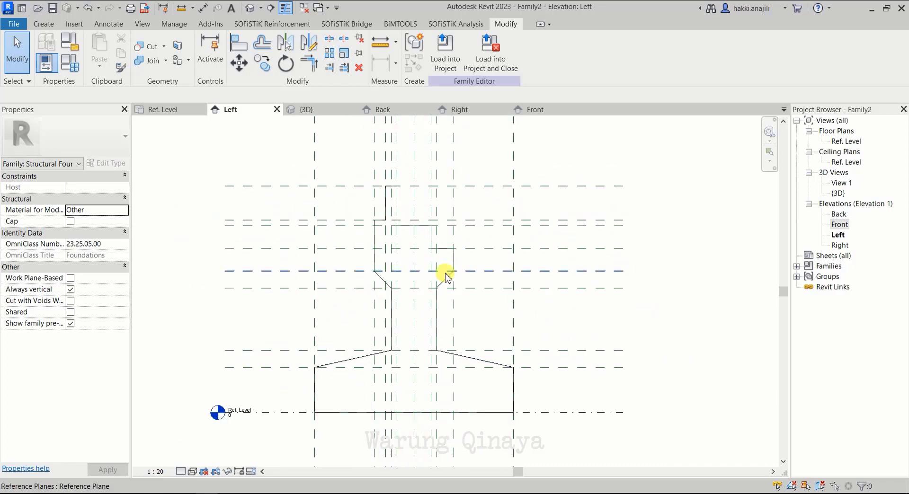
scroll(433, 265, "down", 1)
scroll(419, 242, "down", 1)
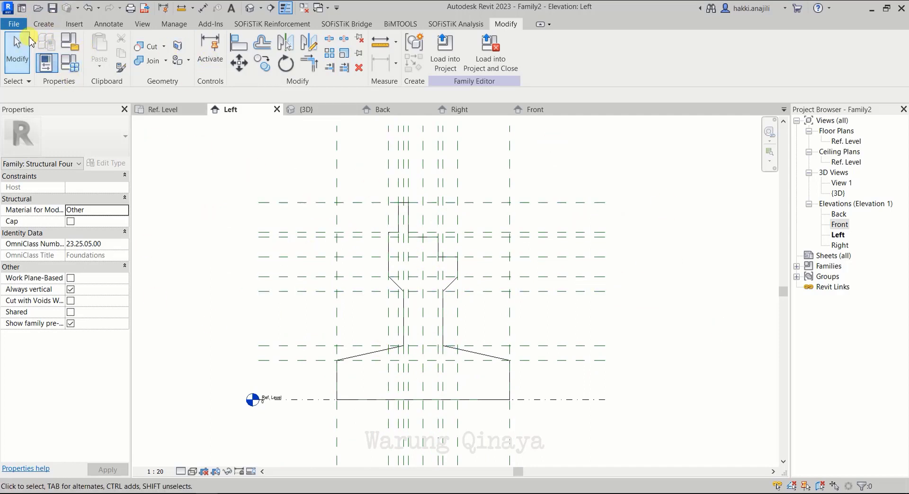
Create a new project from the Structural Template
left_click(11, 25)
mouse_move(39, 70)
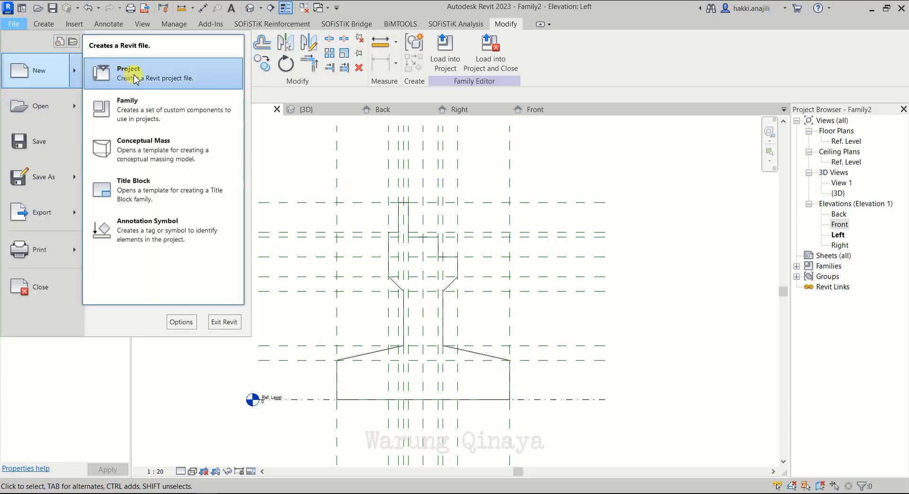
left_click(124, 71)
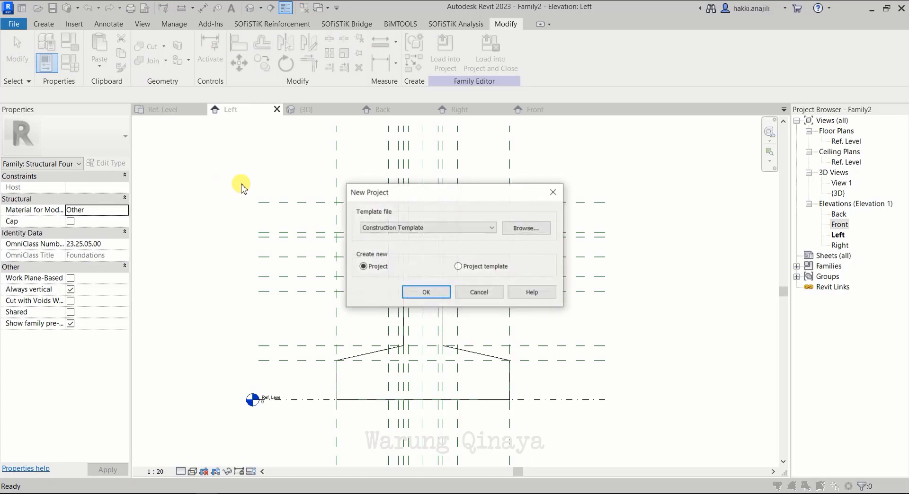
left_click(396, 232)
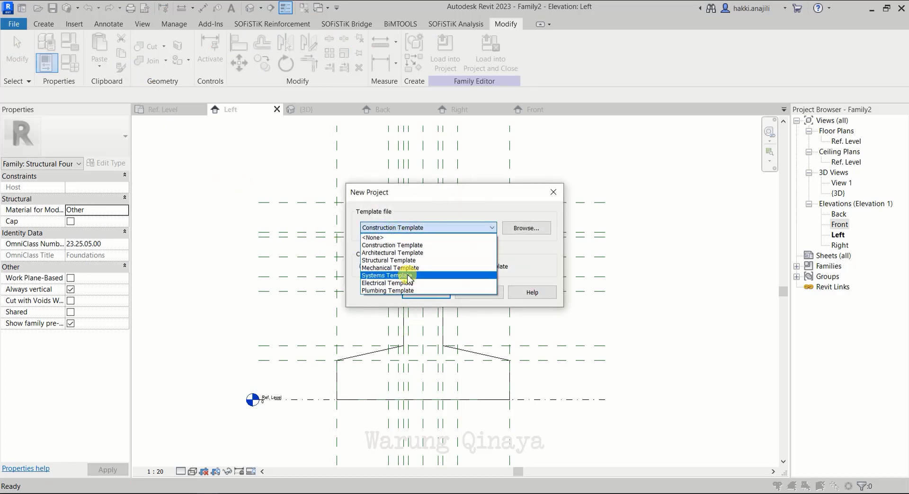
left_click(410, 259)
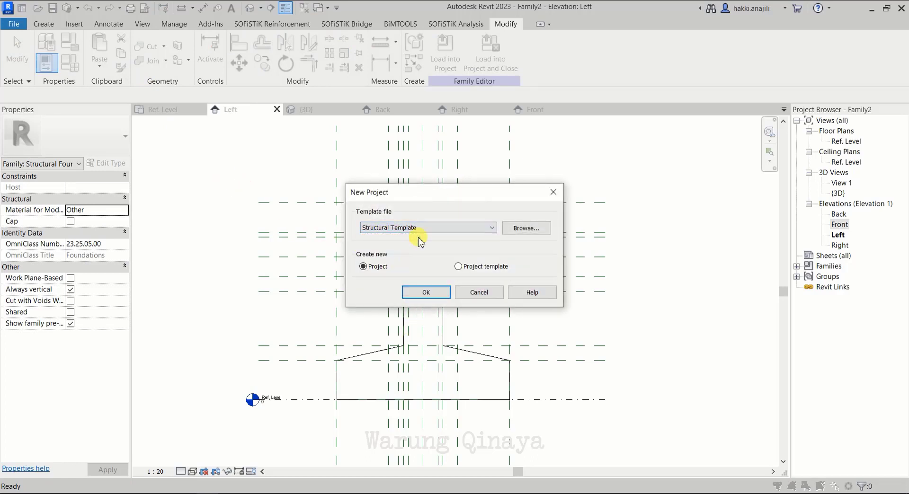
left_click(434, 298)
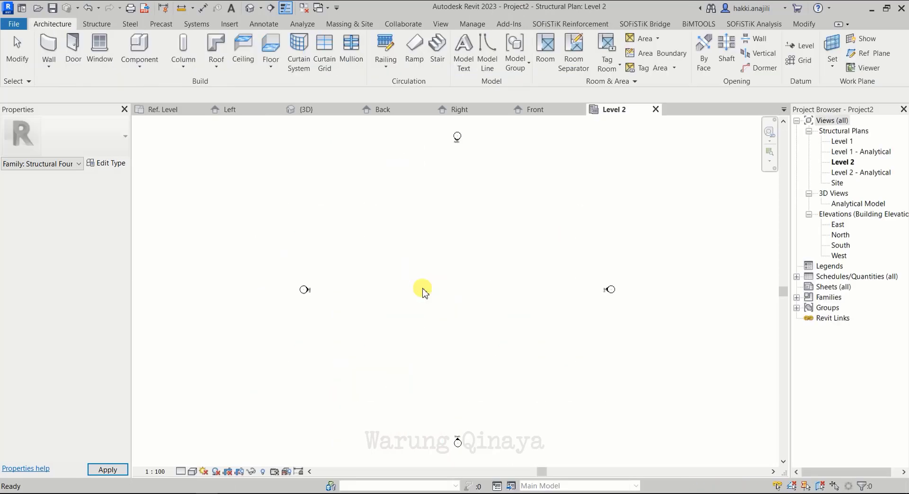
Open the Level 1 plan, close Level 2, and switch back to Family2's {3D} view
double_click(842, 143)
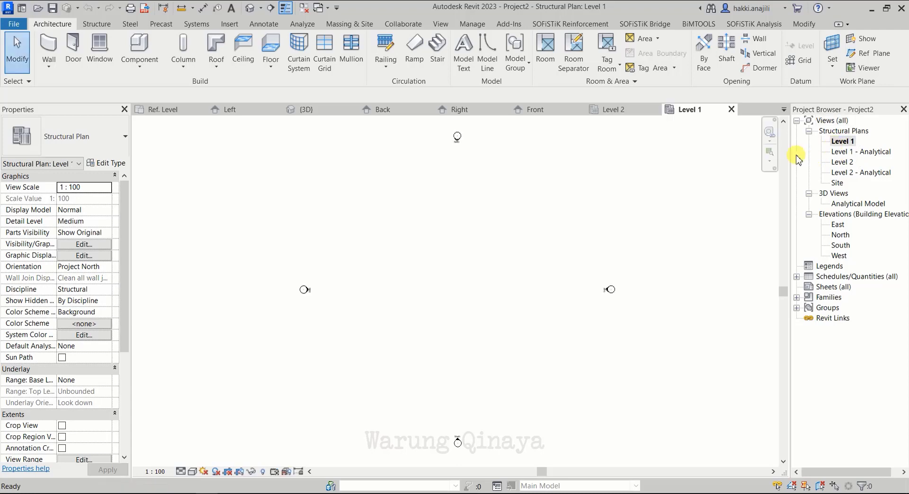
left_click(656, 110)
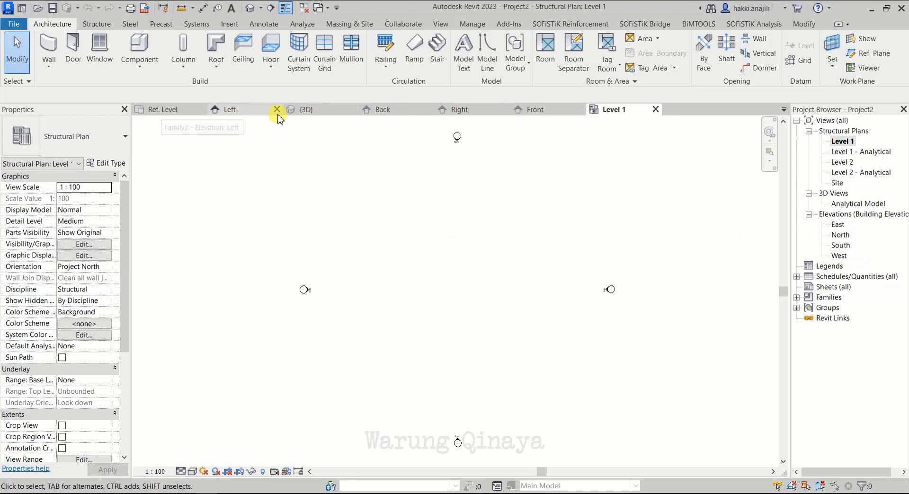
left_click(305, 111)
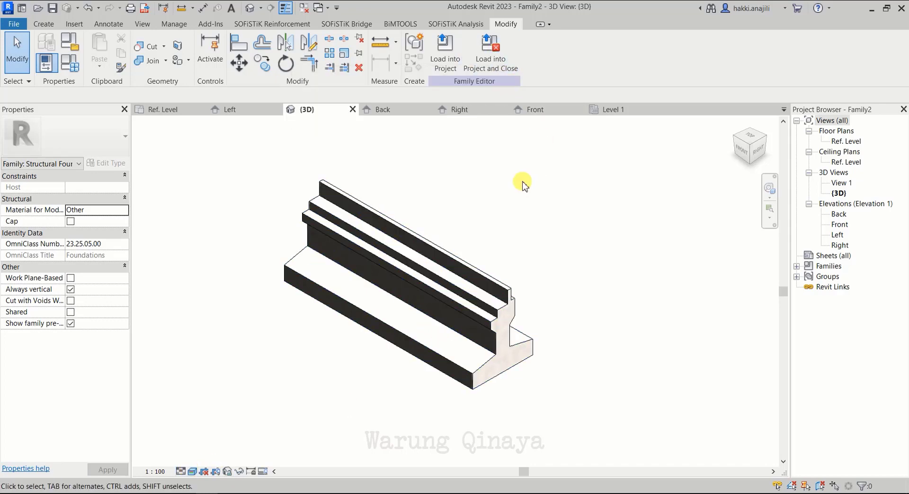
Load the family into the project, saving it as 'Family abutment 1' on closing
left_click(489, 56)
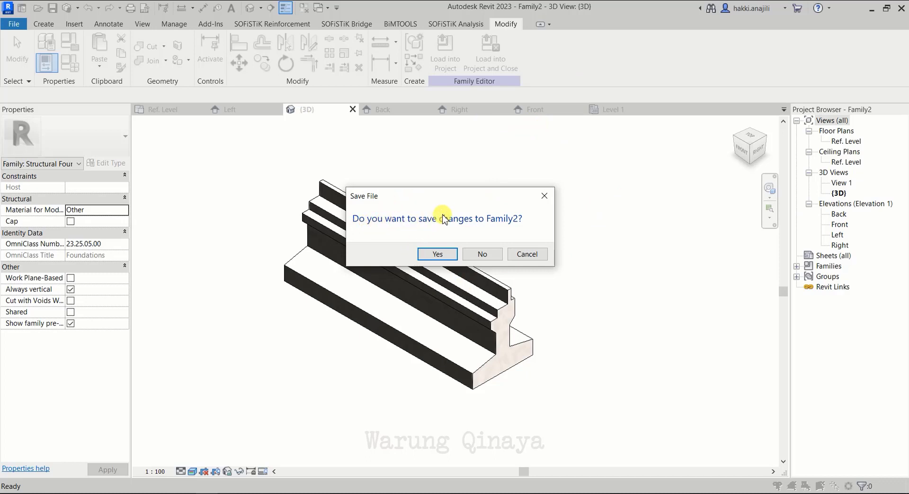
left_click(453, 259)
type("Family abutment 1")
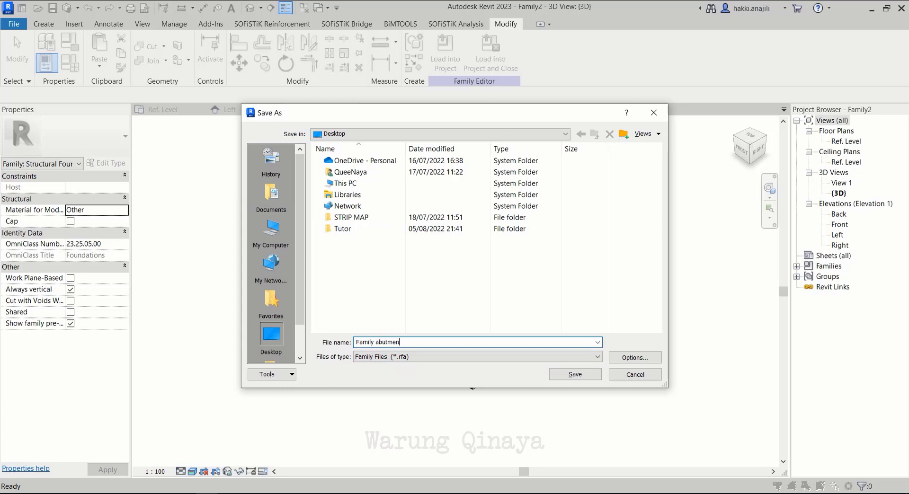
left_click(578, 376)
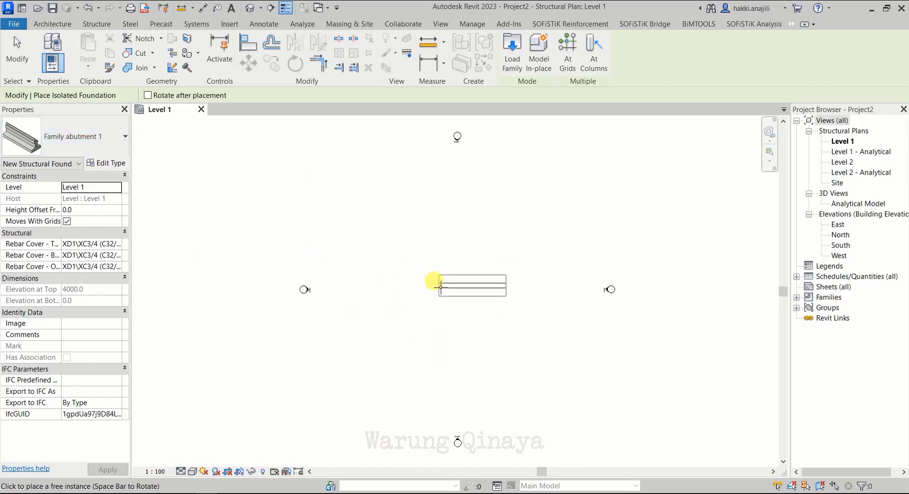
Place a single Family abutment 1 foundation at the Level 1 plan centre and stop placing
left_click(423, 290)
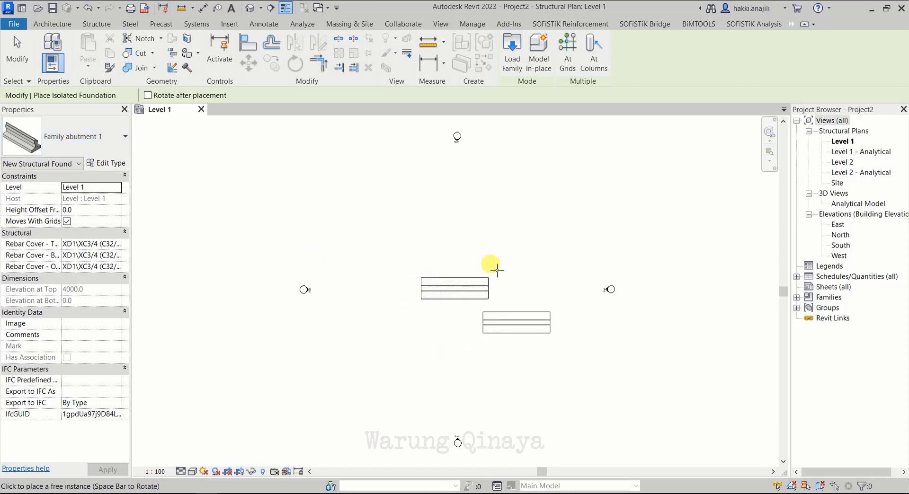
left_click(14, 52)
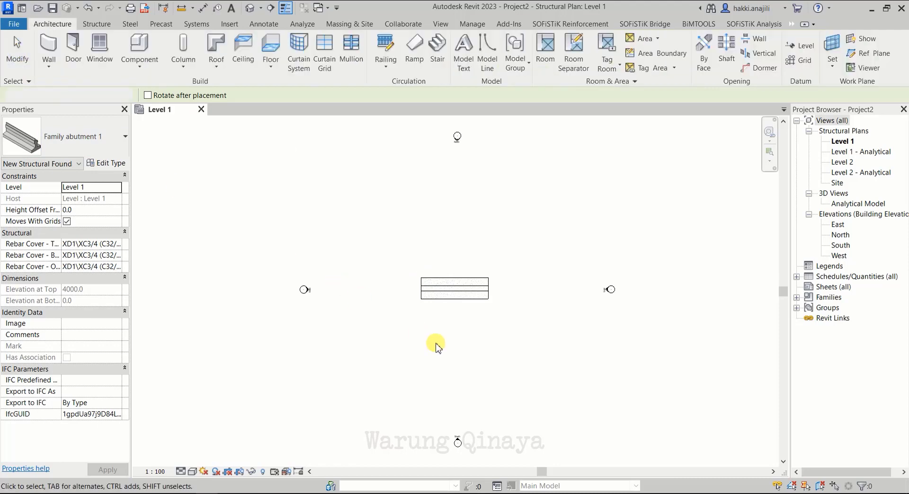
scroll(472, 293, "up", 3)
scroll(471, 293, "up", 4)
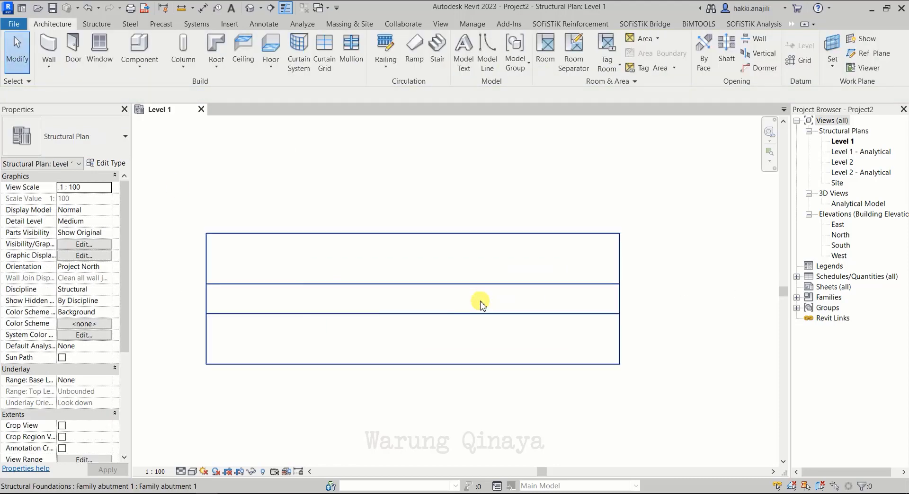
scroll(480, 301, "down", 2)
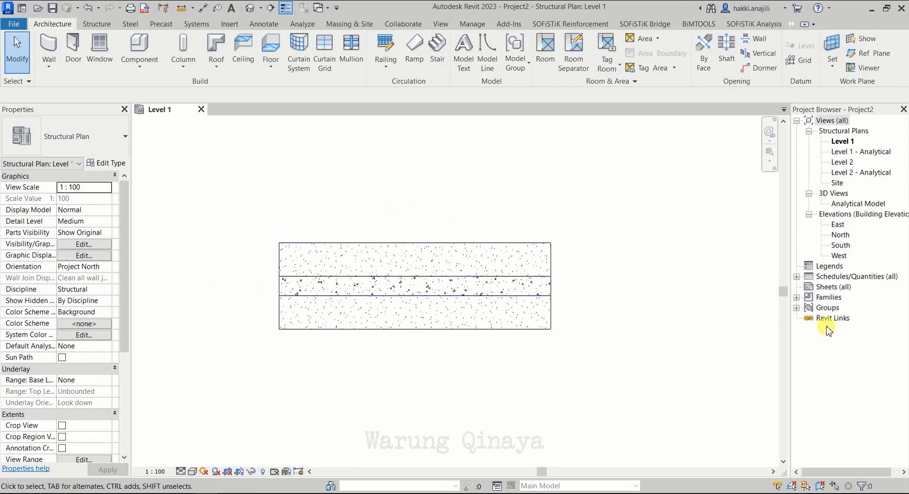
Inspect the placed abutment in the default 3D view, then open the East elevation
left_click(250, 7)
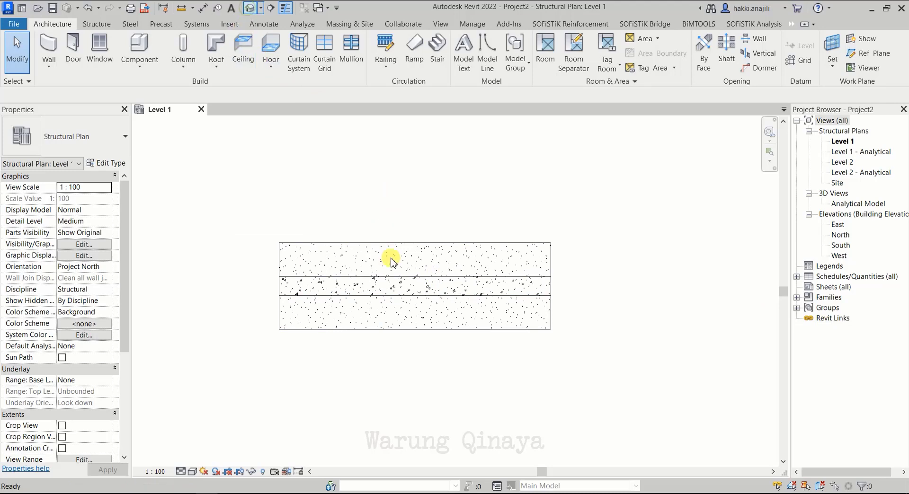
scroll(488, 331, "up", 2)
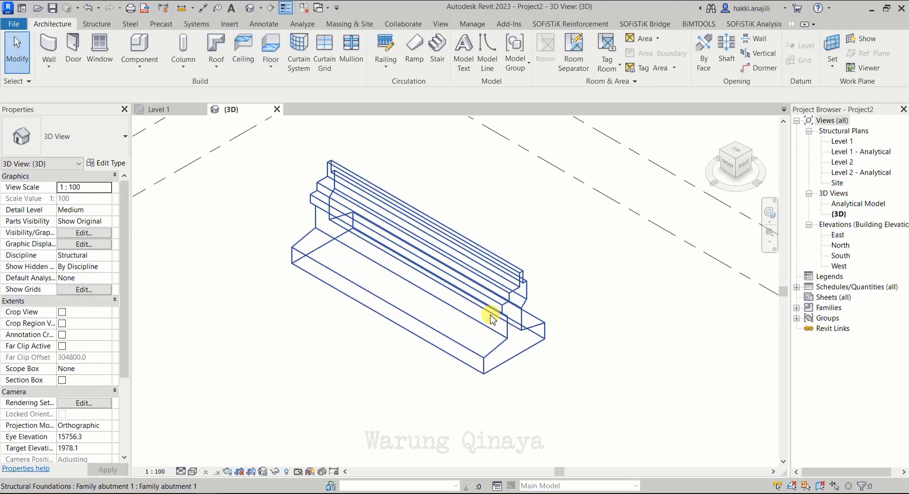
scroll(544, 296, "up", 3)
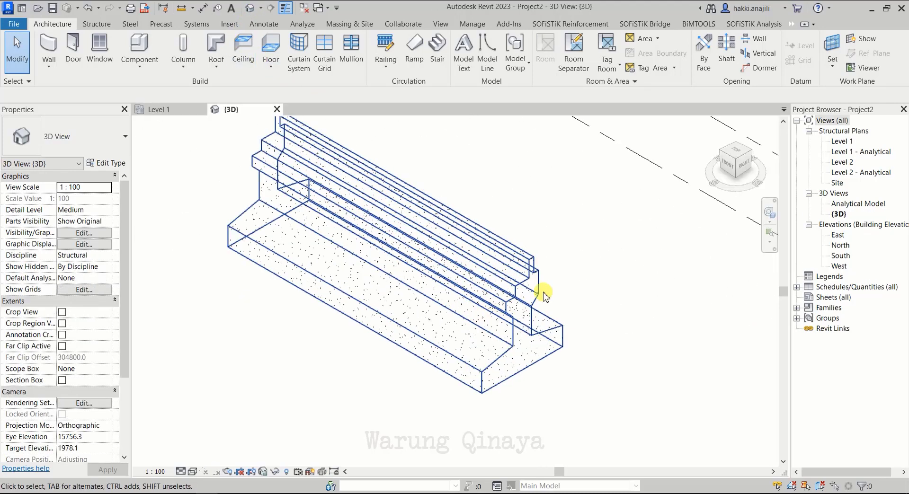
double_click(837, 235)
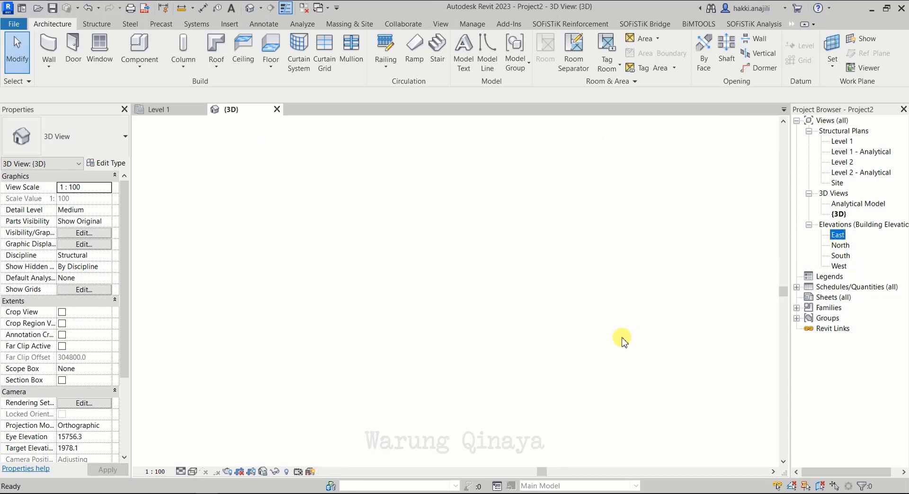
scroll(426, 312, "up", 1)
Change Level 2's elevation tag from 3.000 to 4 in the East elevation
scroll(349, 301, "down", 2)
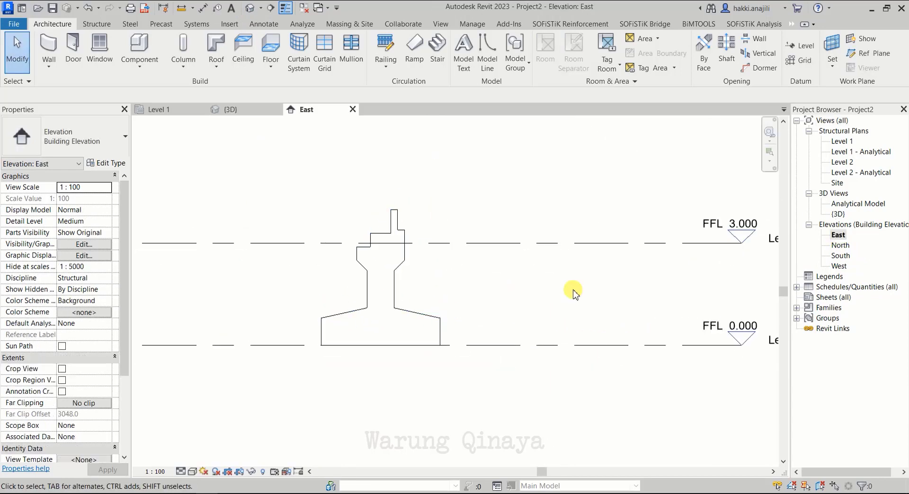
left_click(736, 226)
middle_click_drag(591, 252, 487, 280)
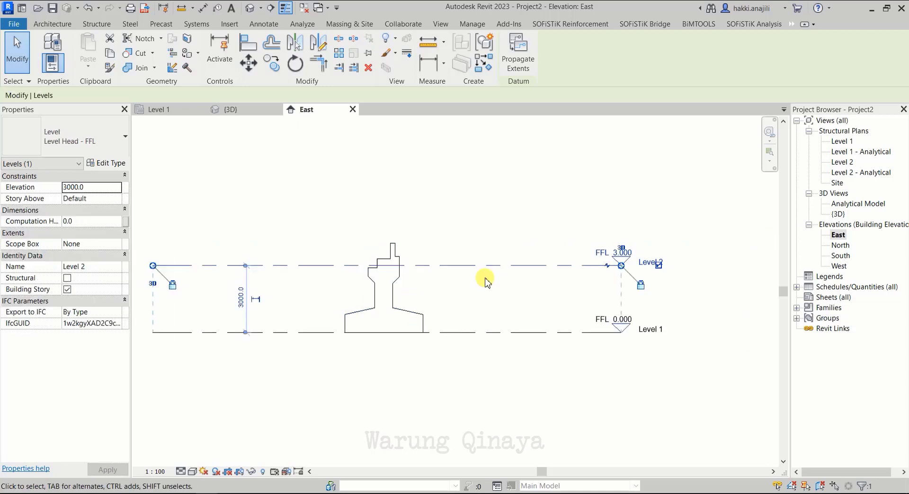
left_click(636, 253)
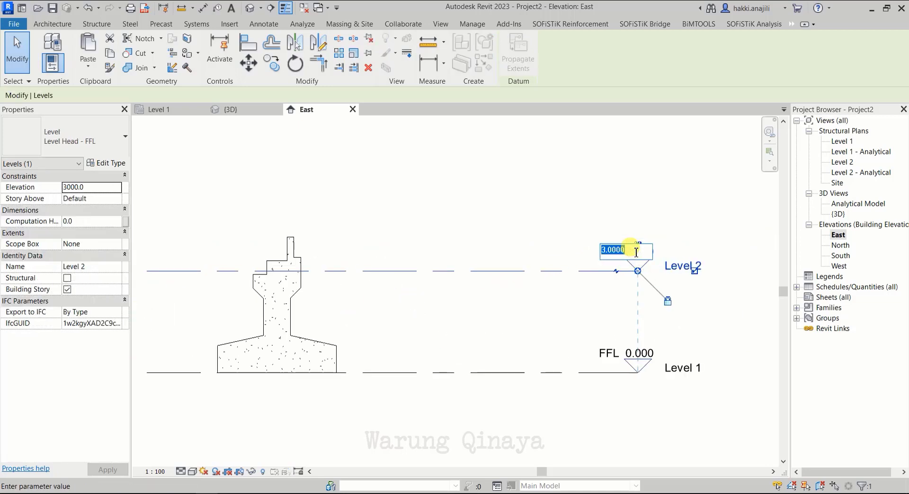
type("4")
key("Return")
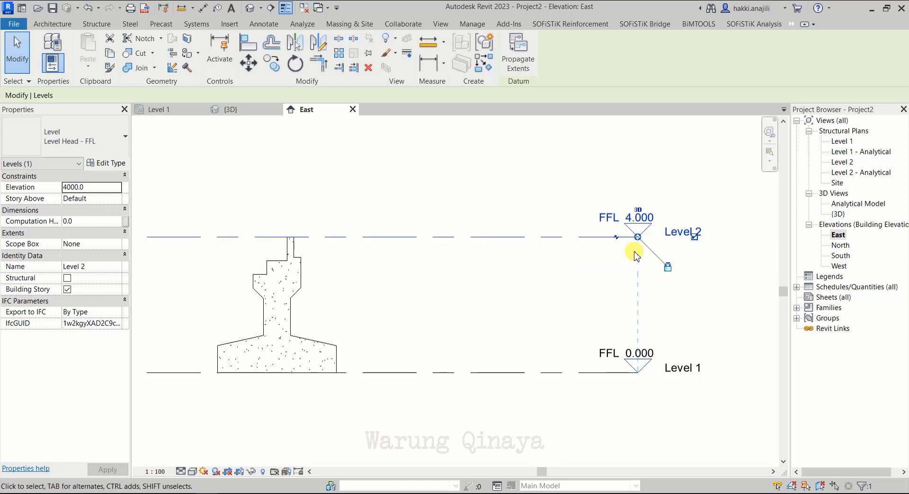
left_click(499, 274)
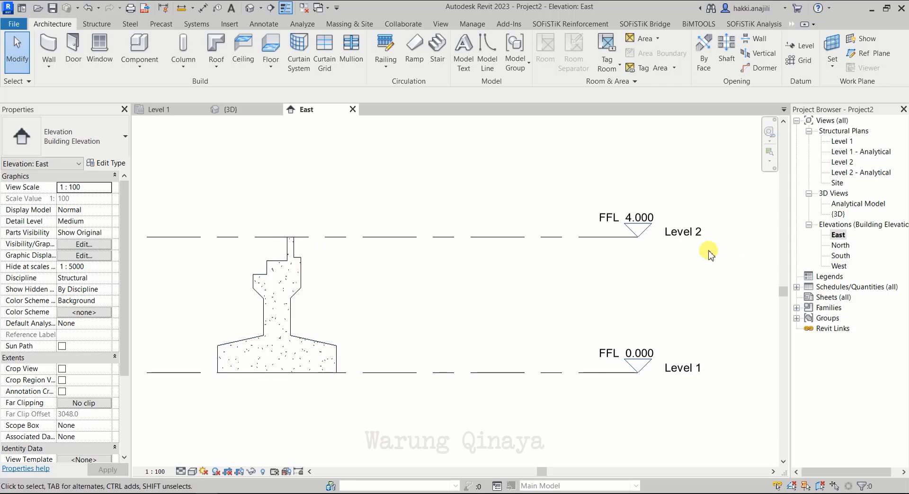
Open the North, South and West elevation views
left_click(847, 249)
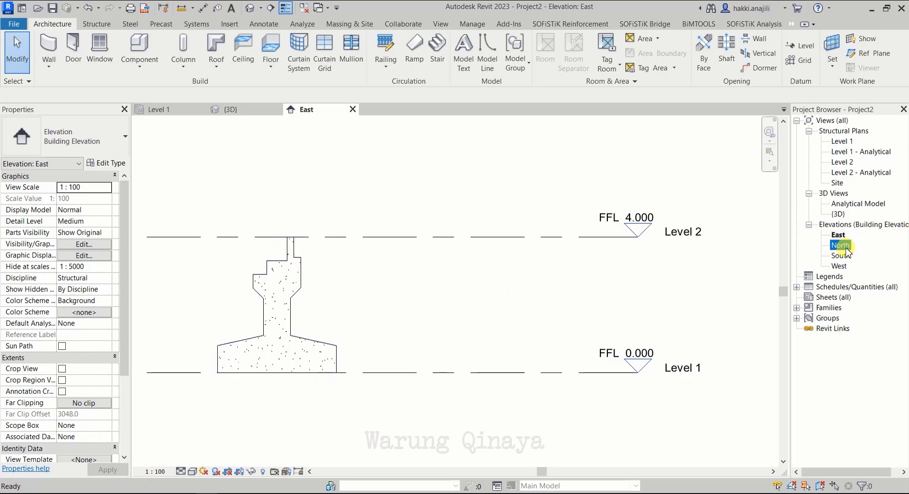
double_click(842, 245)
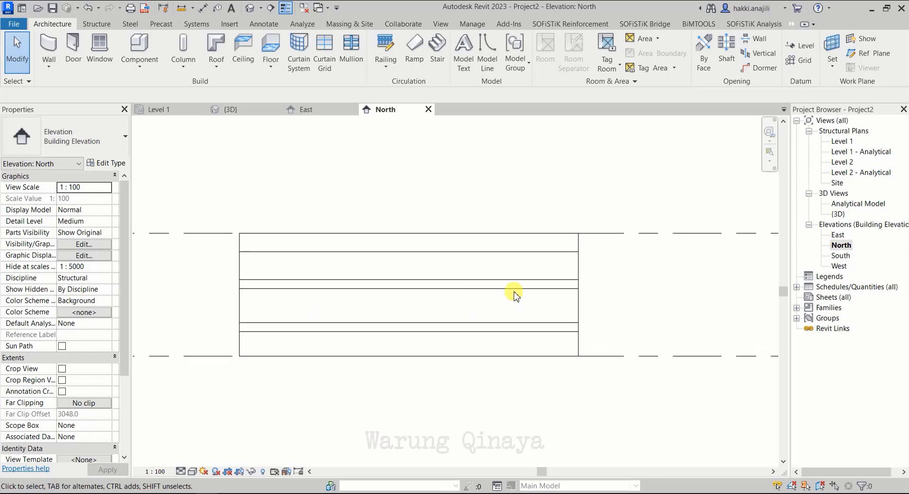
double_click(841, 256)
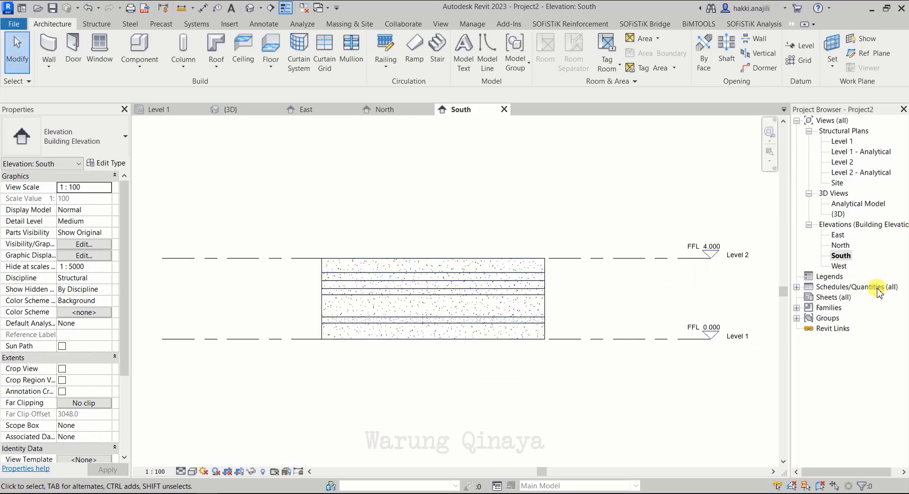
double_click(840, 267)
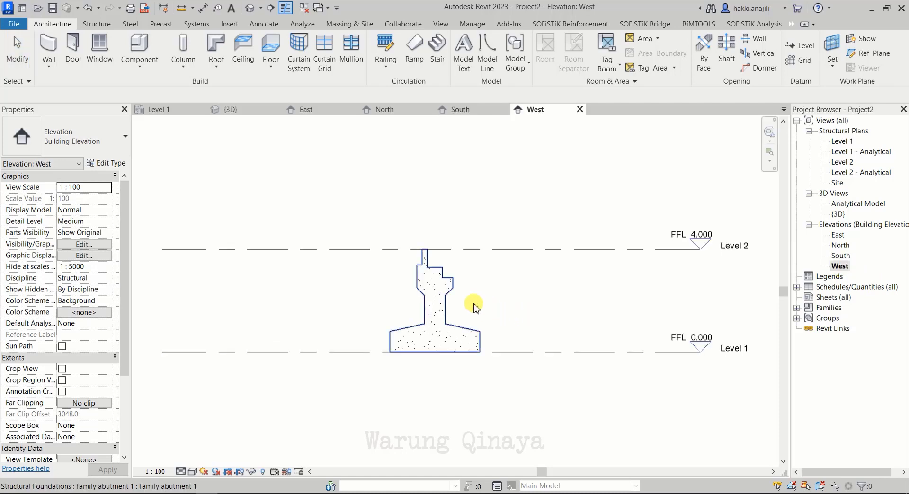
scroll(474, 310, "up", 2)
scroll(475, 316, "up", 2)
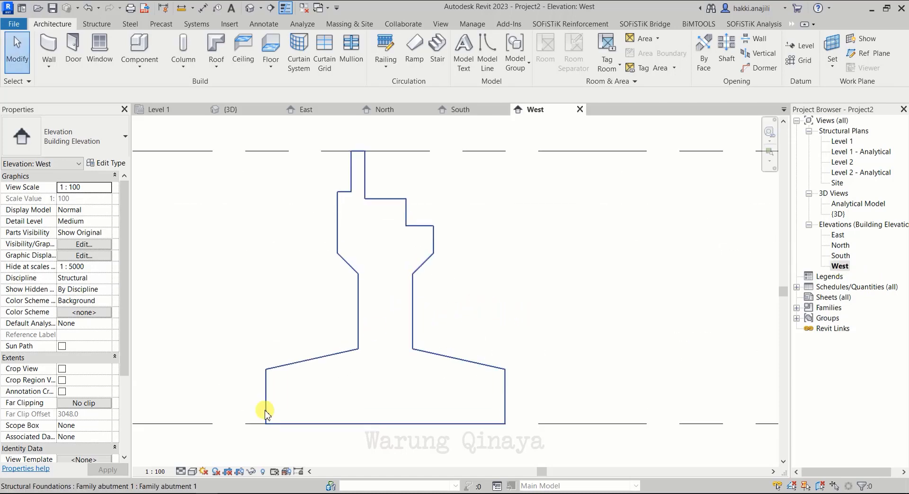
Set the West elevation to Realistic visual style and select the abutment foundation
left_click(192, 472)
left_click(207, 460)
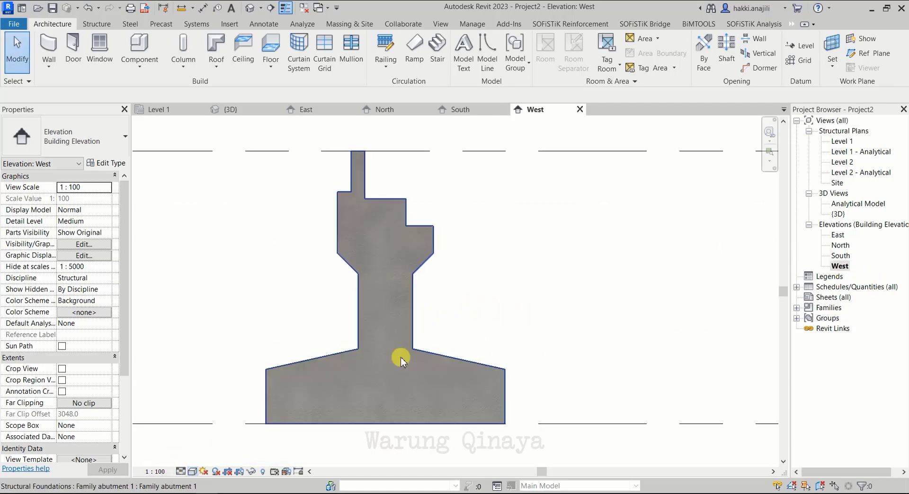
left_click(418, 380)
scroll(365, 364, "up", 3)
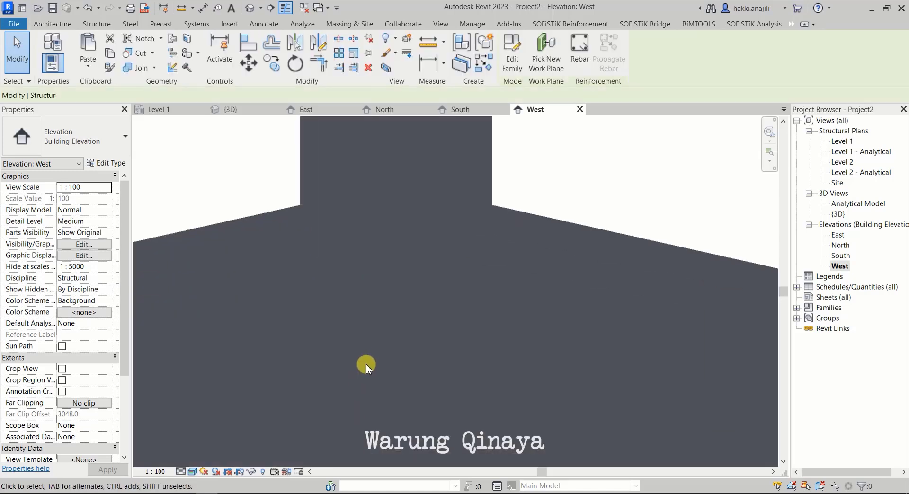
scroll(378, 350, "down", 3)
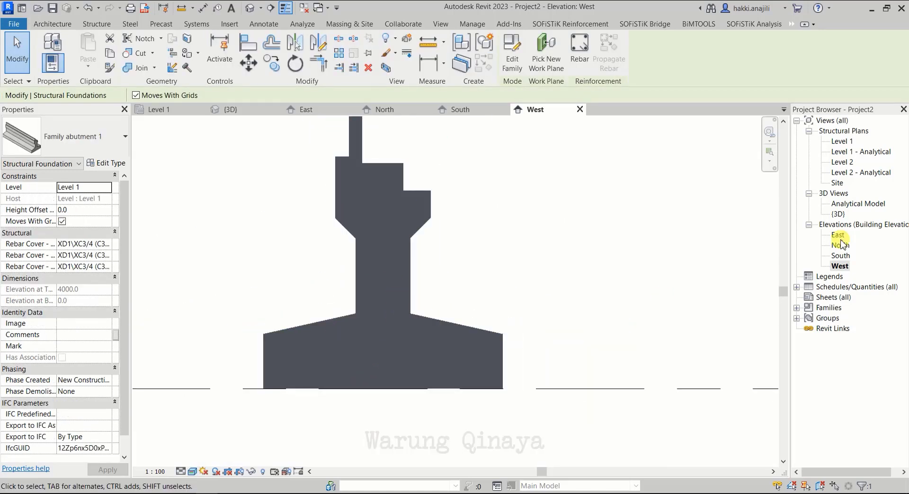
left_click(245, 113)
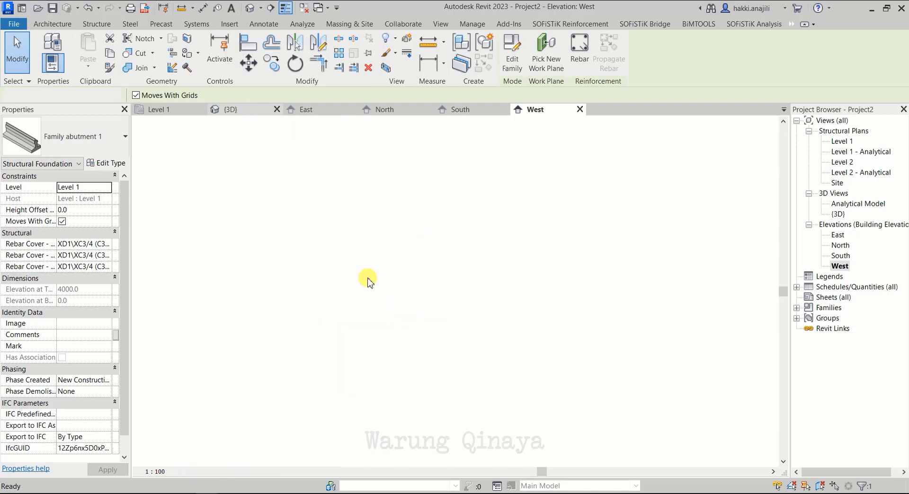
Switch the 3D view to Realistic visual style and deselect the foundation
left_click(192, 473)
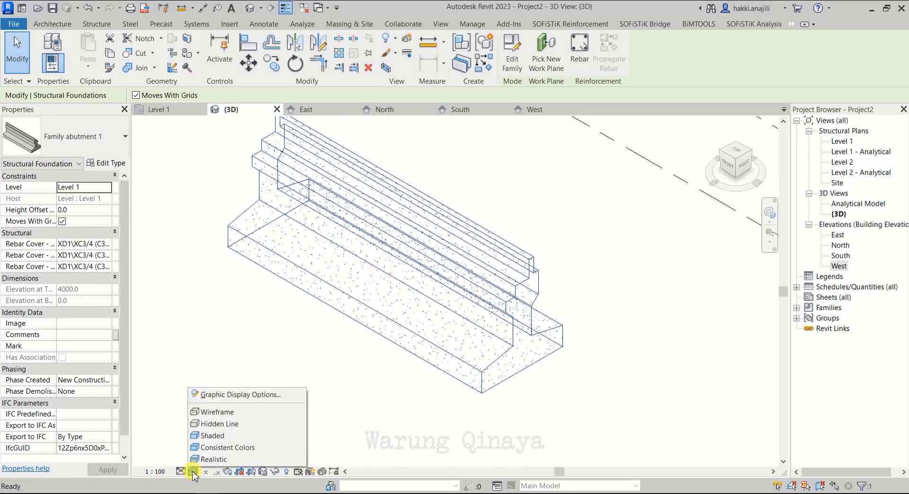
left_click(211, 457)
left_click(629, 308)
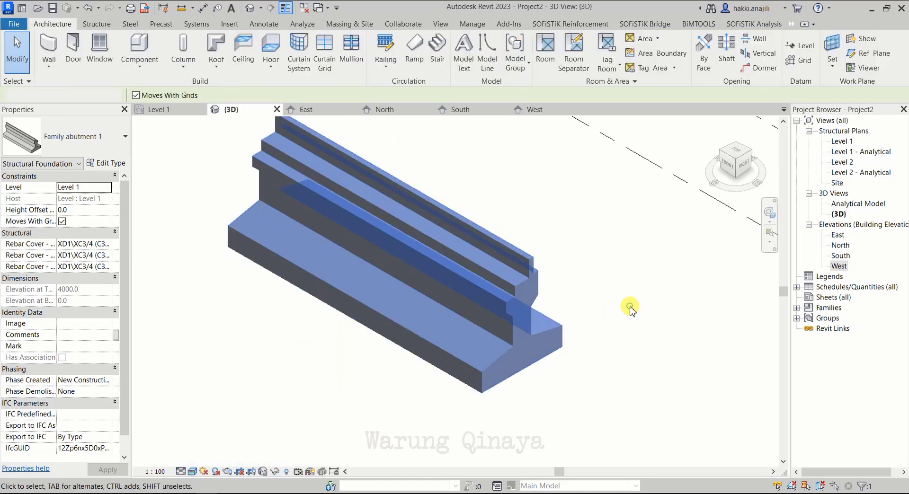
scroll(523, 384, "up", 3)
scroll(523, 384, "down", 1)
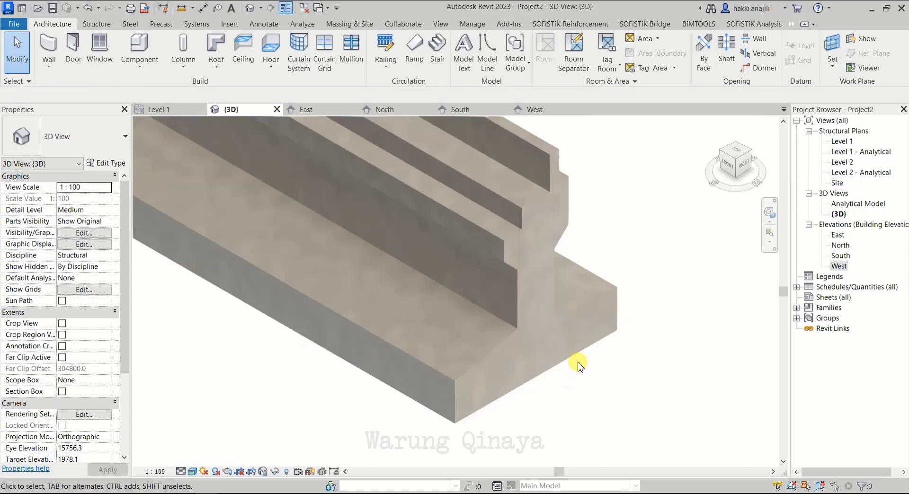
scroll(576, 365, "down", 1)
scroll(524, 367, "down", 1)
scroll(507, 386, "down", 1)
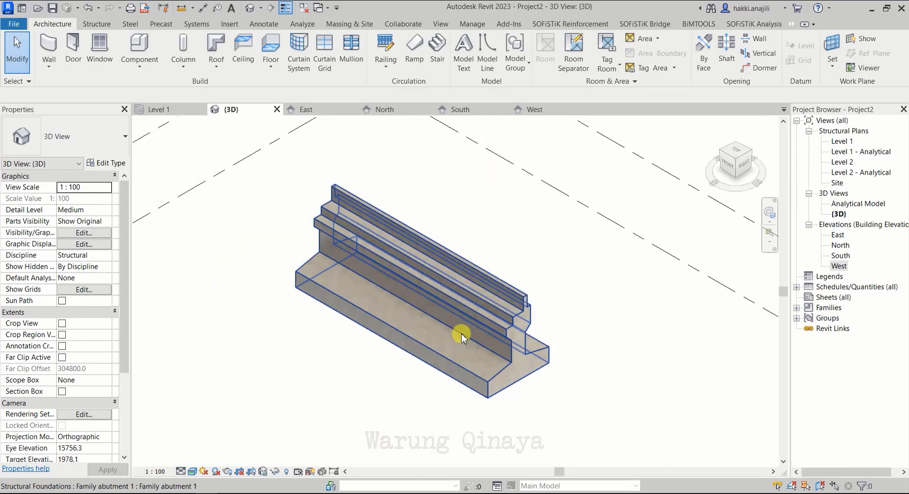
scroll(357, 386, "up", 1)
scroll(373, 390, "up", 1)
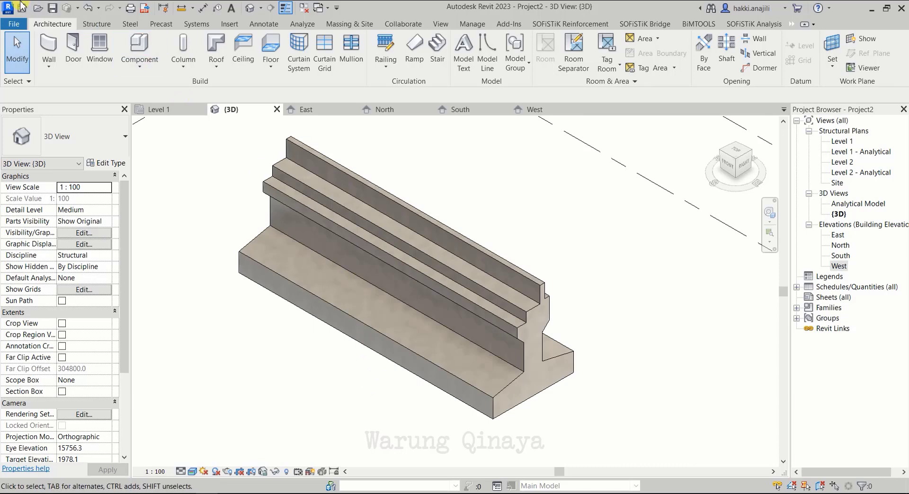
Start a Save As for the project, then cancel it
left_click(49, 7)
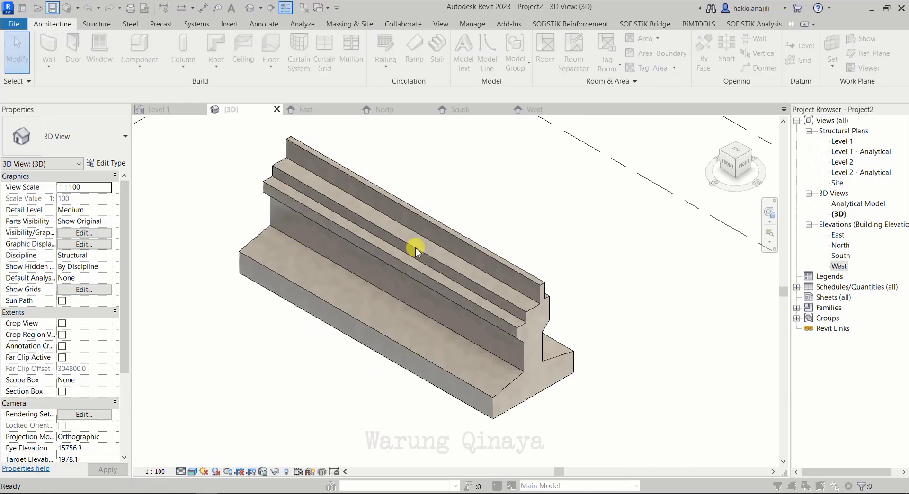
left_click(631, 372)
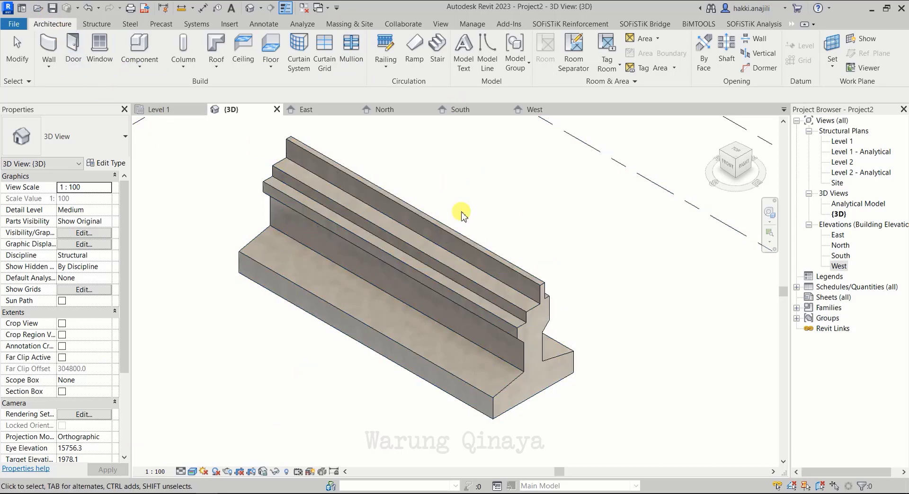
scroll(492, 337, "down", 1)
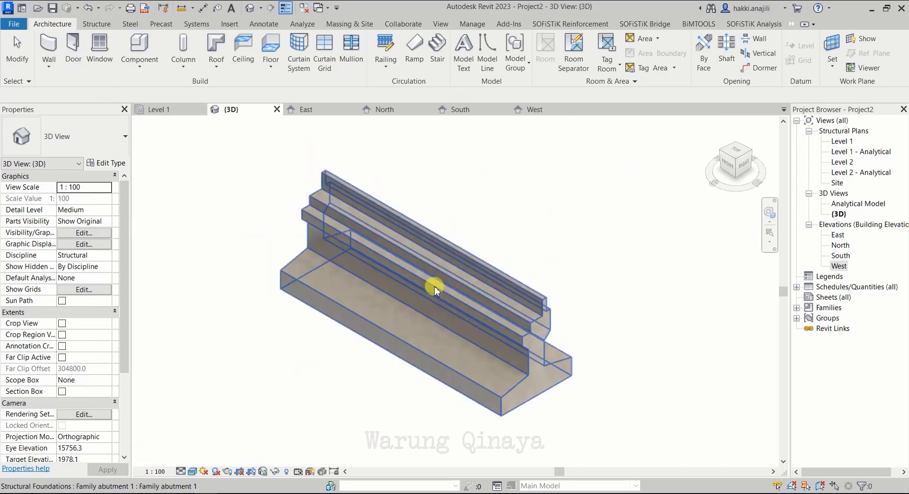
scroll(433, 289, "up", 2)
Save the project on the Desktop with the file name 'abutment 1'
left_click(51, 8)
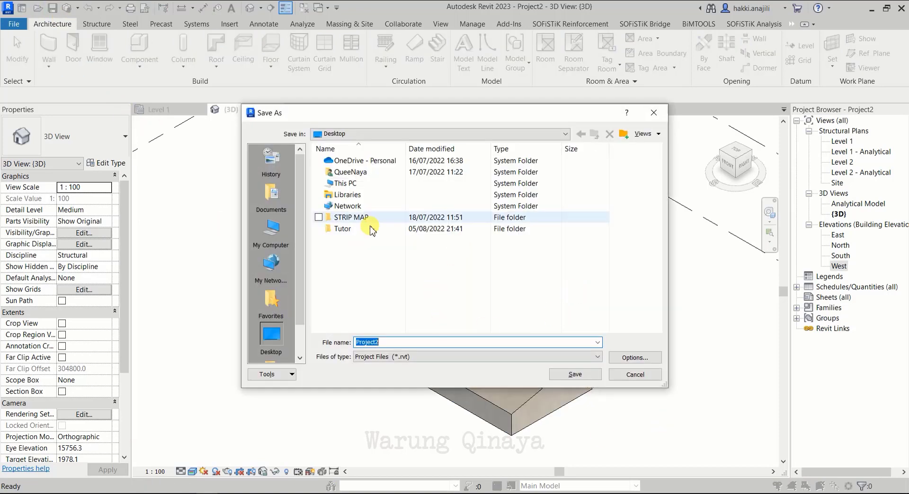
type("a")
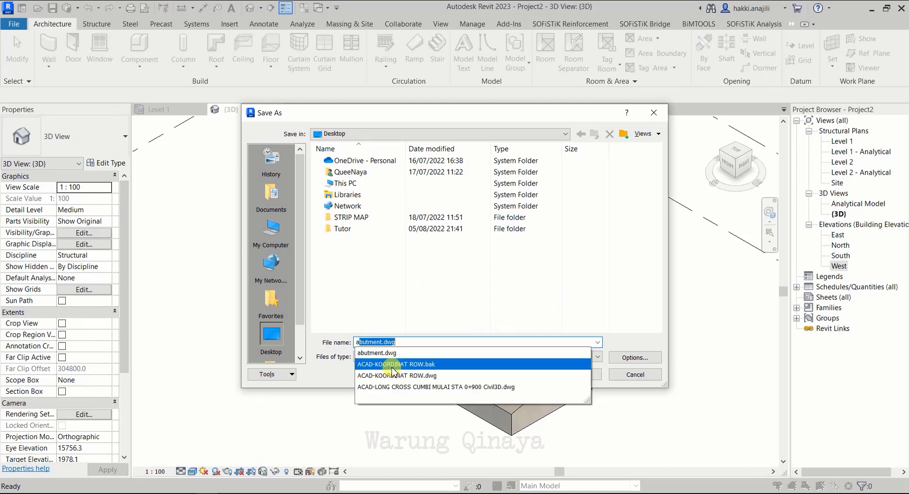
type("butment 1")
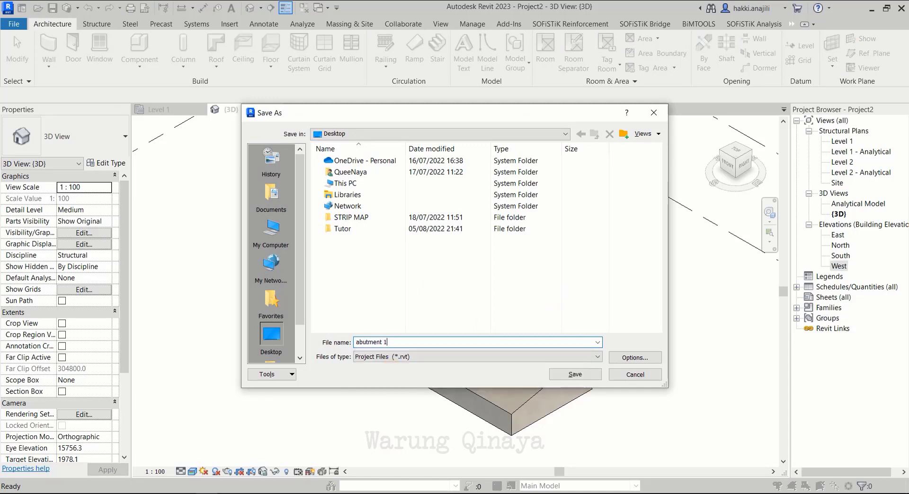
left_click(575, 374)
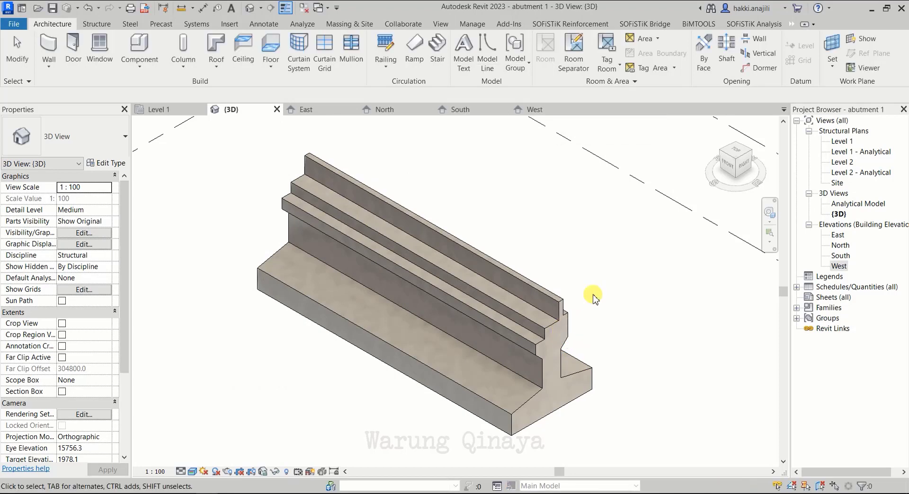
End the current command and bring Civil 3D's abutment.dwg to the front
scroll(443, 337, "up", 2)
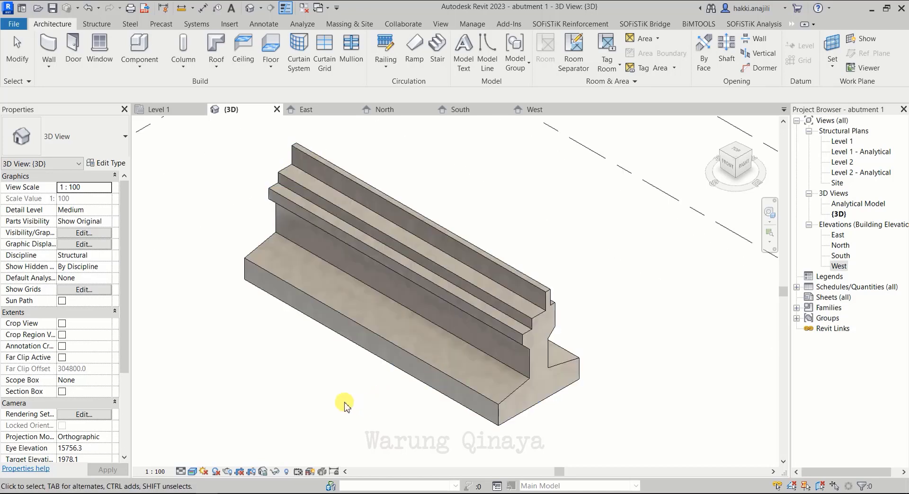
left_click(588, 290)
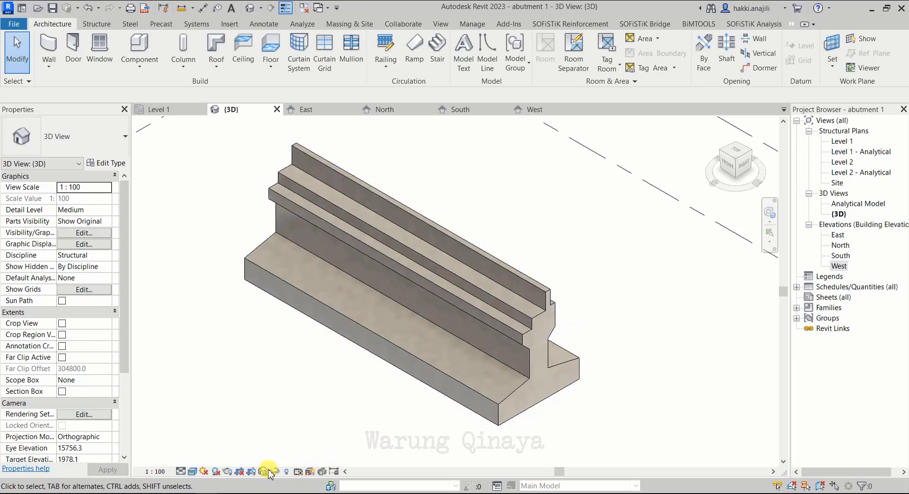
left_click(303, 455)
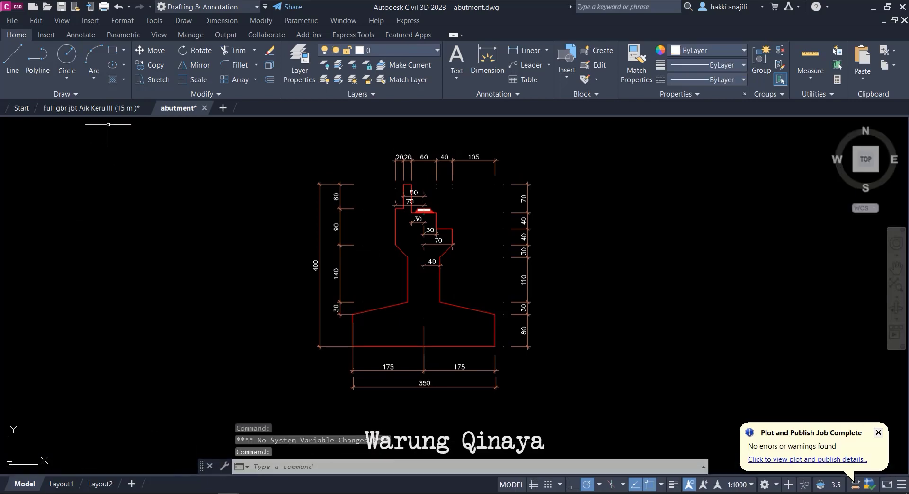
Show the 'Full gbr jbt Aik Keru III (15 m)' drawing and zoom onto the abutment side section
left_click(116, 108)
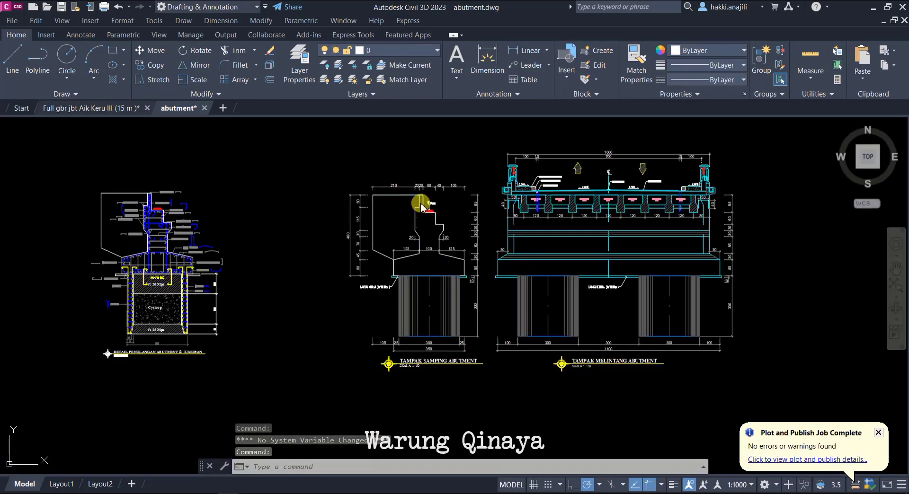
key("ctrl+Tab")
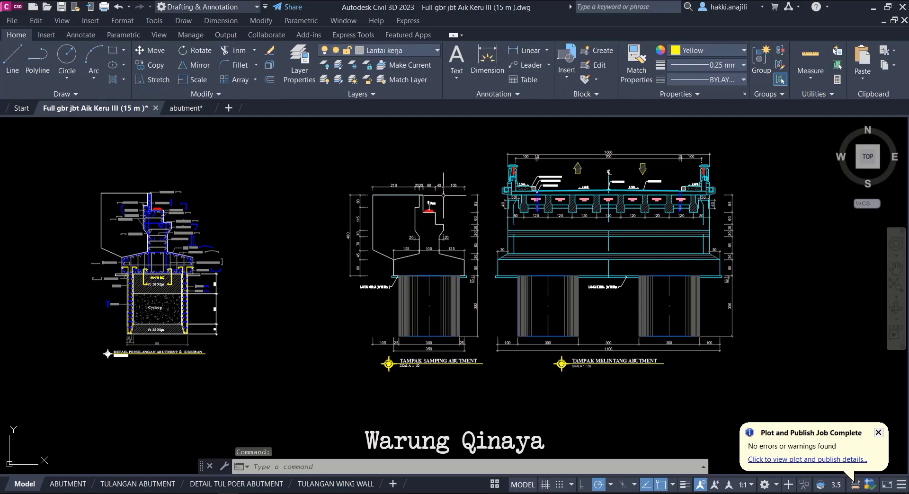
scroll(421, 232, "up", 2)
scroll(416, 236, "up", 3)
scroll(402, 241, "up", 2)
scroll(432, 236, "down", 5)
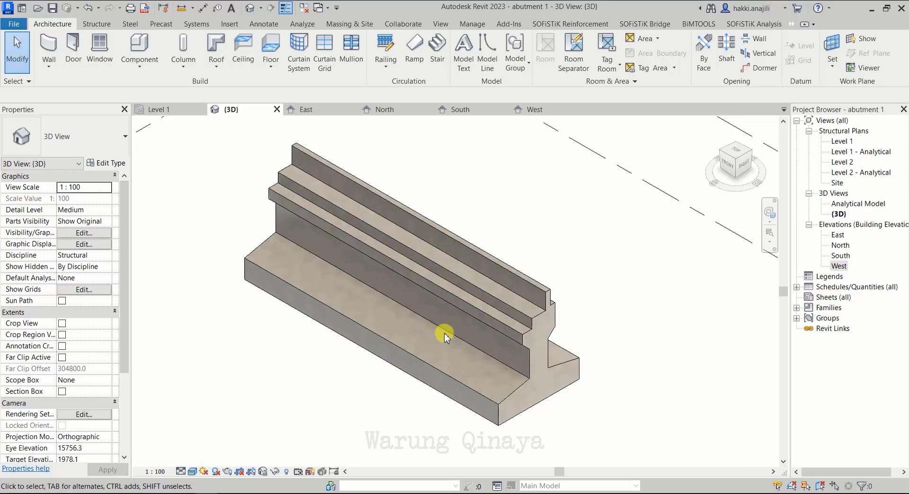
Zoom and pan the 3D view to frame the whole realistic concrete abutment
scroll(513, 339, "up", 3)
scroll(527, 336, "up", 2)
scroll(526, 336, "down", 3)
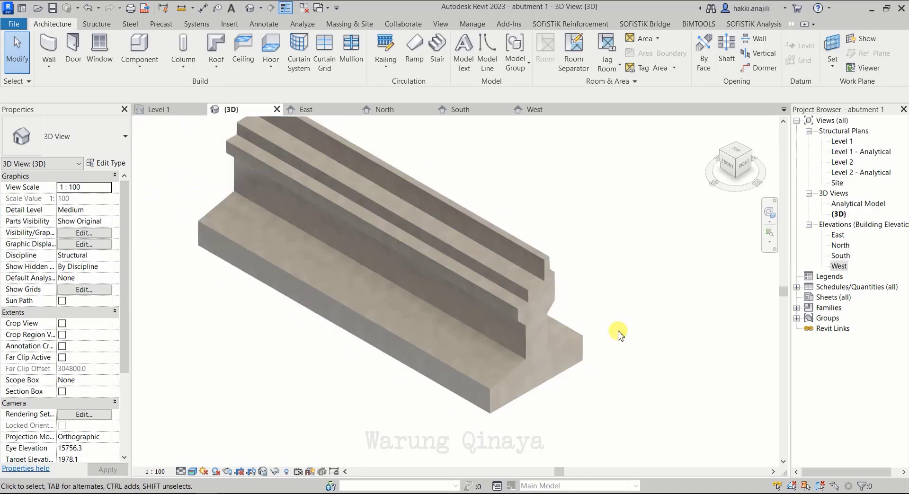
scroll(479, 365, "down", 2)
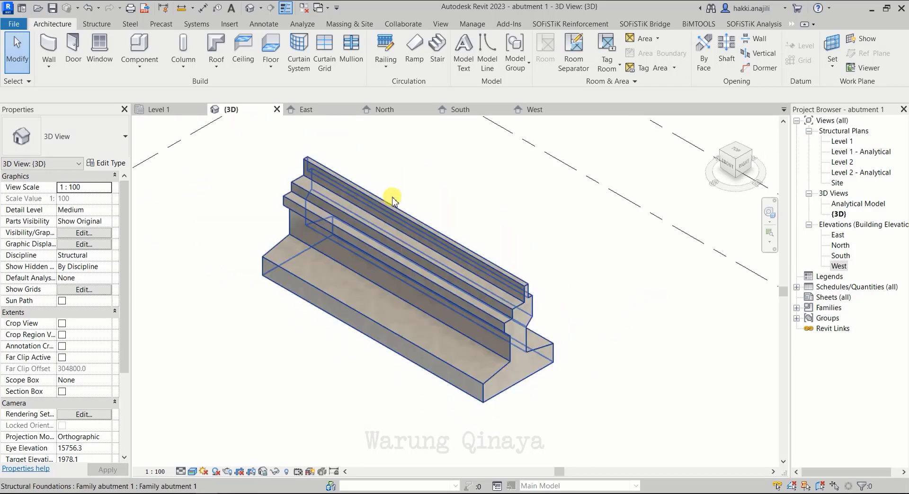
middle_click_drag(431, 199, 443, 208)
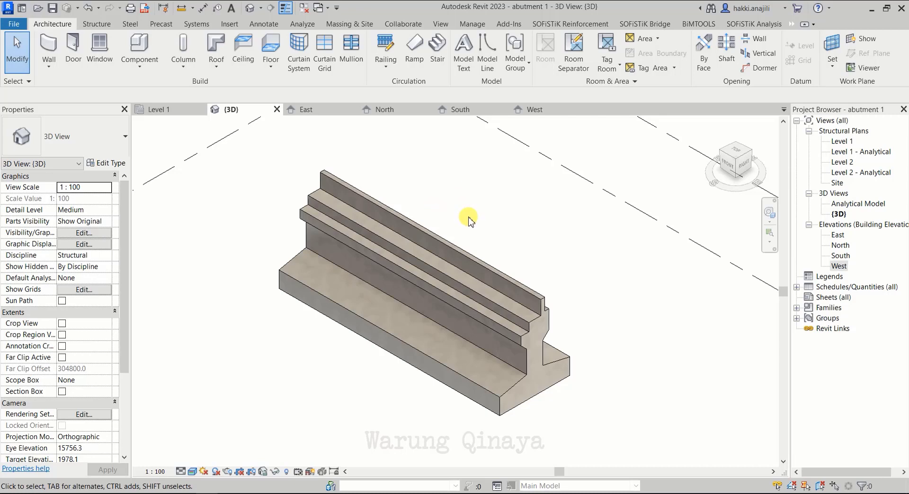
scroll(448, 223, "up", 1)
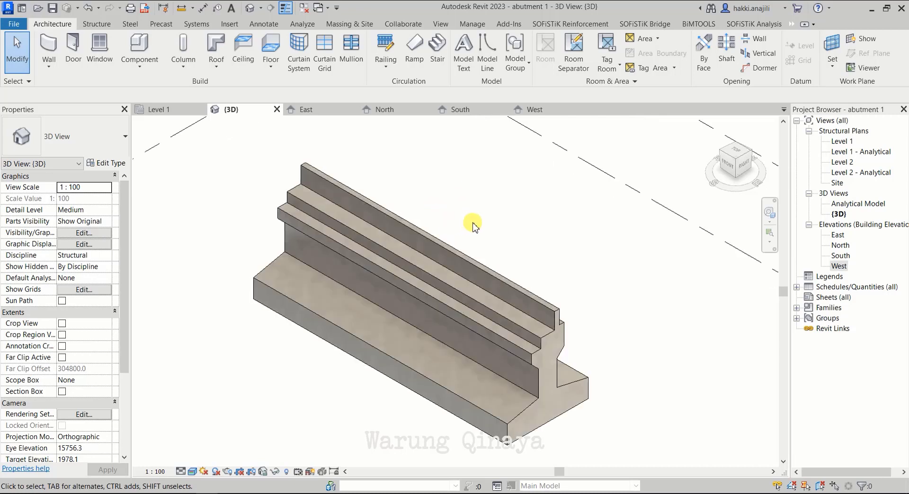
middle_click_drag(486, 233, 515, 240)
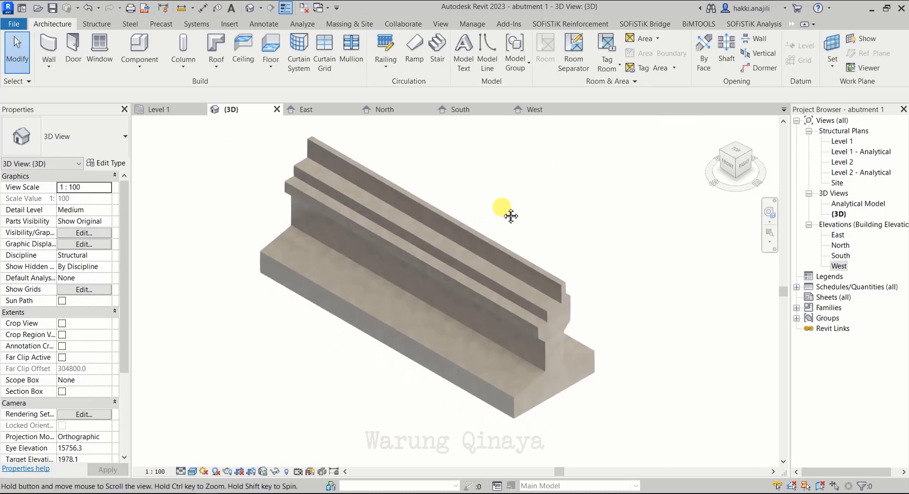